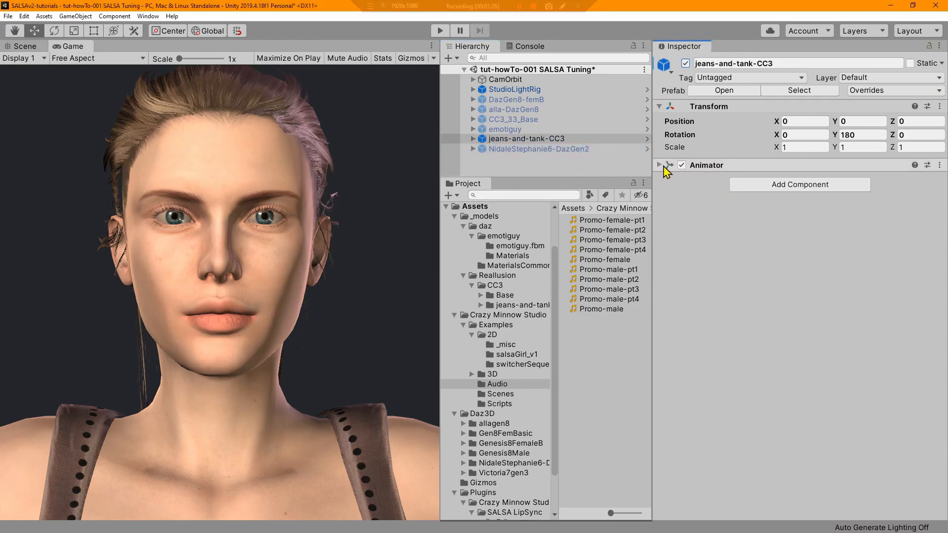
Run the scene to watch the character's idle animation, and stop playback.
click(440, 32)
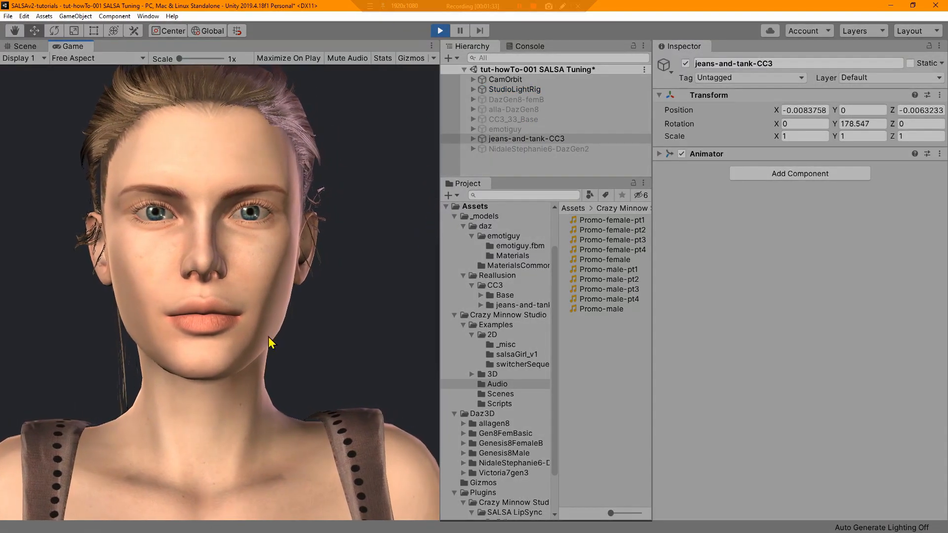
click(440, 31)
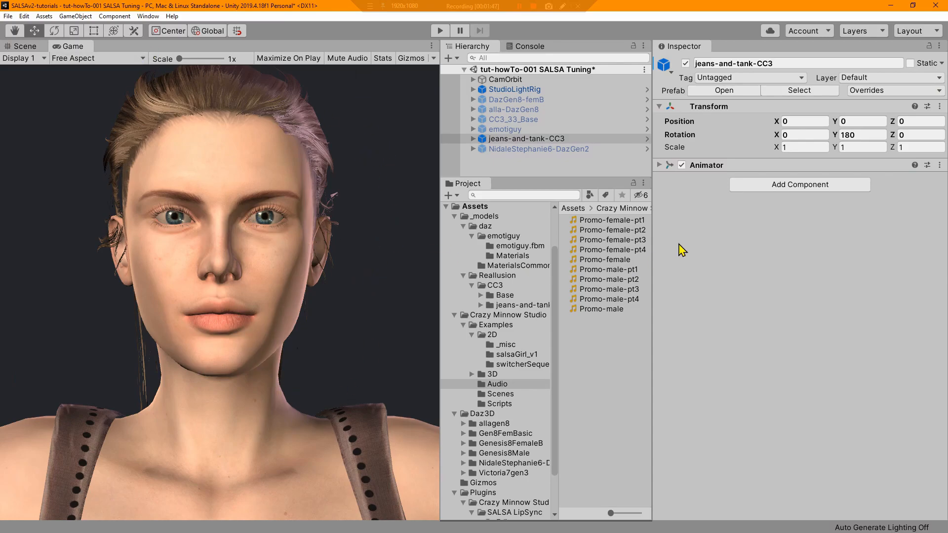
Open the Get new OneClicks download page for SALSA LipSync from jeans-and-tank-CC3, and return to Unity.
click(553, 140)
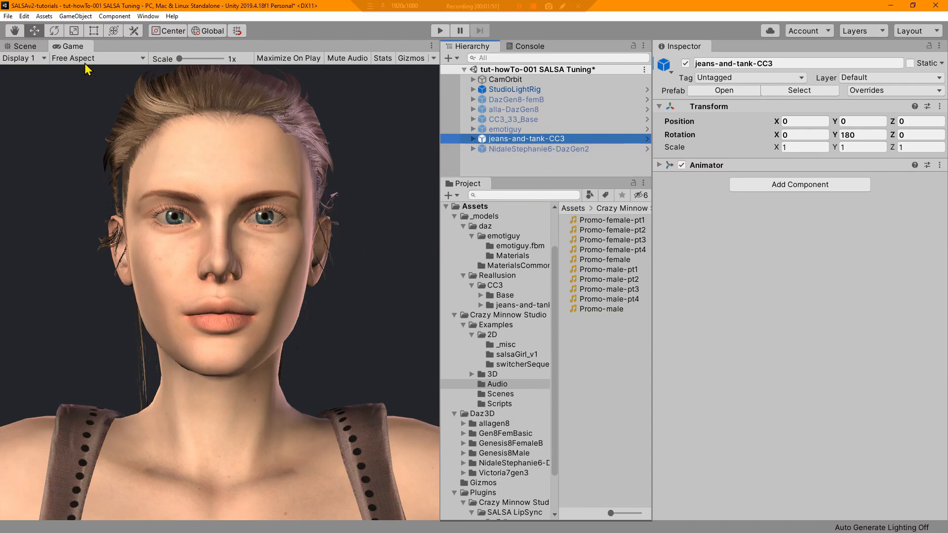
click(66, 20)
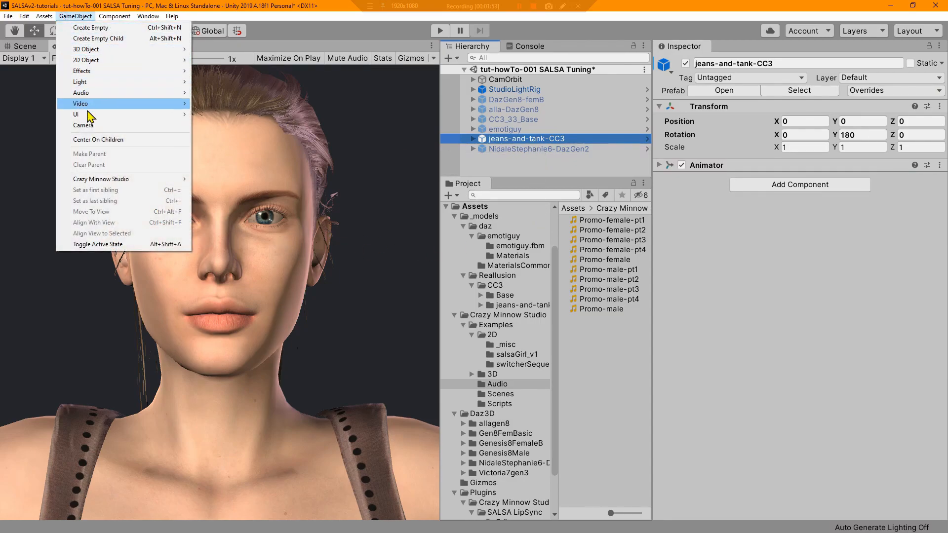
mouse_move(186, 182)
mouse_move(217, 180)
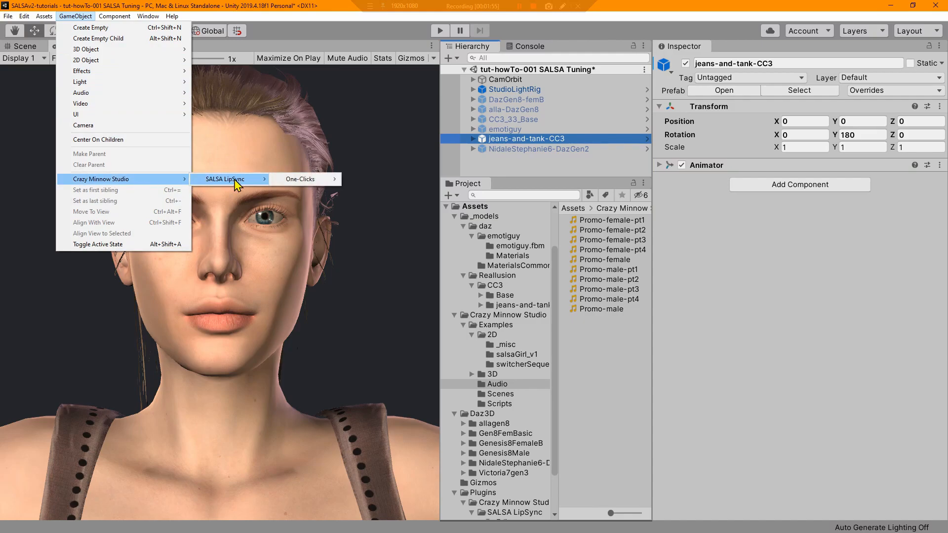
mouse_move(306, 179)
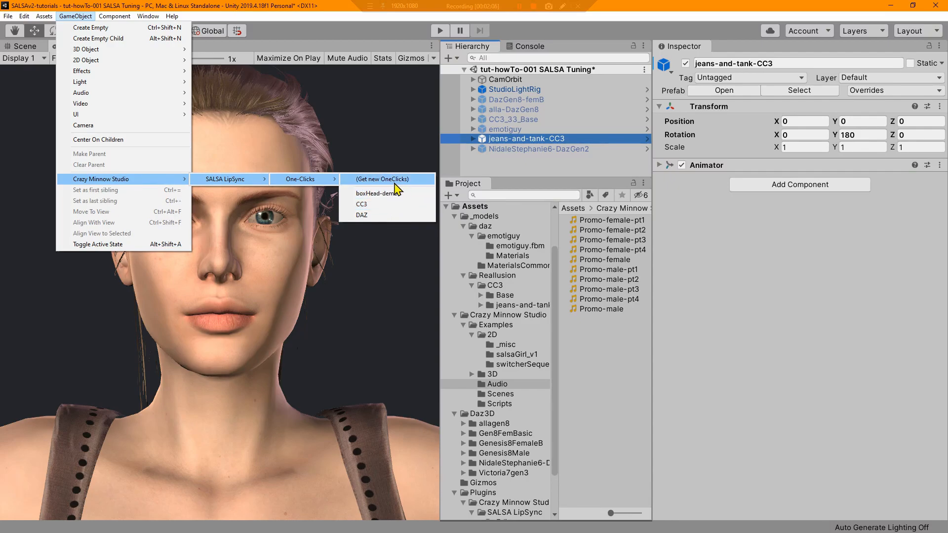
click(391, 187)
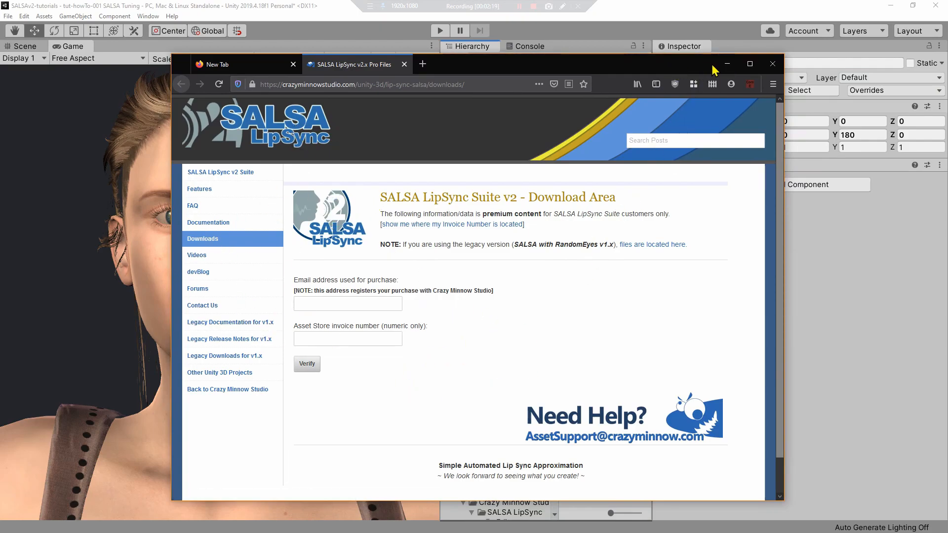
click(727, 64)
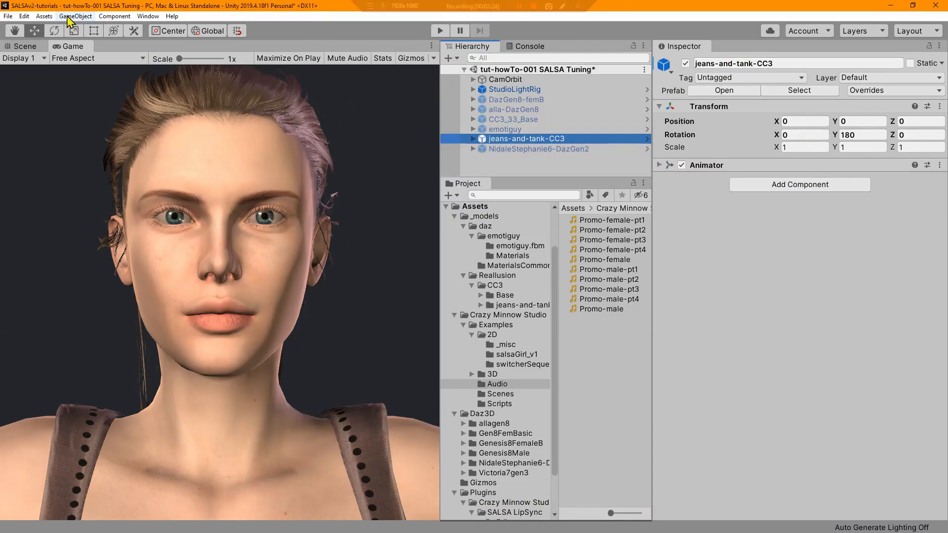
Apply the SALSA LipSync CC3 One-Click setup to jeans-and-tank-CC3, allowing the prefab to be unpacked.
click(68, 16)
mouse_move(107, 178)
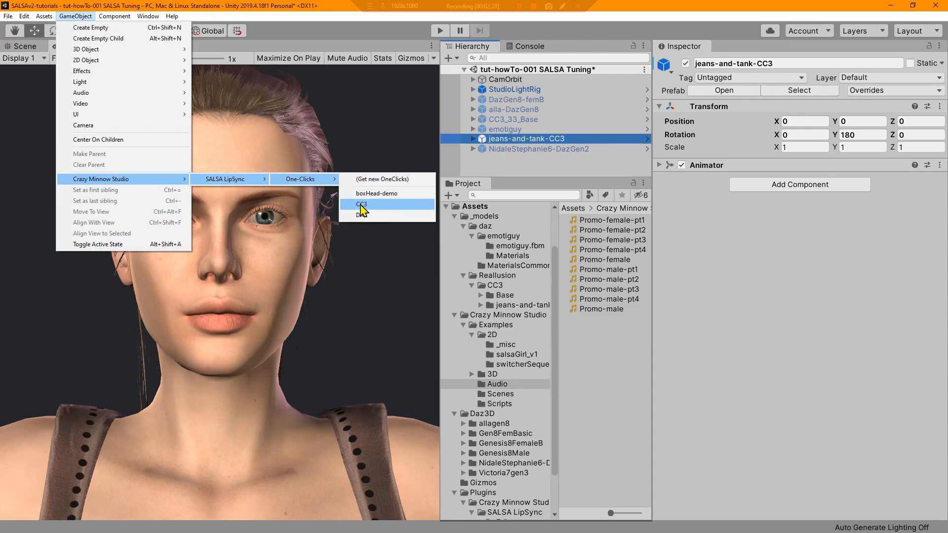
click(364, 206)
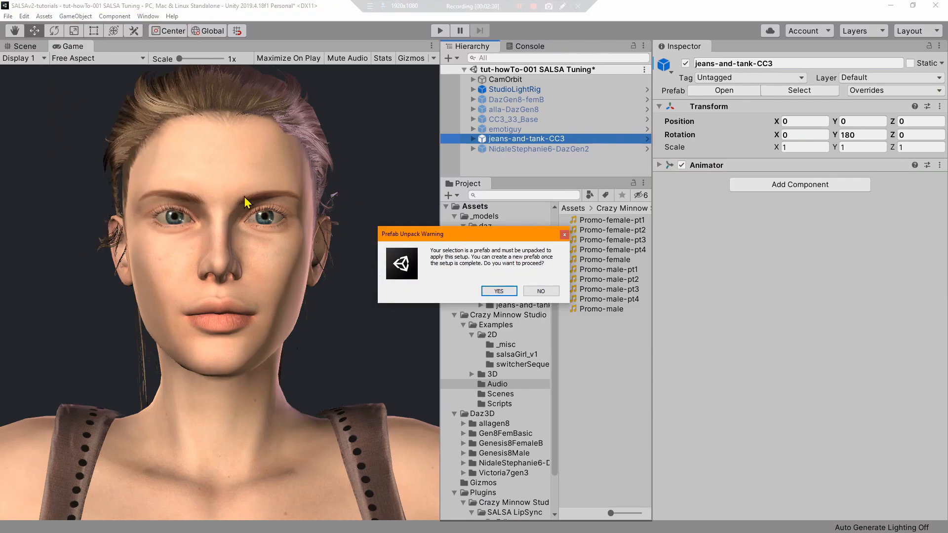
click(499, 292)
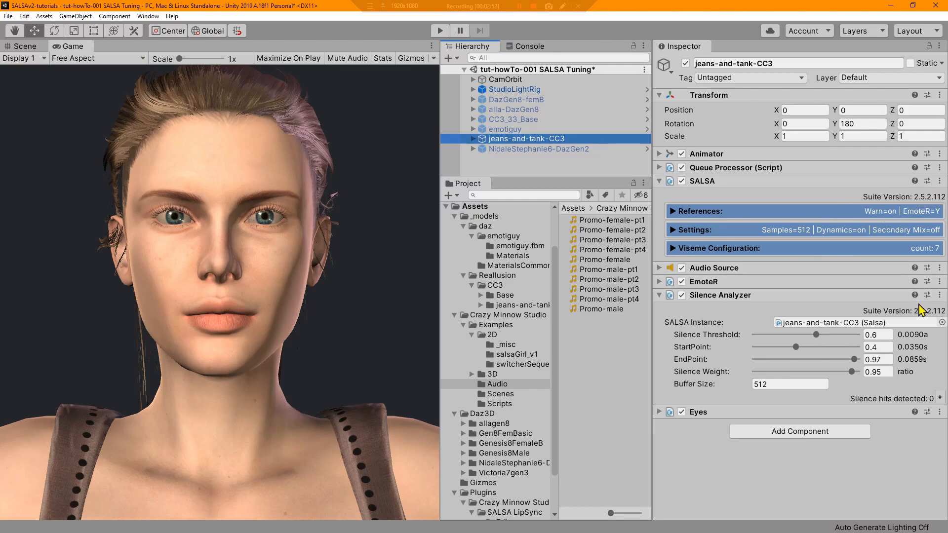
View the online reference documentation for the SALSA component, and return to Unity.
click(915, 181)
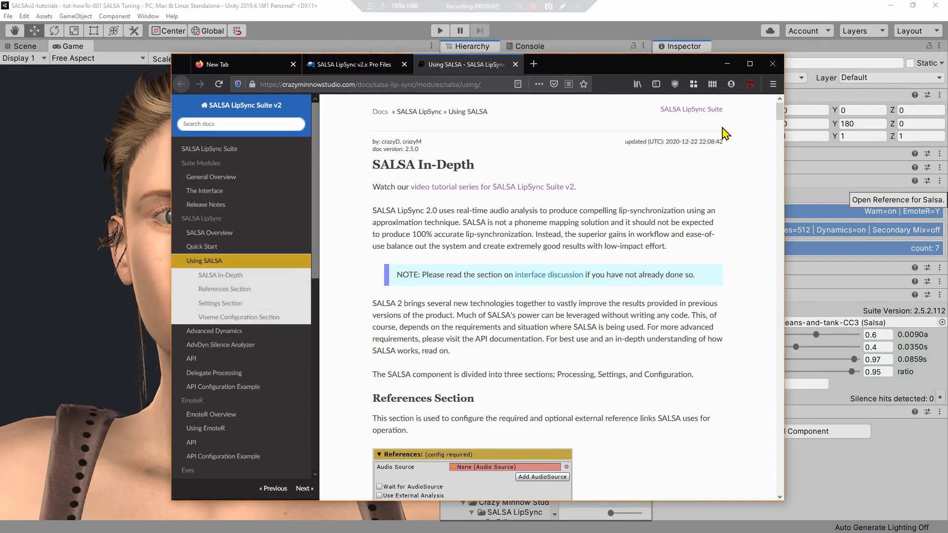
click(728, 64)
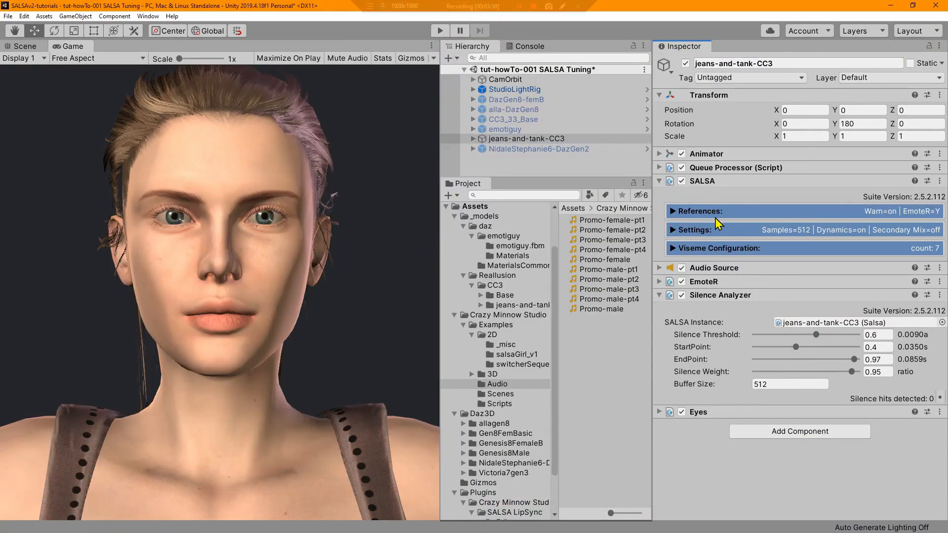
Configure the Audio Source with the Promo-female clip, Play On Awake off, Loop on and volume 0.137.
click(664, 269)
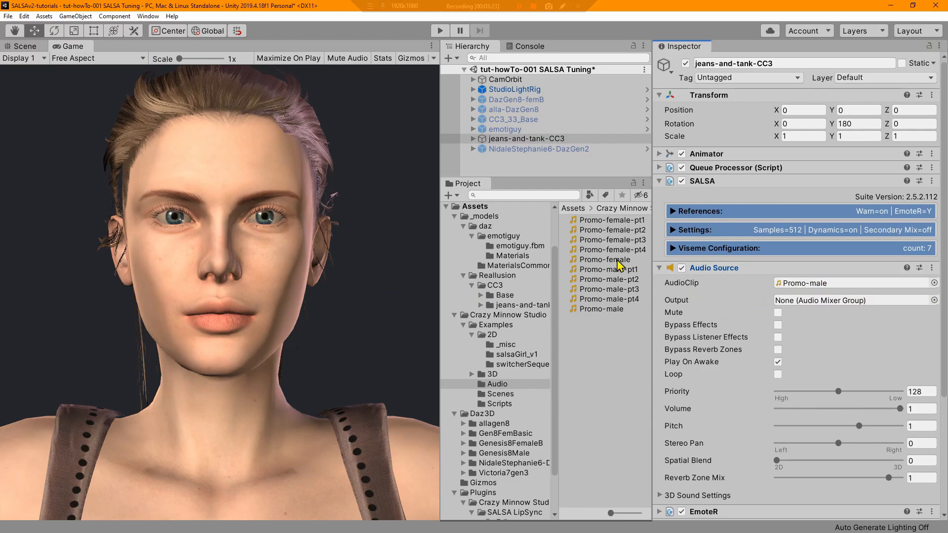
drag(611, 264, 799, 290)
click(778, 362)
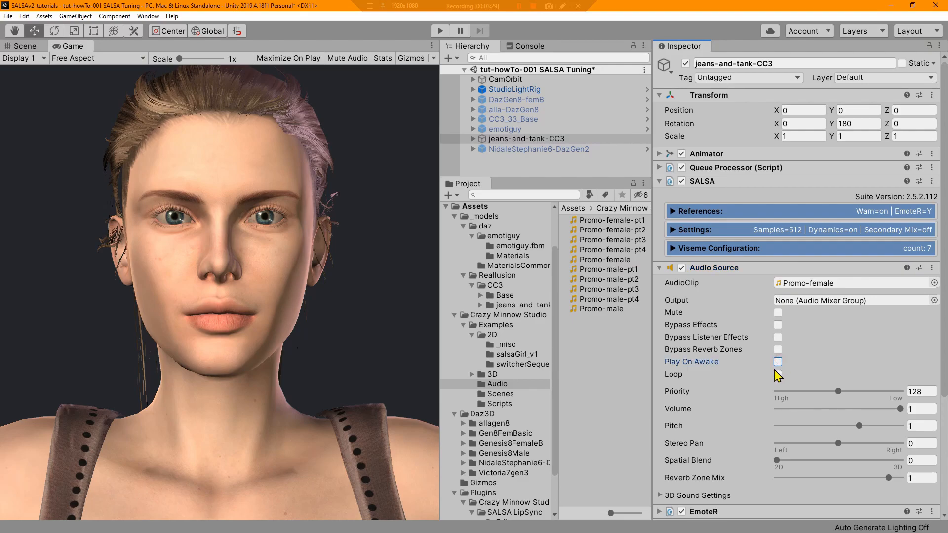
click(778, 375)
drag(899, 410, 793, 410)
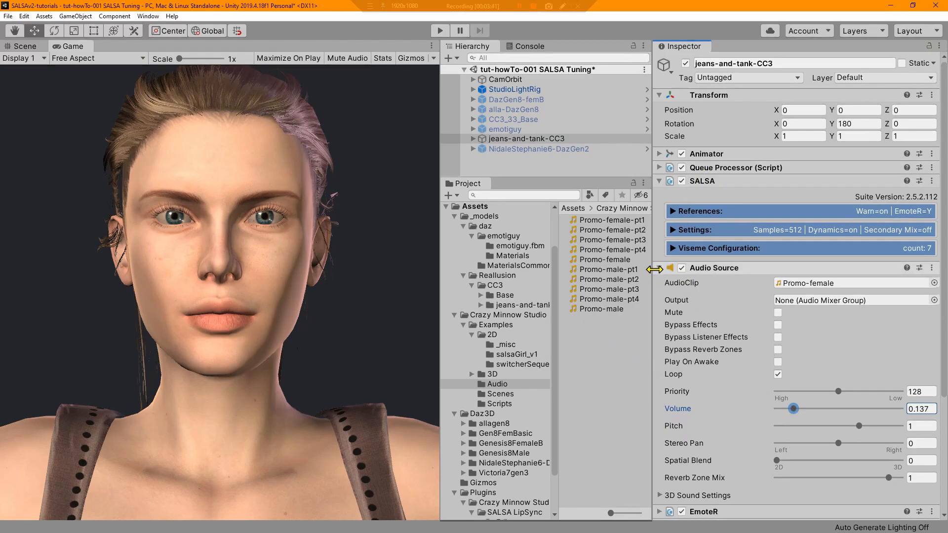
click(671, 268)
Expand the References and Settings sections of the SALSA component and review their options.
click(692, 211)
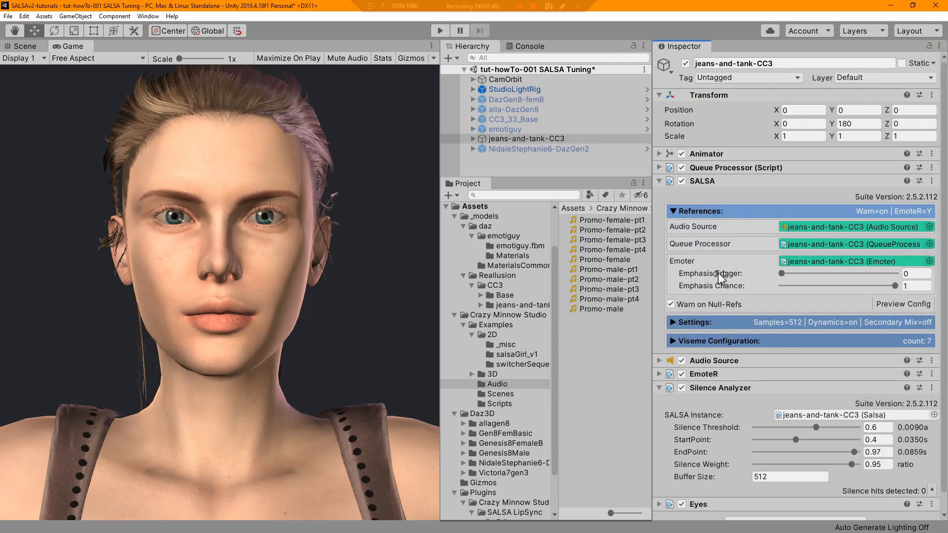
scroll(718, 273, down, 1)
click(704, 307)
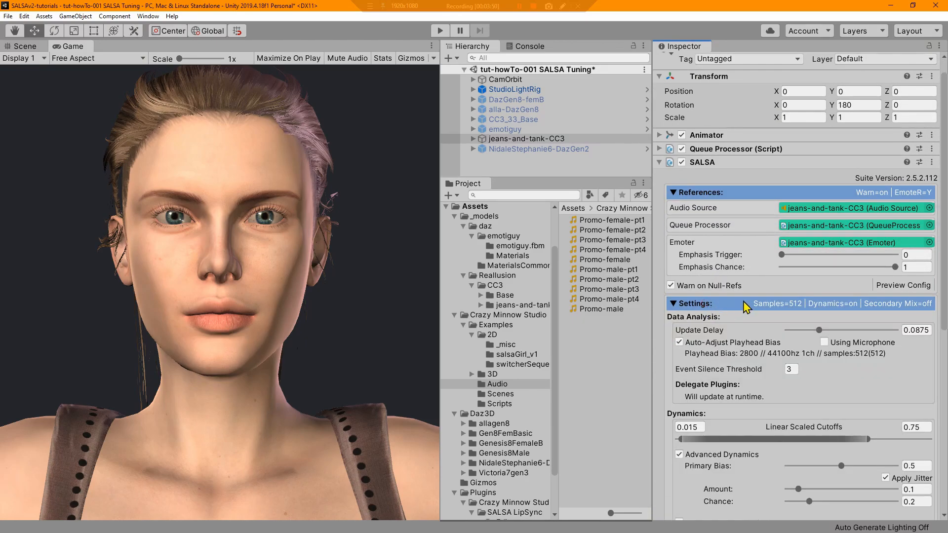
scroll(748, 294, down, 5)
scroll(748, 295, up, 5)
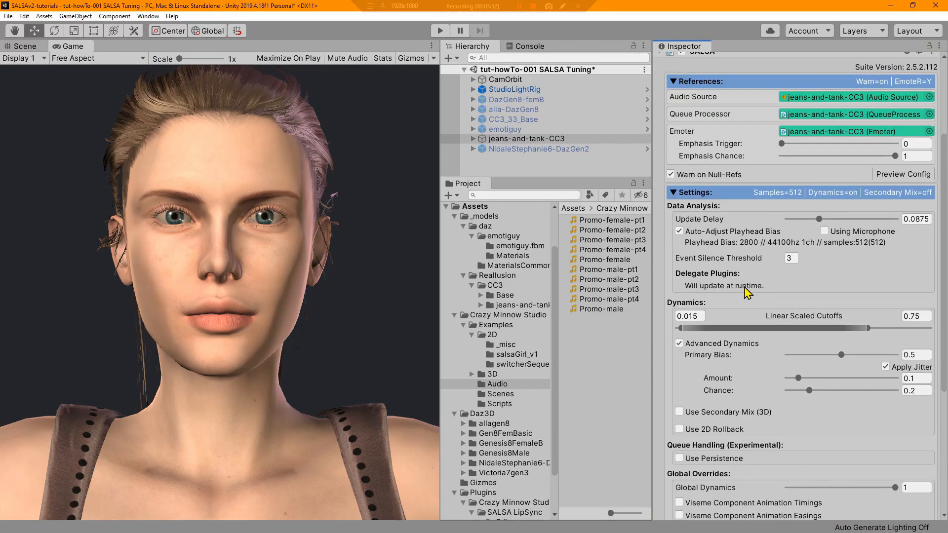
Run the scene and play the character's audio to assess the lip-sync, ending with playback stopped.
click(440, 33)
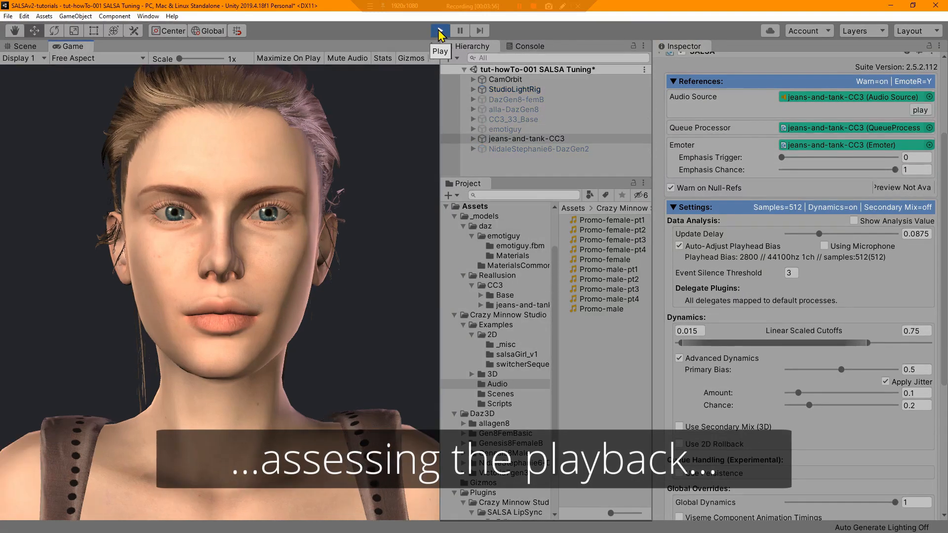
click(920, 110)
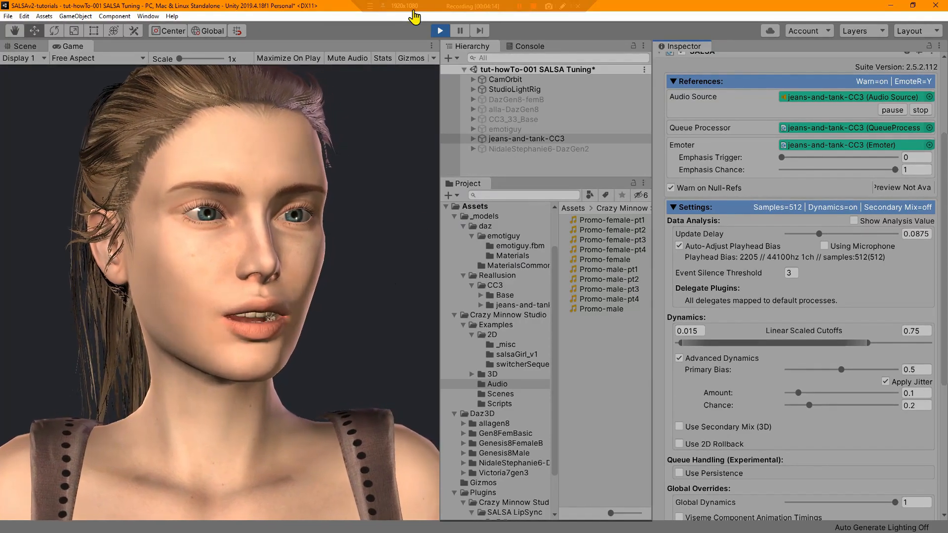
click(441, 31)
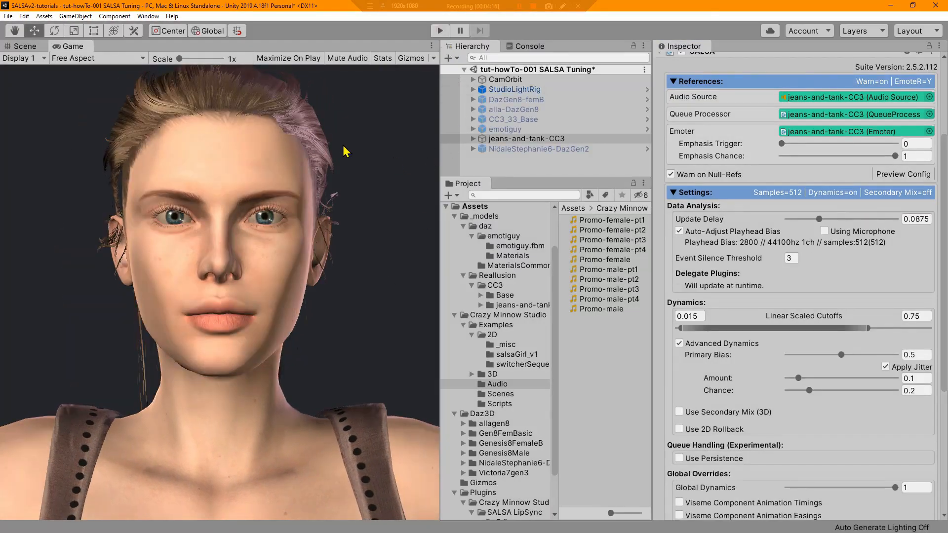
Show the Viseme Configuration in Trigger Display Mode and view the face from an angle in the Scene view.
scroll(744, 320, down, 5)
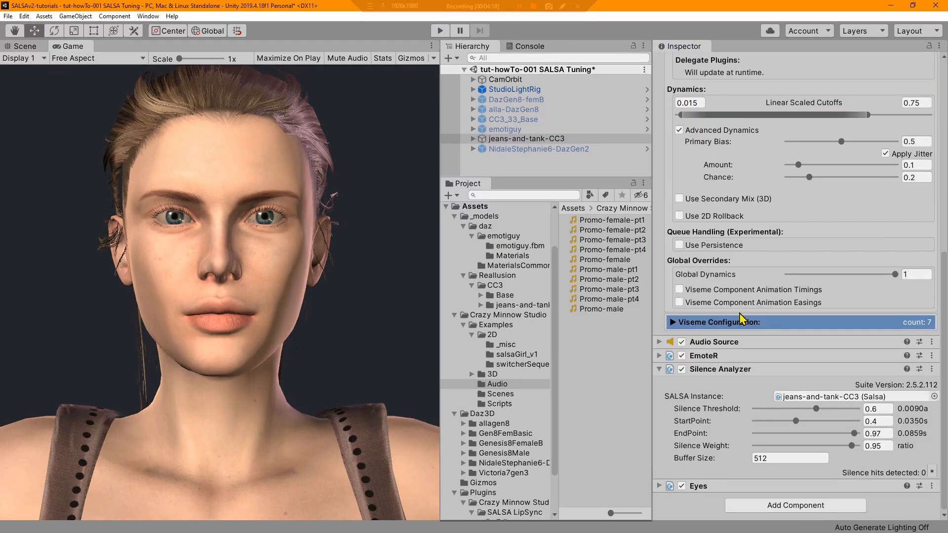
click(673, 322)
scroll(702, 281, down, 3)
click(687, 230)
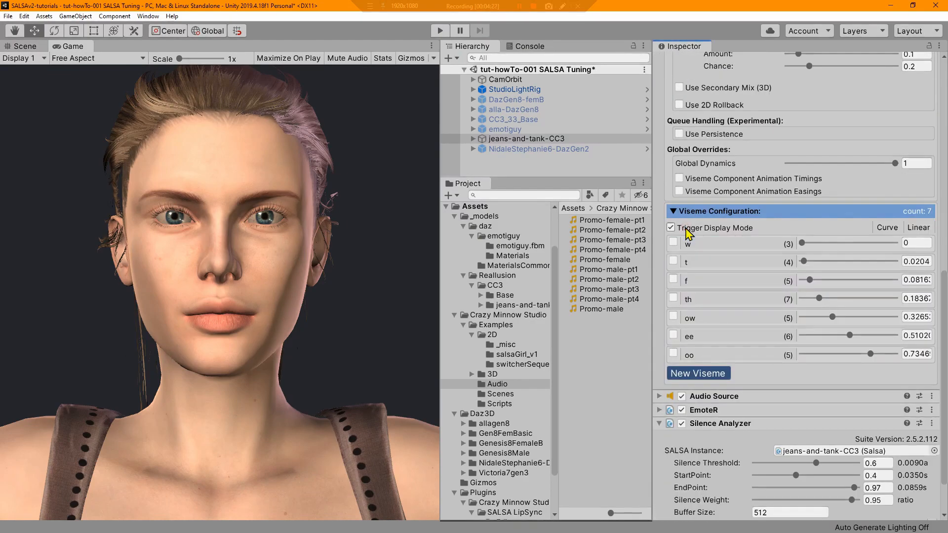
click(20, 46)
alt+drag(200, 353, 199, 367)
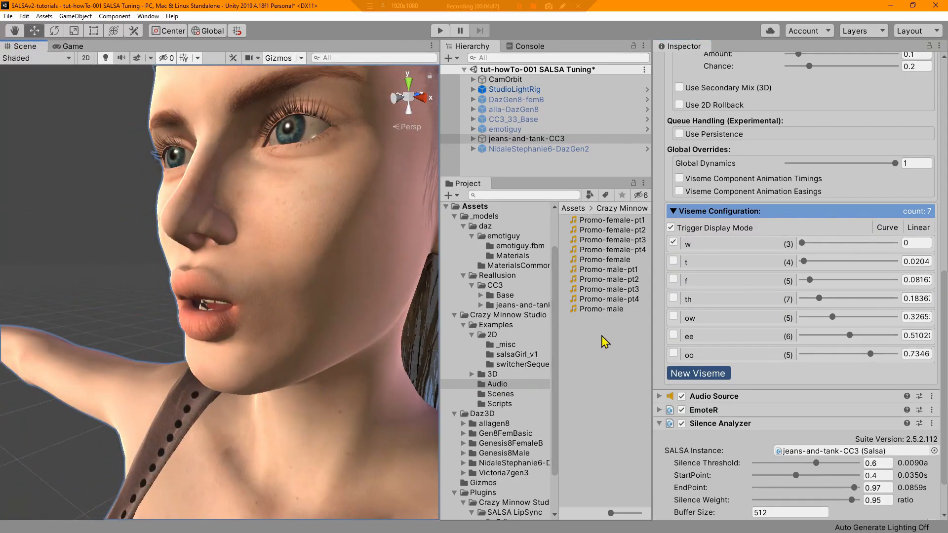
Preview the t, f and th visemes one after another on the character's mouth.
click(674, 262)
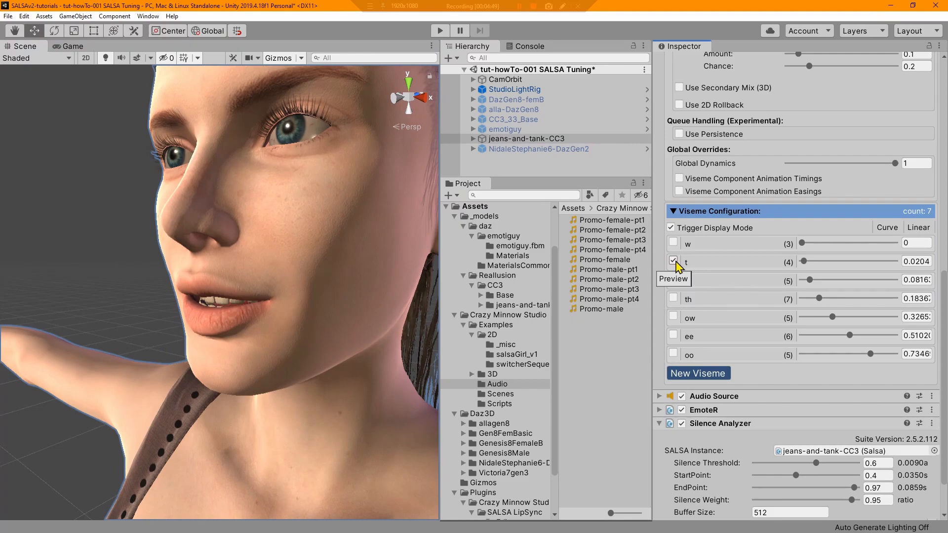
click(674, 280)
click(673, 280)
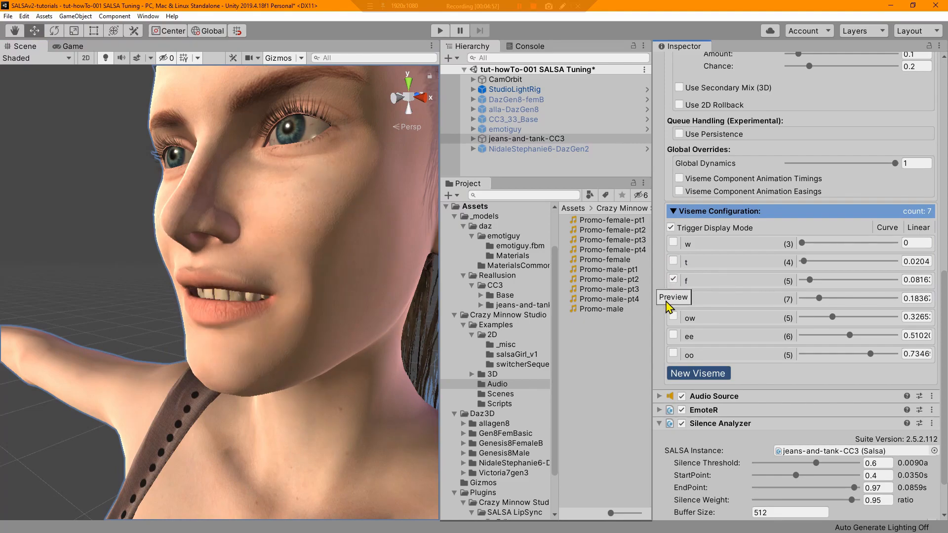
click(673, 298)
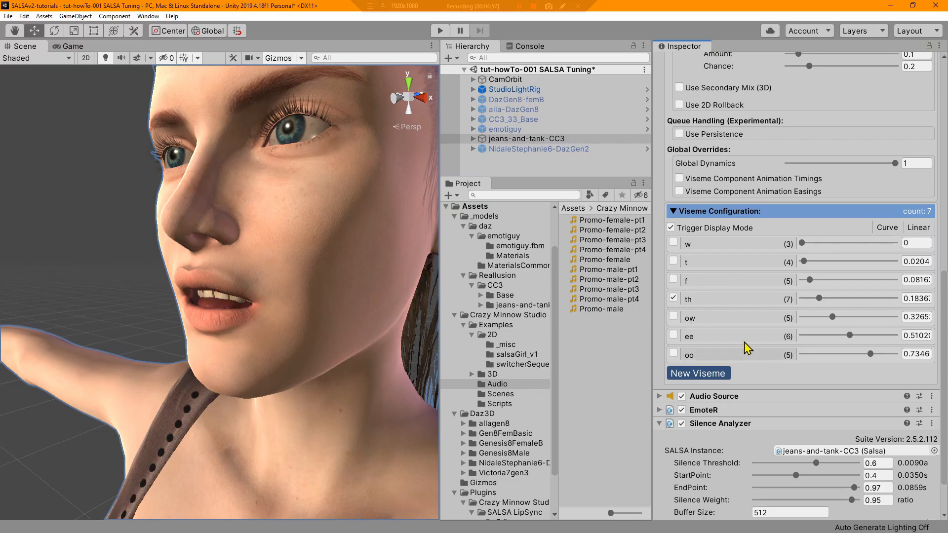
Set the Max value of the th viseme's Tongue_Out component to 46.27.
click(671, 227)
click(675, 300)
scroll(750, 286, down, 5)
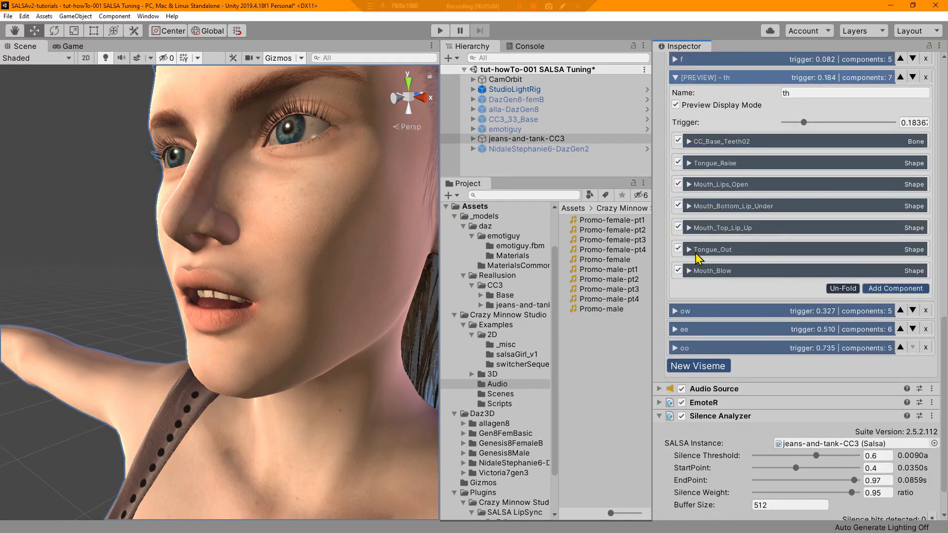
click(689, 249)
click(773, 417)
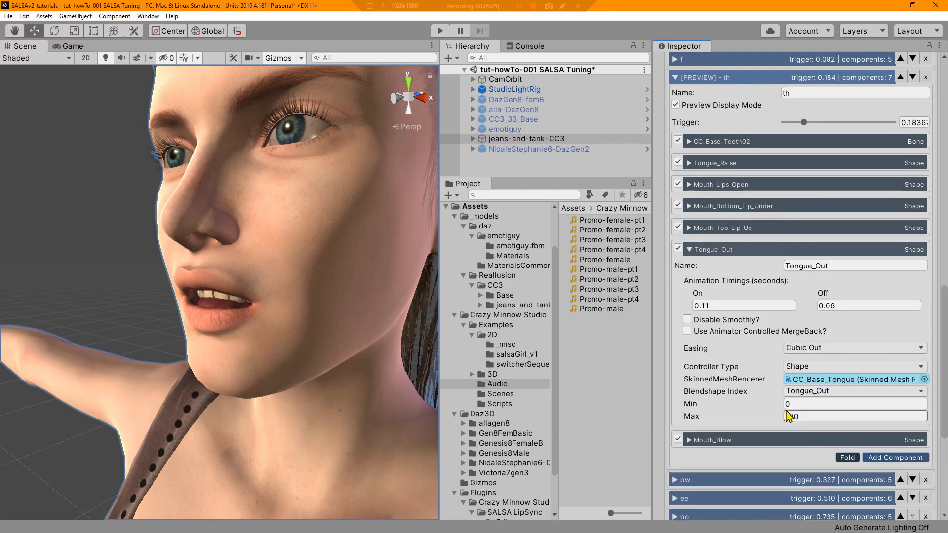
drag(773, 416, 607, 414)
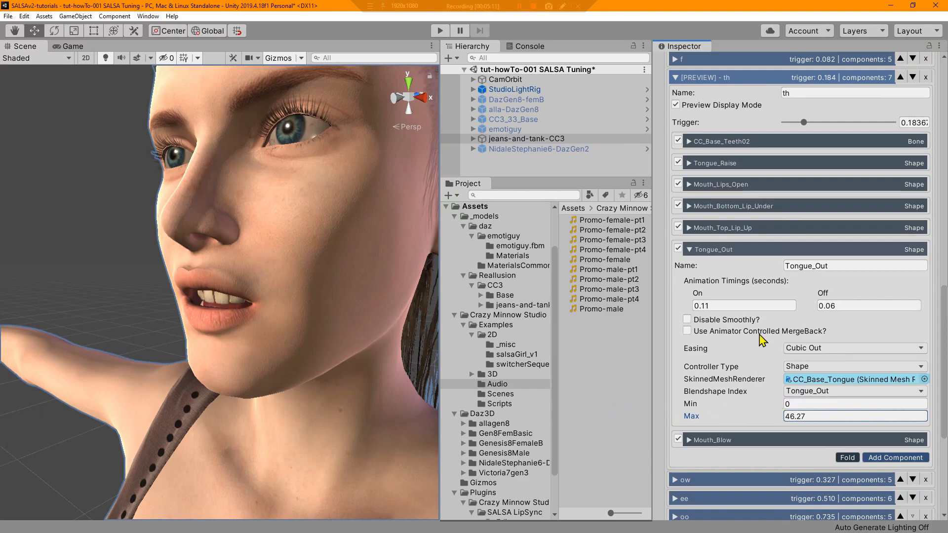
Set the Max value of the th viseme's Tongue_Raise component to 45.1.
click(690, 163)
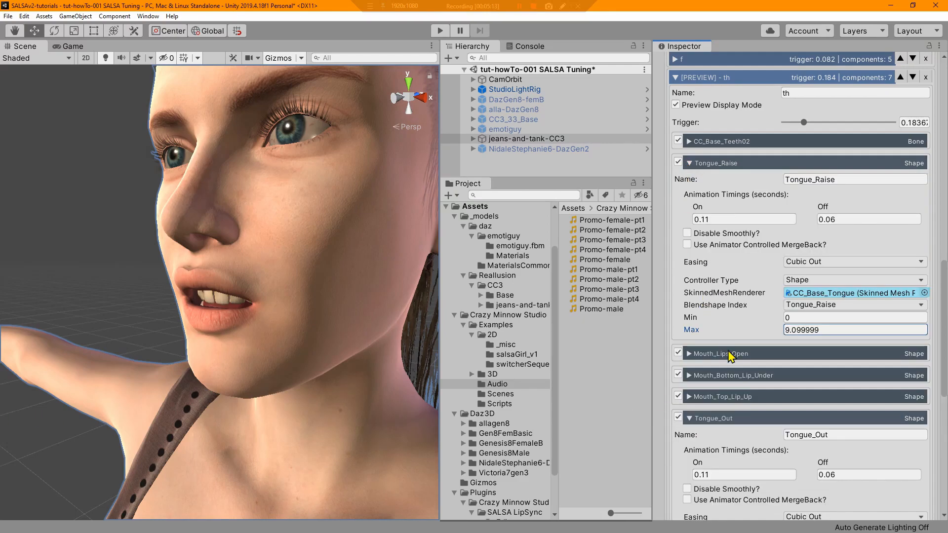
mouse_move(764, 329)
mouse_down()
mouse_move(850, 338)
mouse_move(776, 331)
mouse_up()
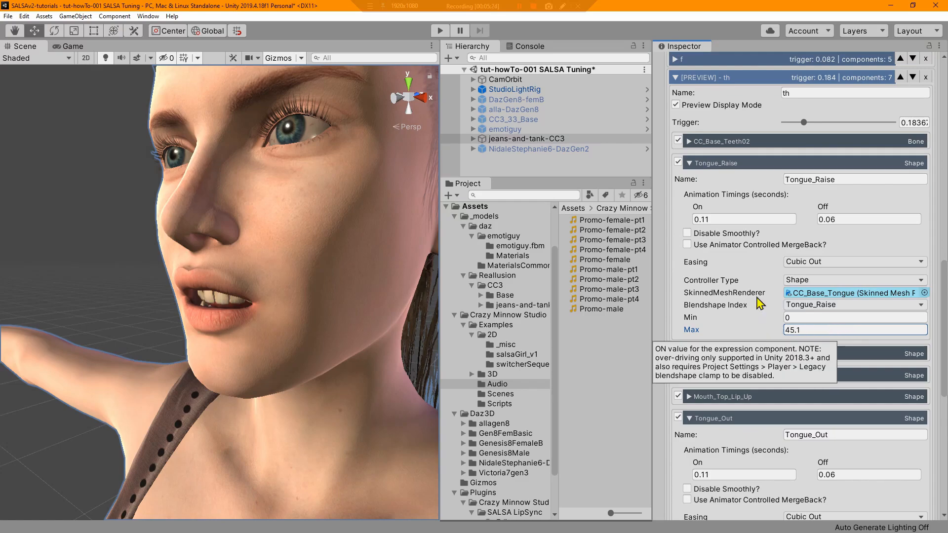
Return the viseme list to Trigger Display Mode and preview the ow and oo visemes.
click(676, 77)
click(688, 174)
click(673, 261)
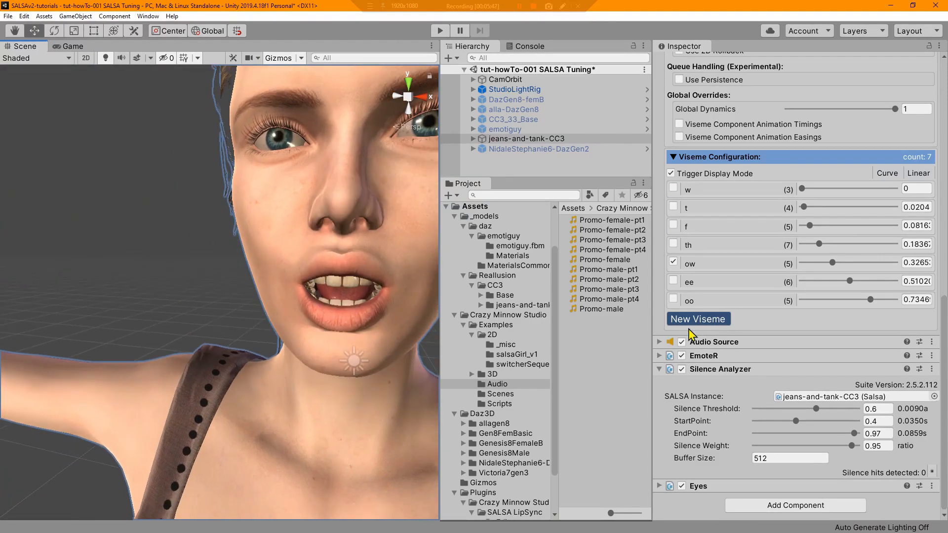
click(673, 299)
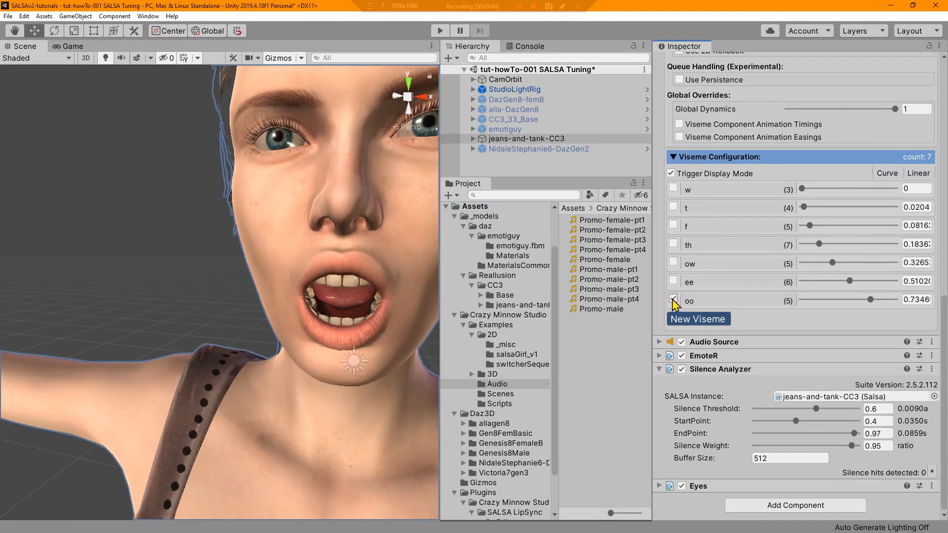
Compare the mouth shapes of the ow, oo and w visemes by previewing them alternately on the character.
click(673, 262)
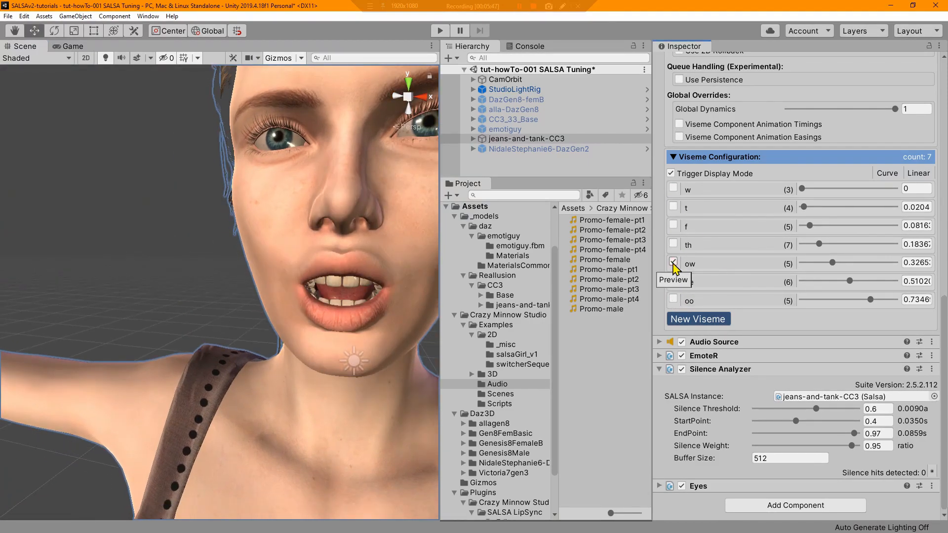
click(673, 300)
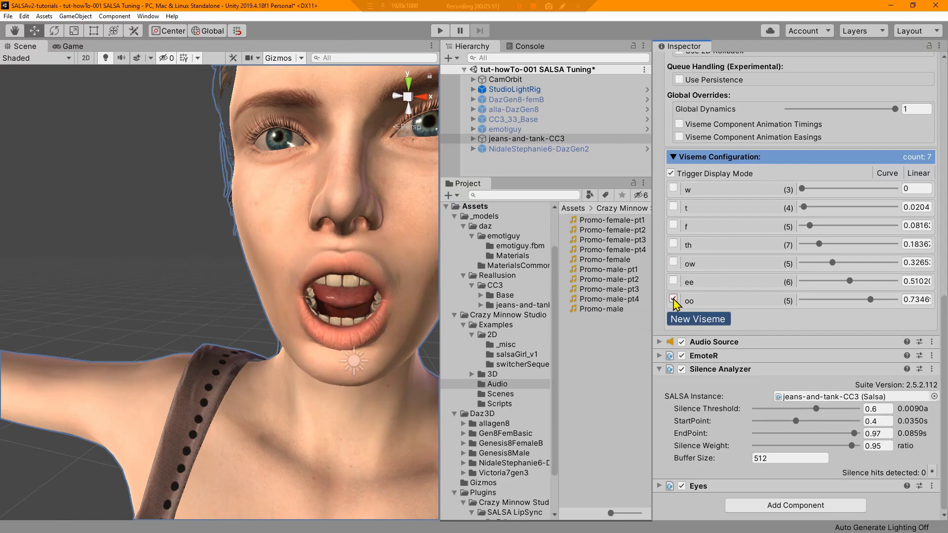
click(674, 262)
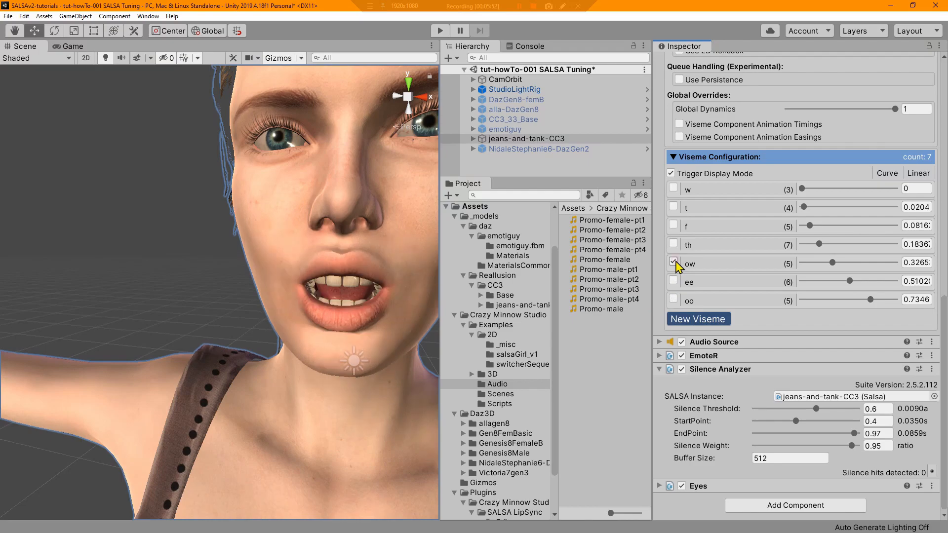
click(673, 300)
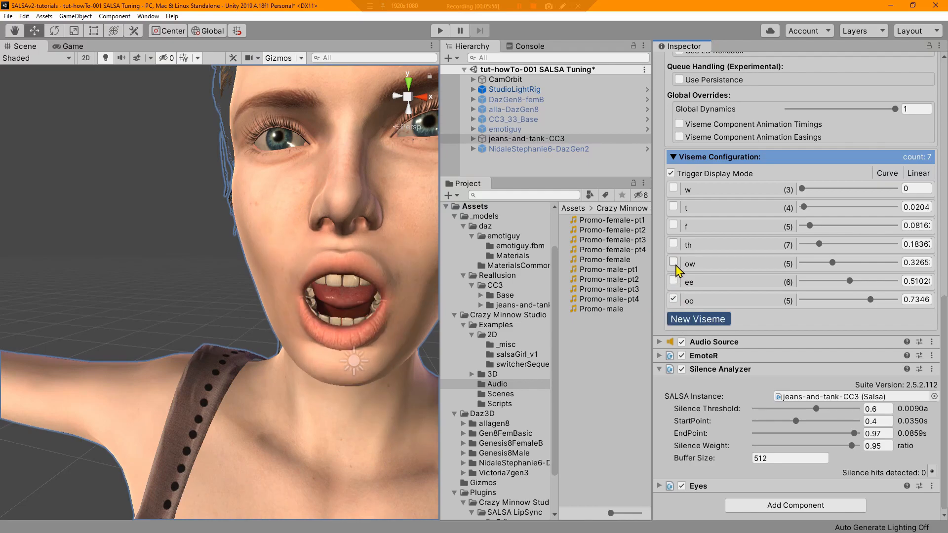
click(674, 189)
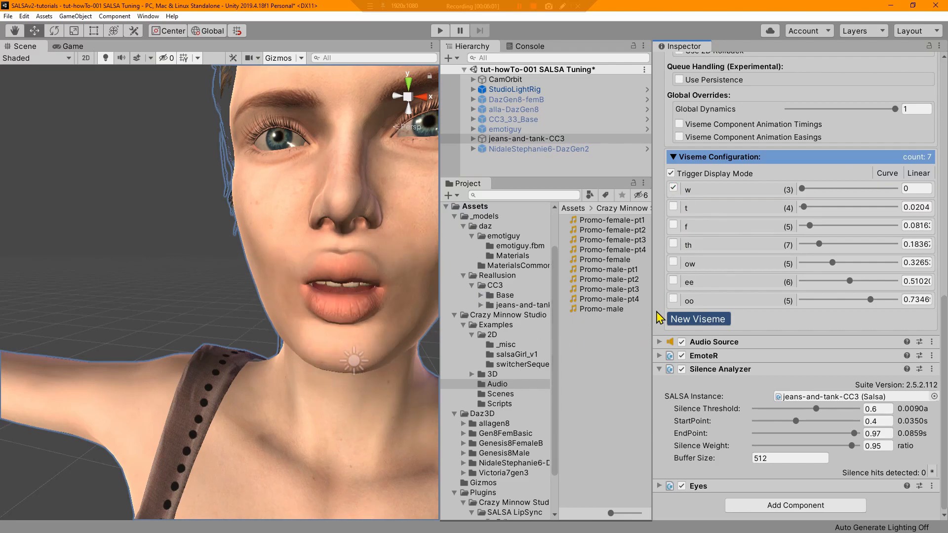
click(674, 299)
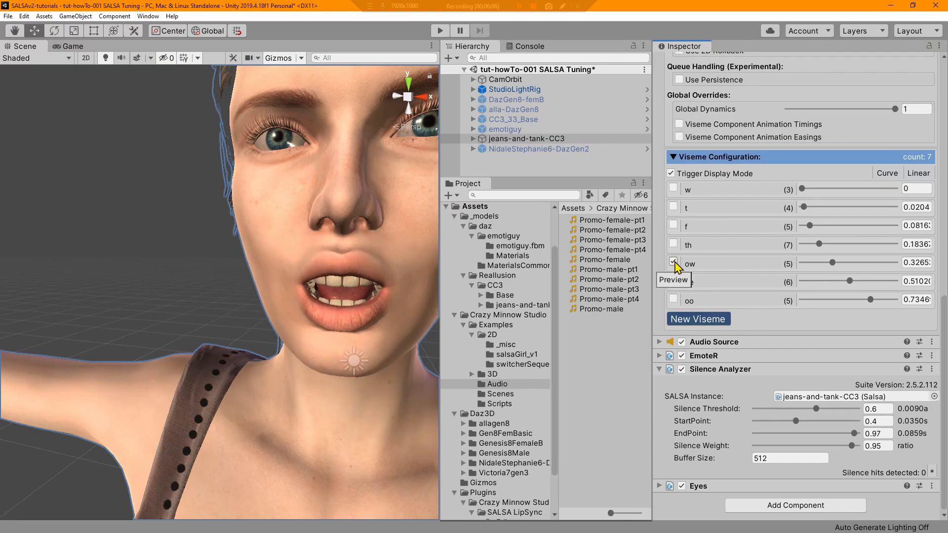
click(674, 188)
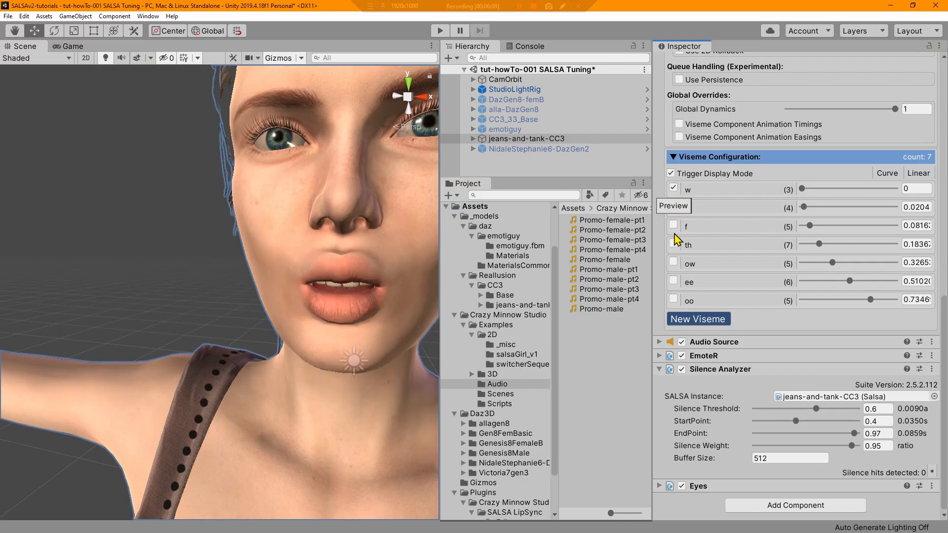
click(673, 262)
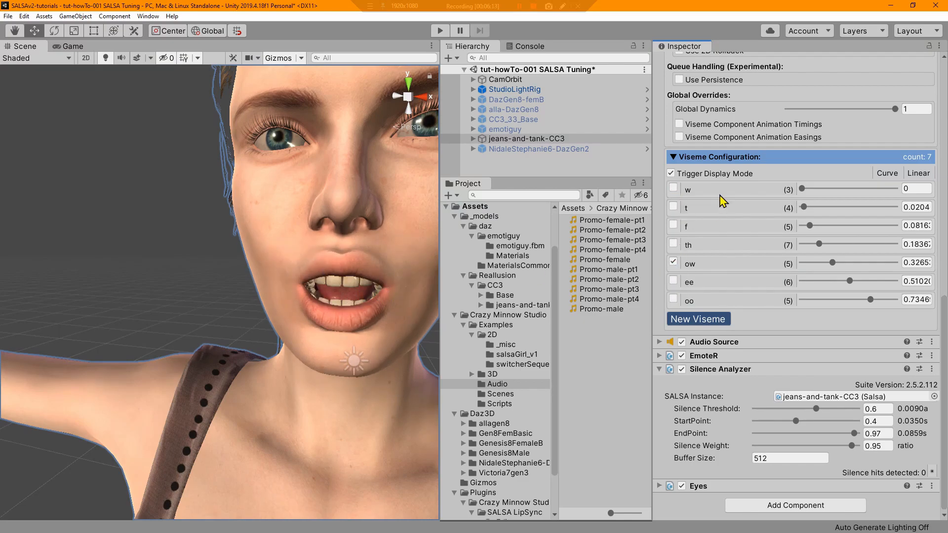
Leave Trigger Display Mode and set the Max value of the ow viseme's Mouth_Blow component to 98.87.
click(671, 174)
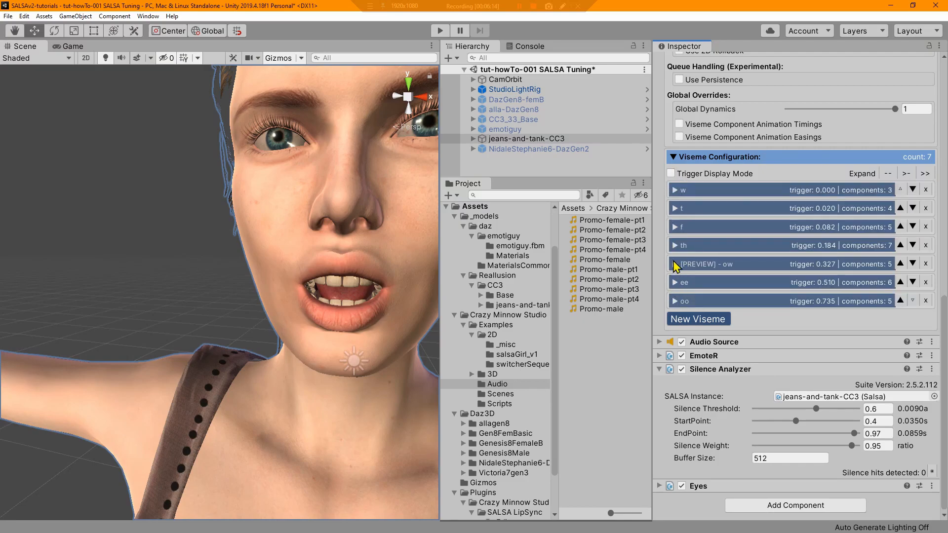
click(675, 264)
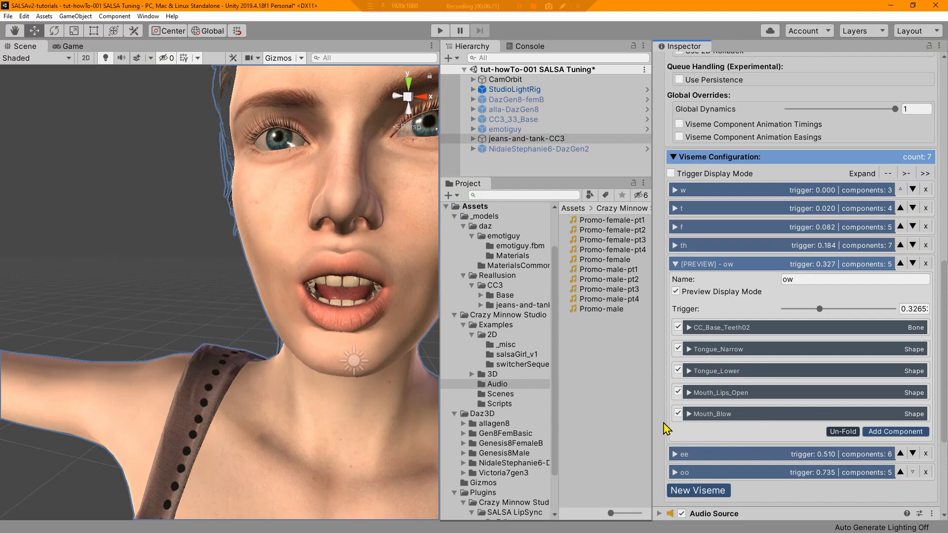
click(689, 414)
scroll(736, 431, down, 3)
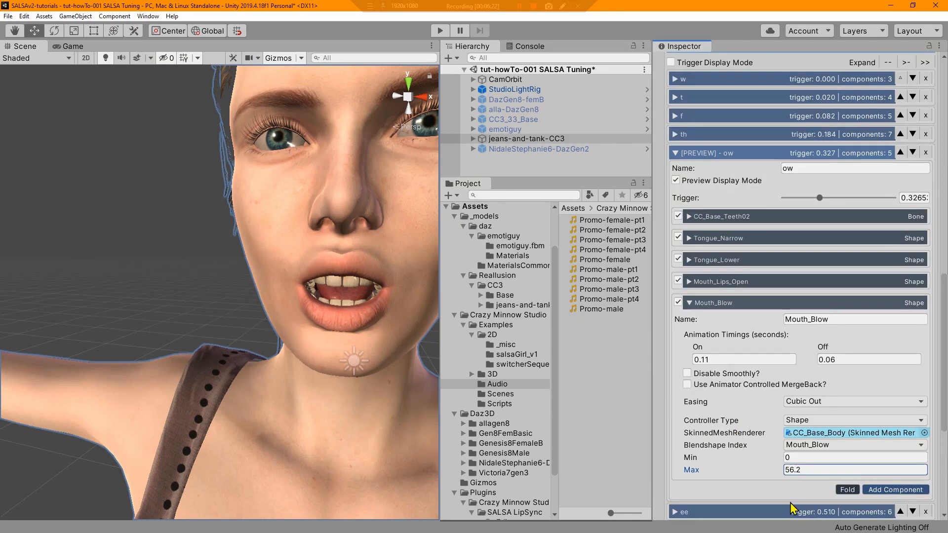
drag(759, 471, 114, 467)
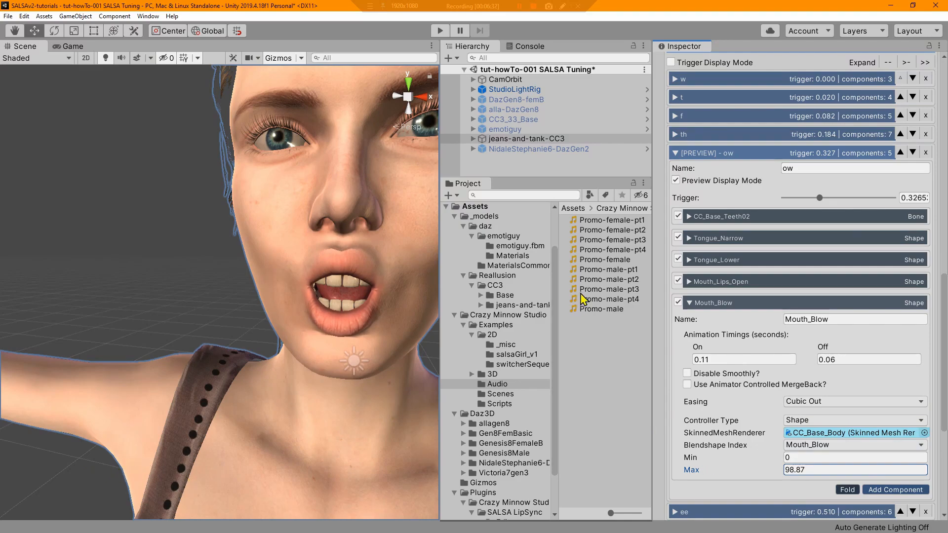
click(690, 303)
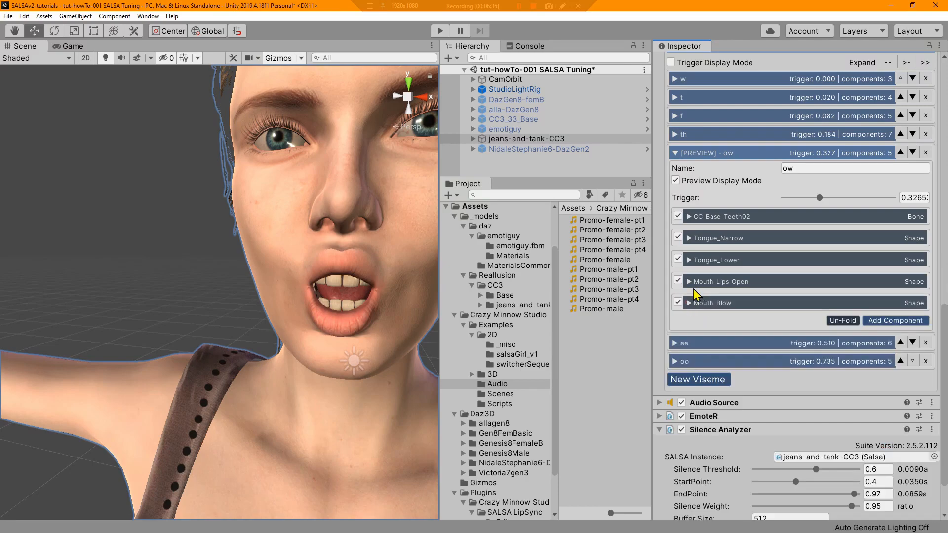
Set the Max value of the ow viseme's Mouth_Lips_Open component to 82.3 and collapse the viseme.
click(690, 281)
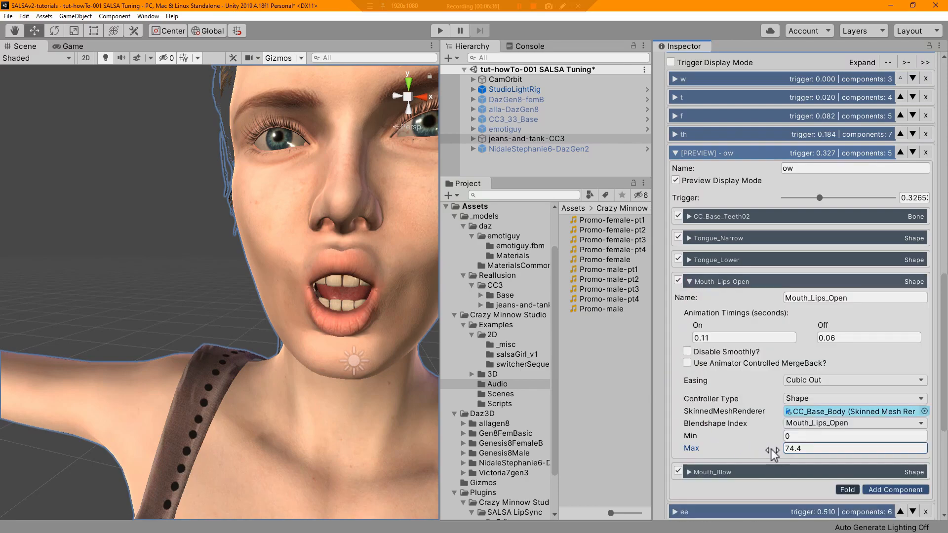
drag(772, 452, 798, 455)
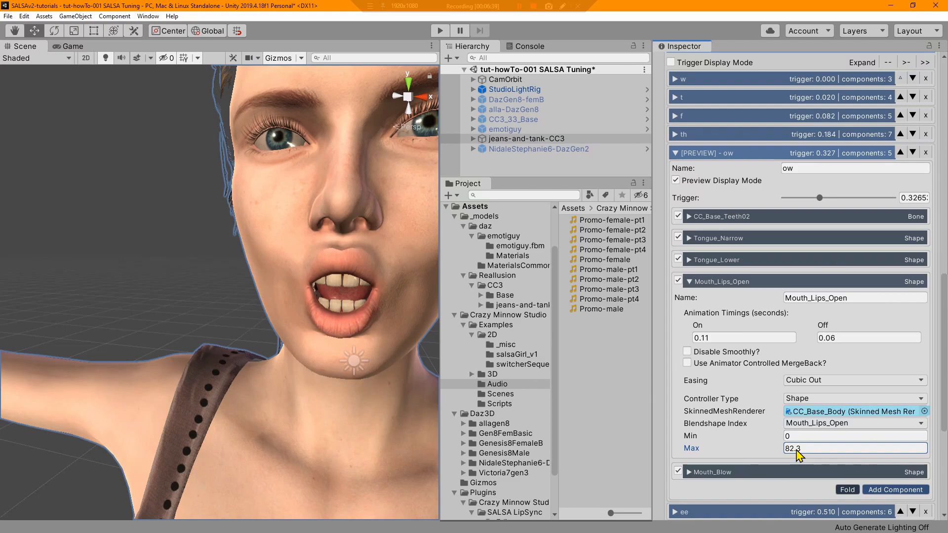
click(676, 153)
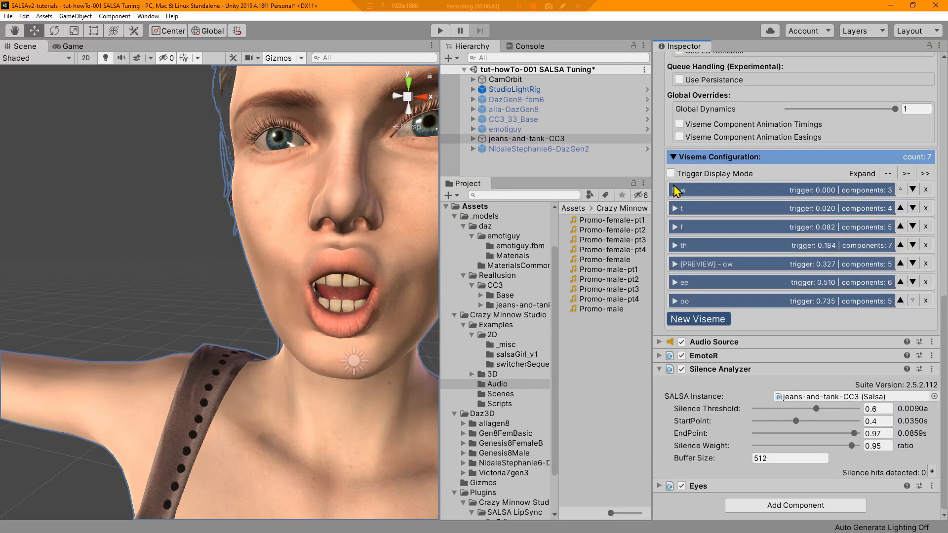
Preview the w viseme, set its Mouth_Pucker component's Max value to 98.9 and collapse the viseme.
click(675, 191)
click(676, 217)
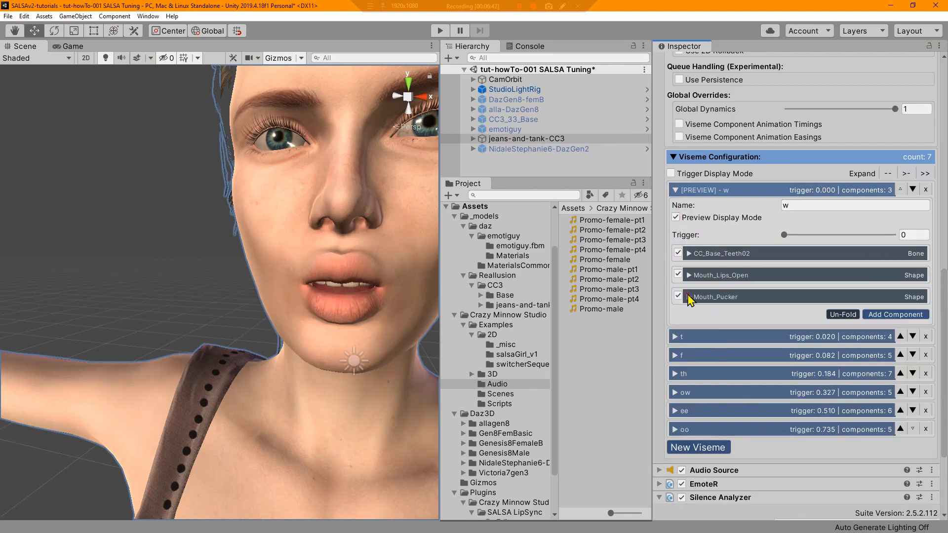
click(689, 297)
drag(764, 465, 800, 468)
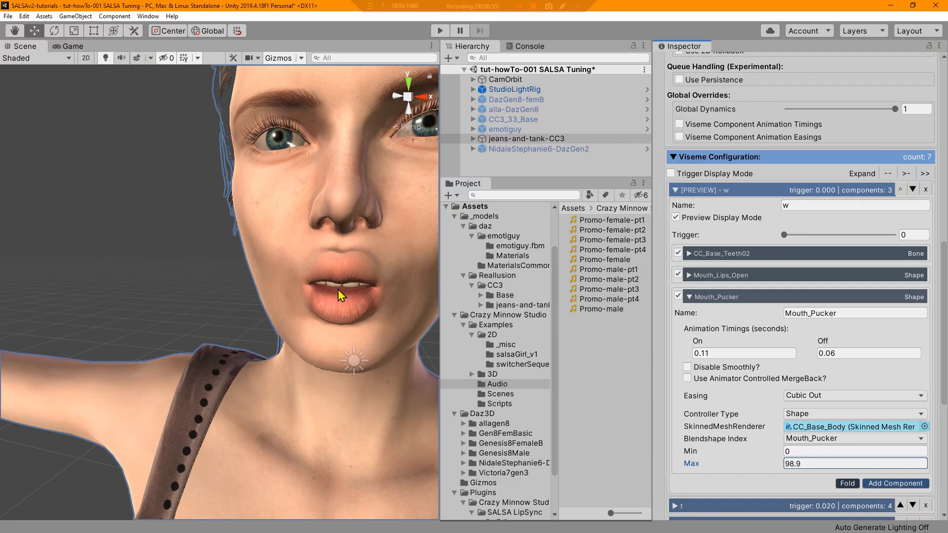
click(690, 298)
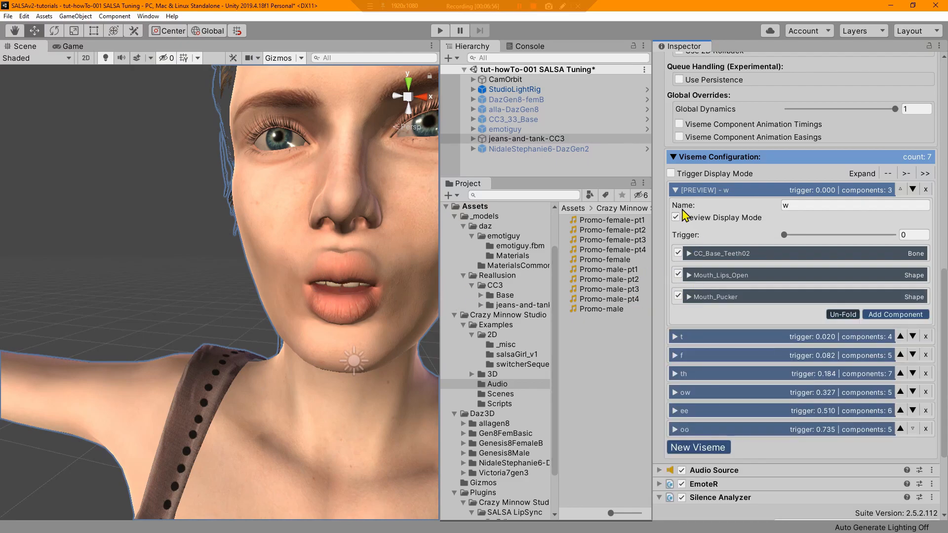
click(675, 191)
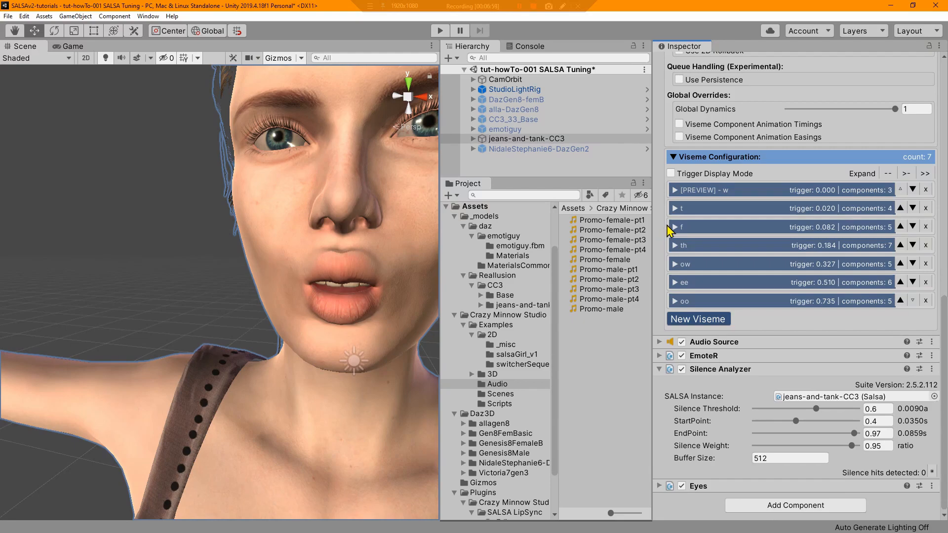
Return the visemes to Trigger Display Mode, end the w preview and show the character in the Game view.
click(671, 173)
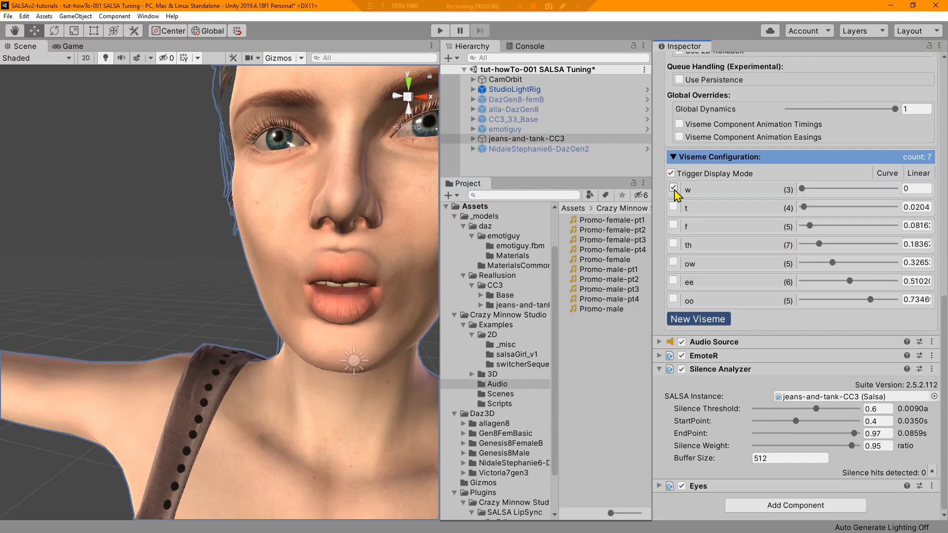
click(674, 189)
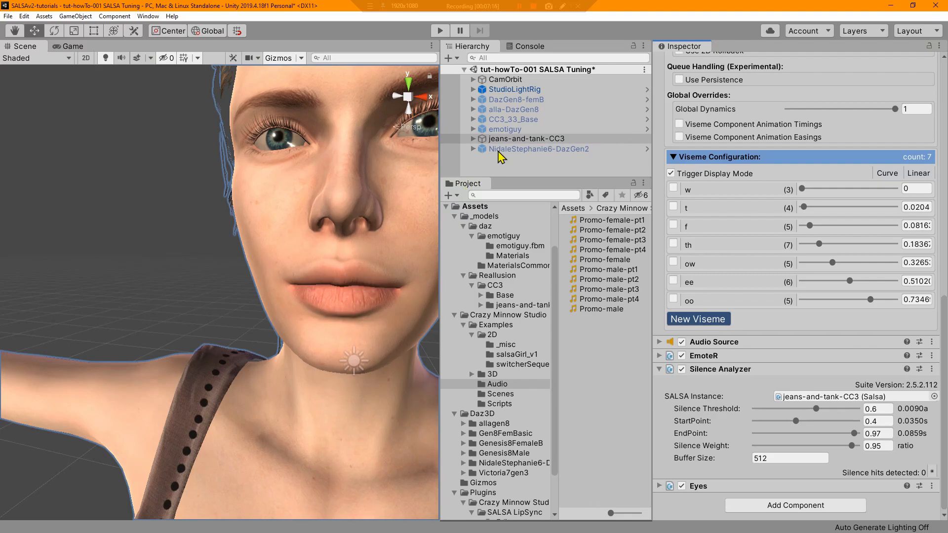
click(70, 46)
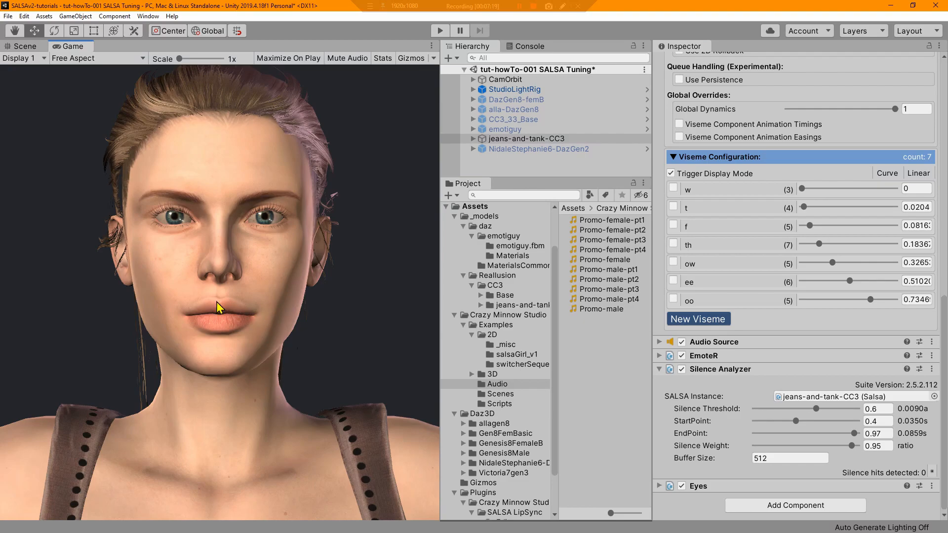
Collapse the Viseme Configuration section and run the scene to check the character's lip-sync playback, stopping it when done.
click(688, 157)
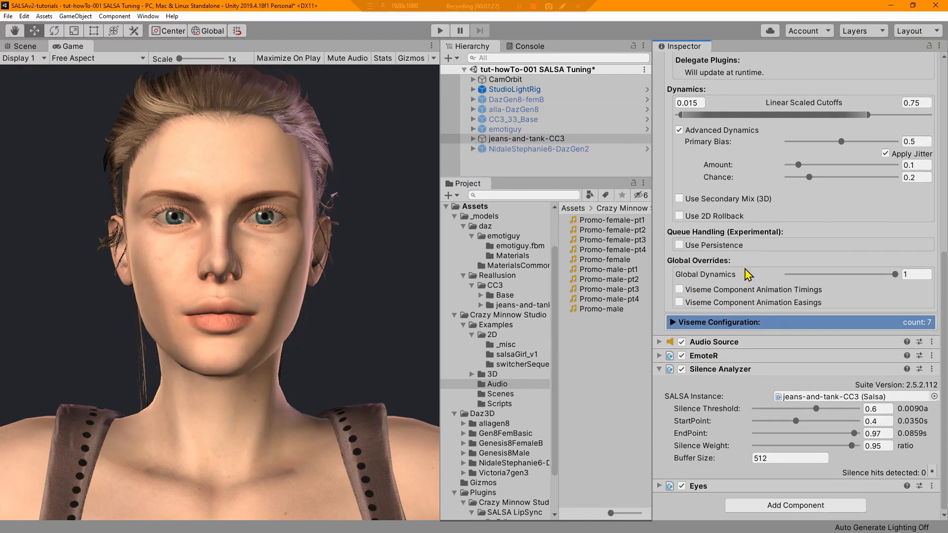
scroll(749, 275, up, 5)
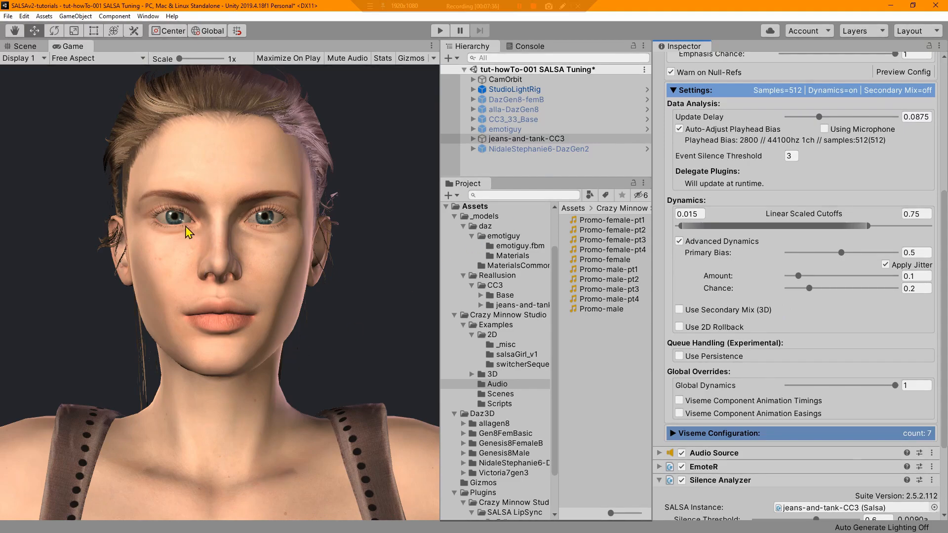
click(439, 31)
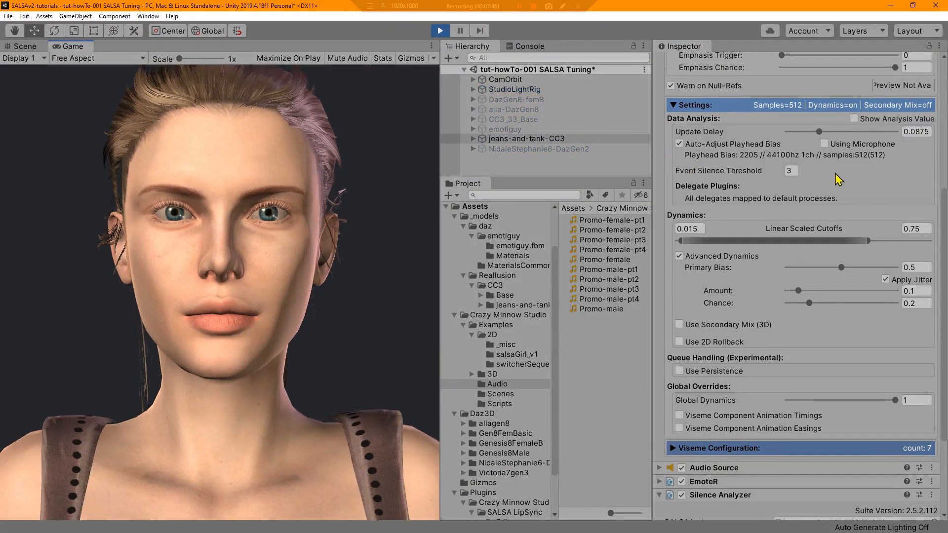
scroll(837, 169, up, 5)
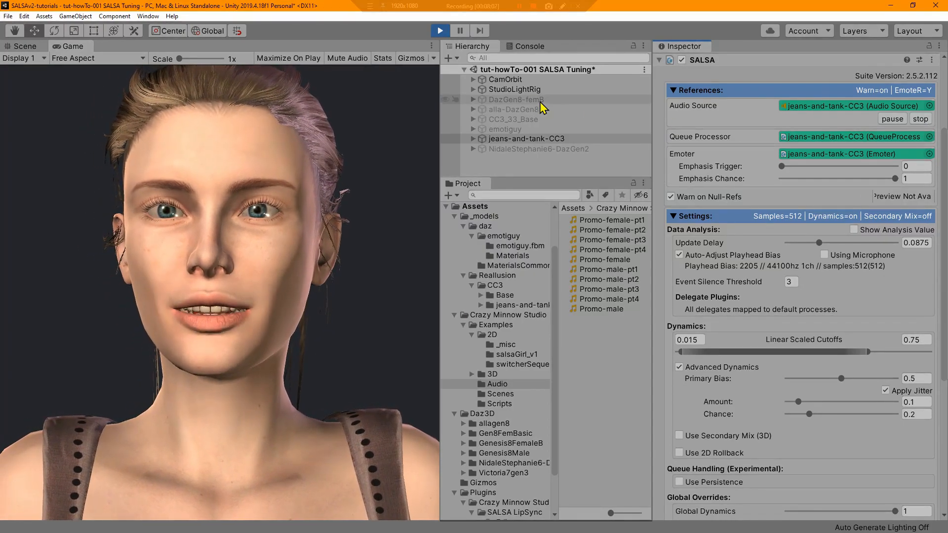
click(440, 31)
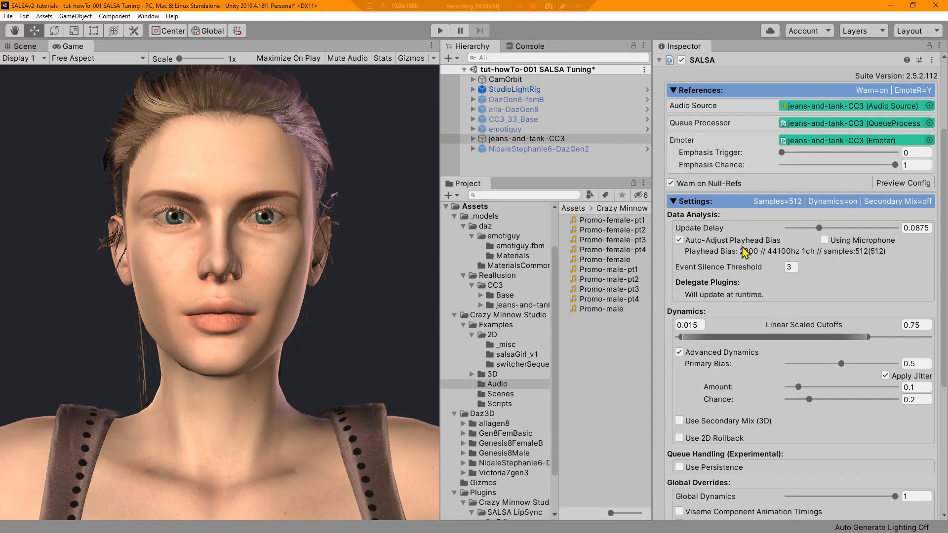
Turn on the Viseme Component Animation Timings override to view its settings and switch it off again.
scroll(748, 360, down, 3)
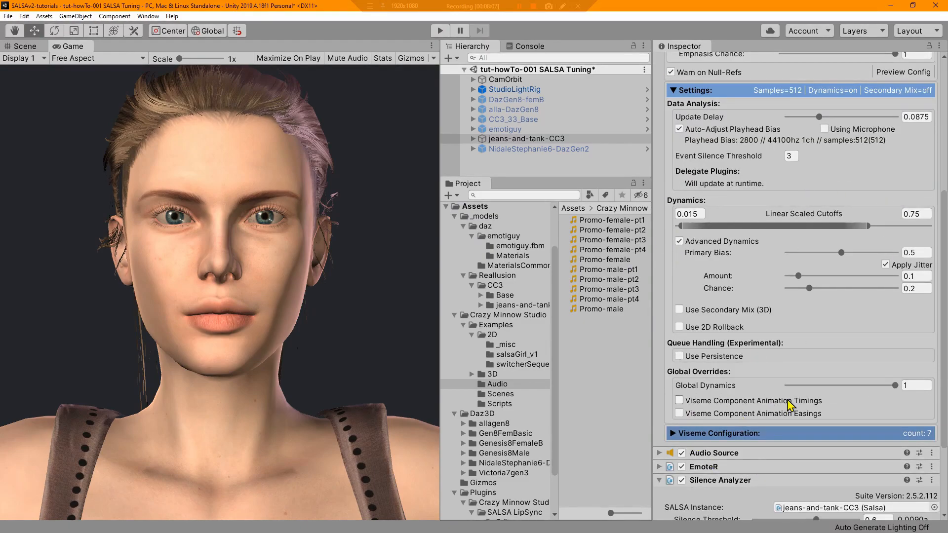
click(679, 401)
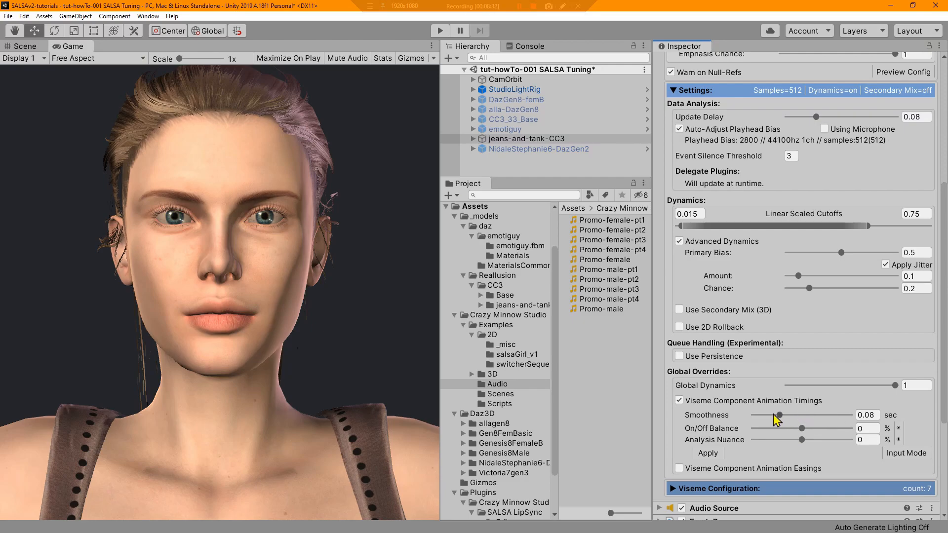
click(723, 401)
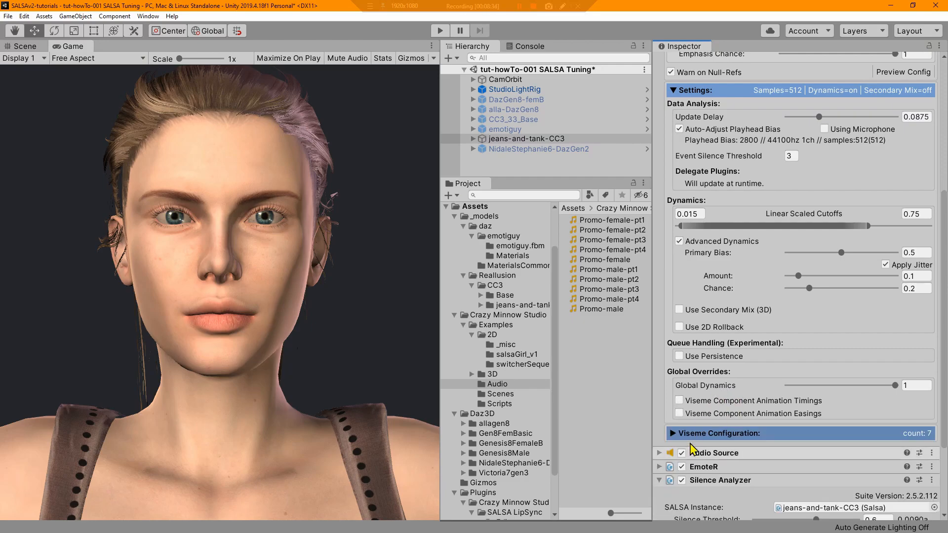
Expand the viseme list without Trigger Display Mode and open the w viseme's Mouth_Pucker component to examine its animation timings.
click(696, 434)
scroll(696, 435, down, 3)
click(671, 339)
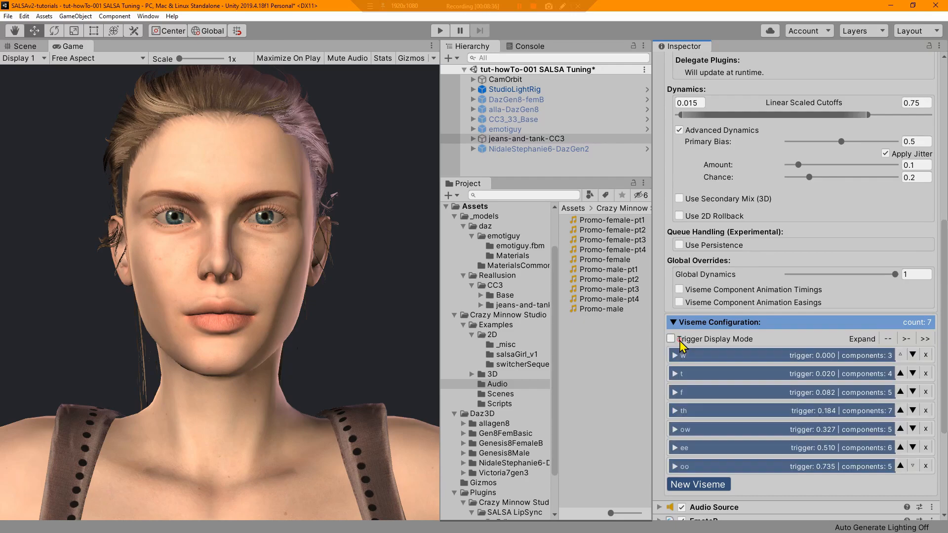
click(681, 357)
scroll(741, 392, down, 3)
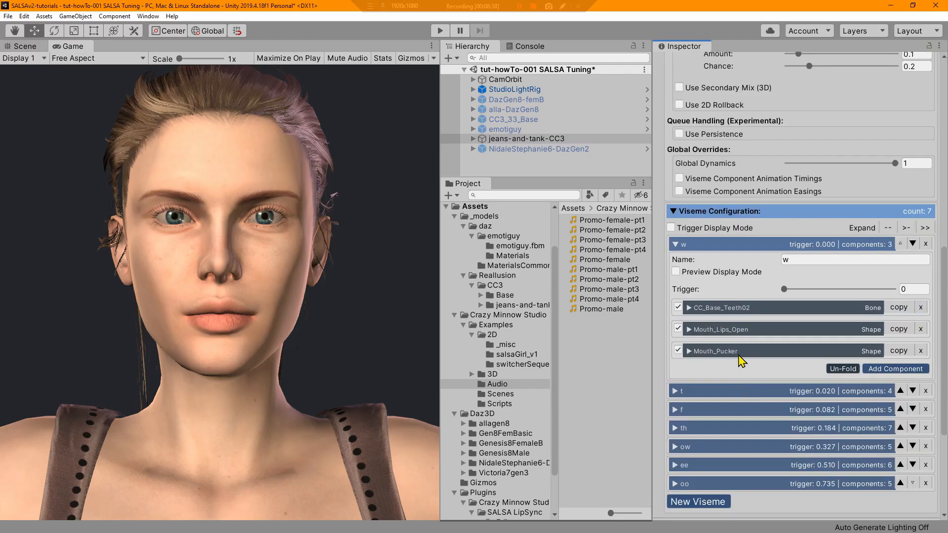
click(690, 352)
scroll(693, 356, down, 3)
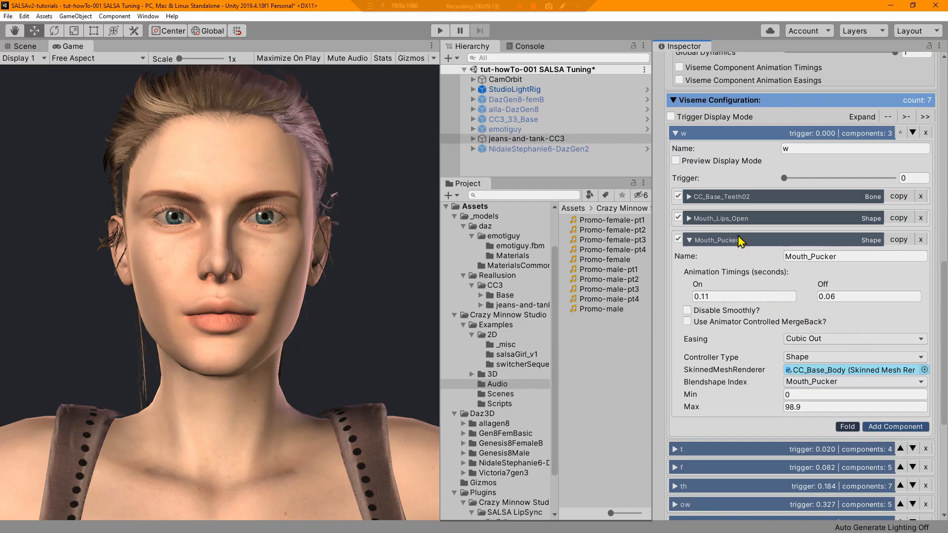
scroll(775, 311, up, 4)
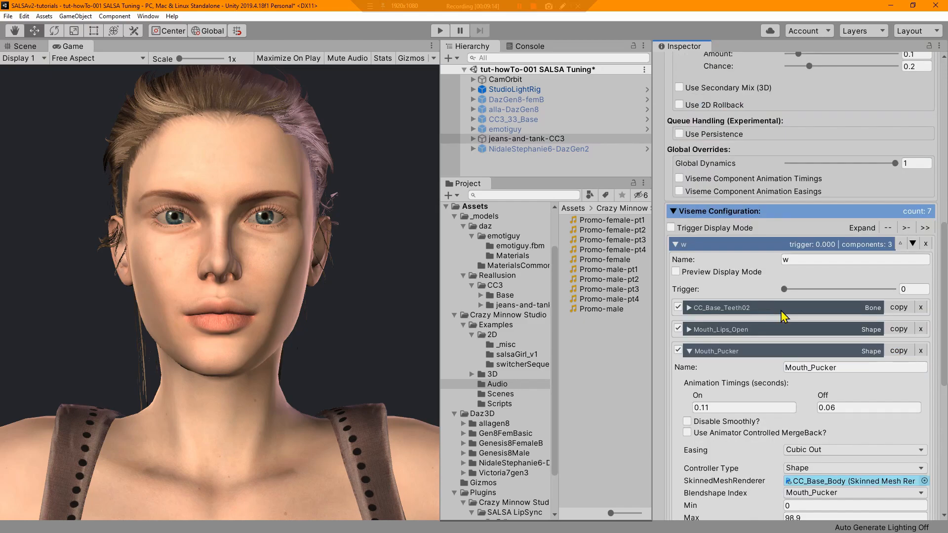
Turn on the Viseme Component Animation Timings override and switch its timing controls from sliders to direct value input.
click(680, 178)
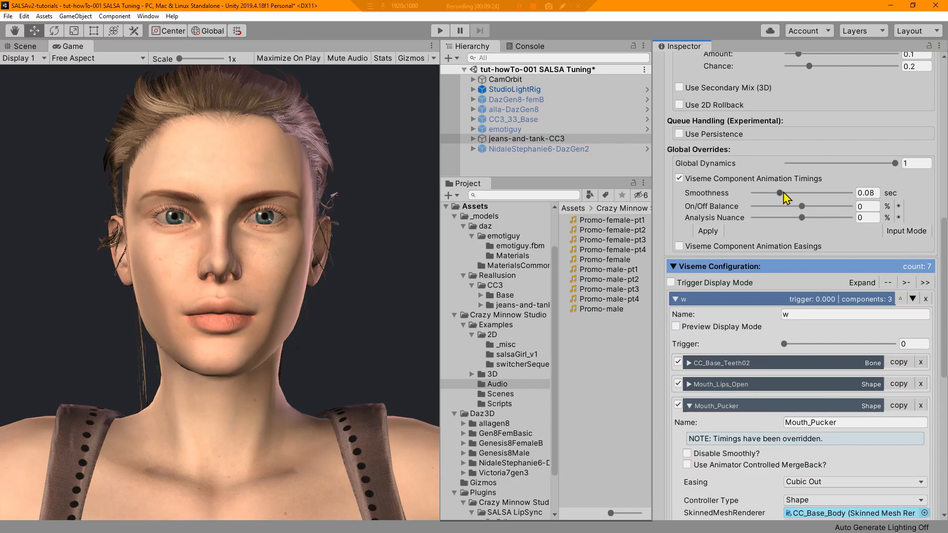
scroll(796, 197, up, 5)
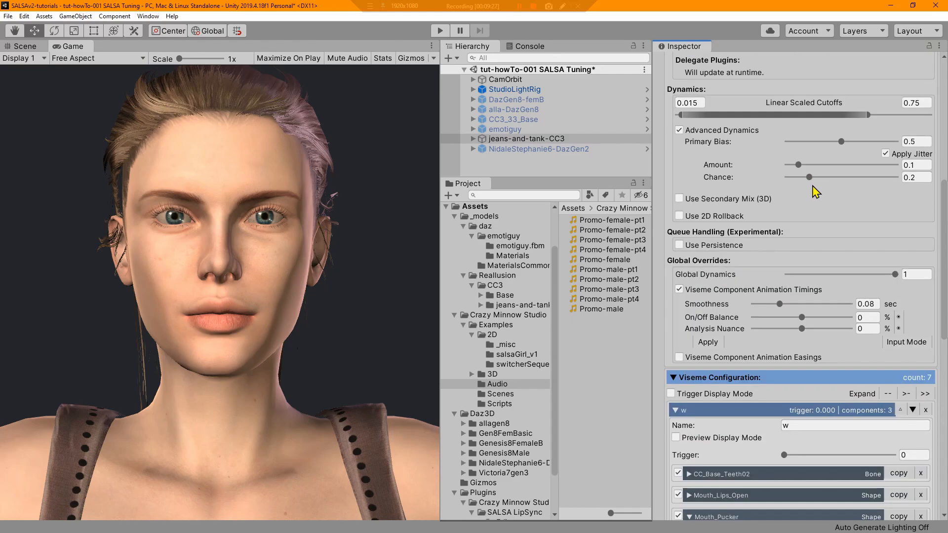
scroll(812, 190, up, 2)
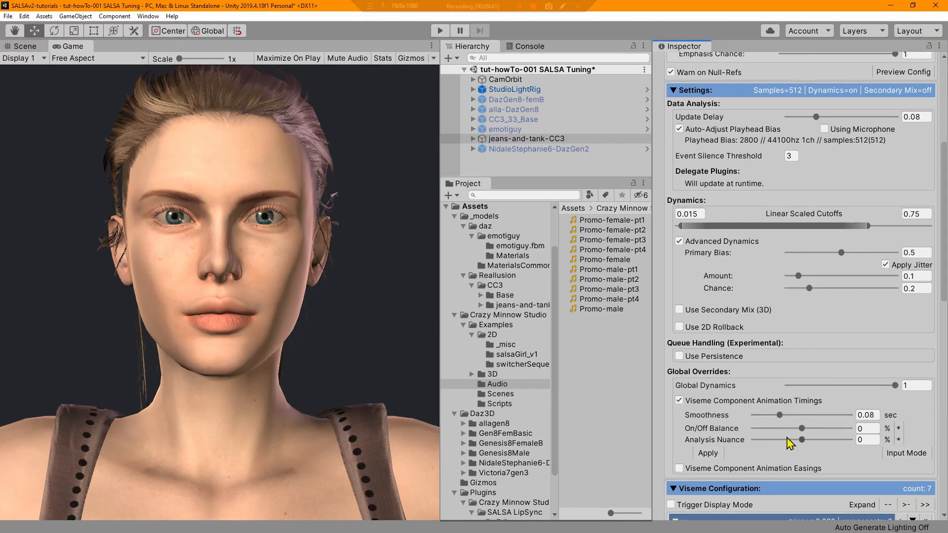
click(906, 453)
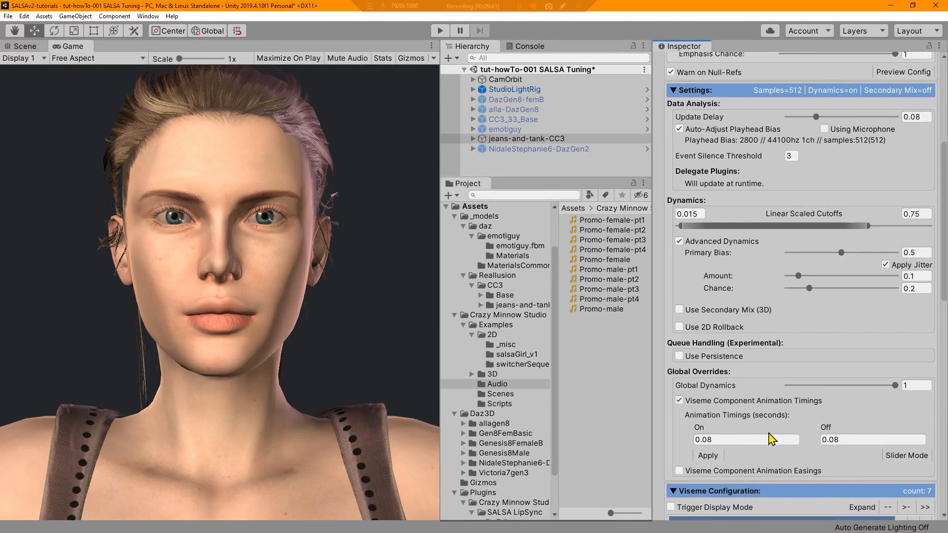
Set the override's On timing to 0.25 and Off timing to 0.01 seconds and apply them to all viseme components.
double_click(734, 440)
scroll(764, 444, down, 5)
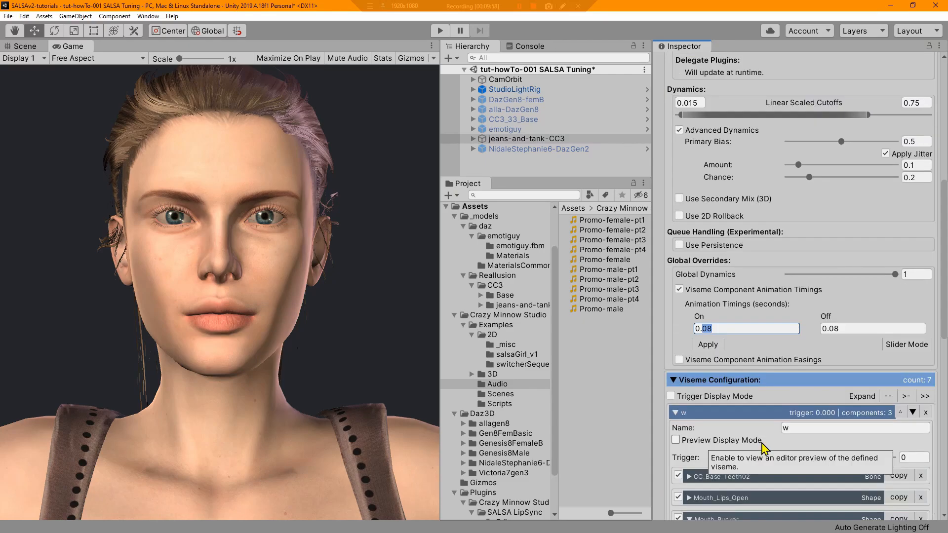
scroll(766, 440, down, 3)
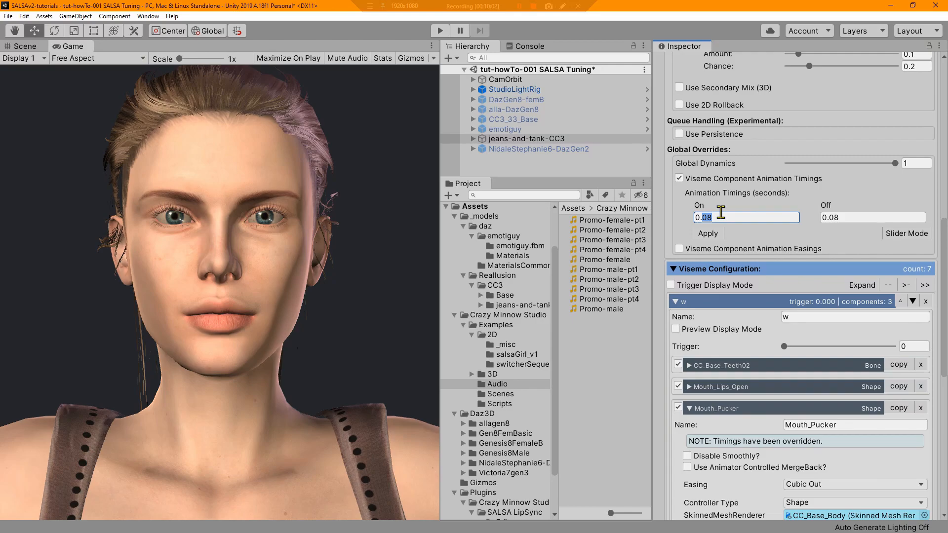
key(Tab)
text(.)
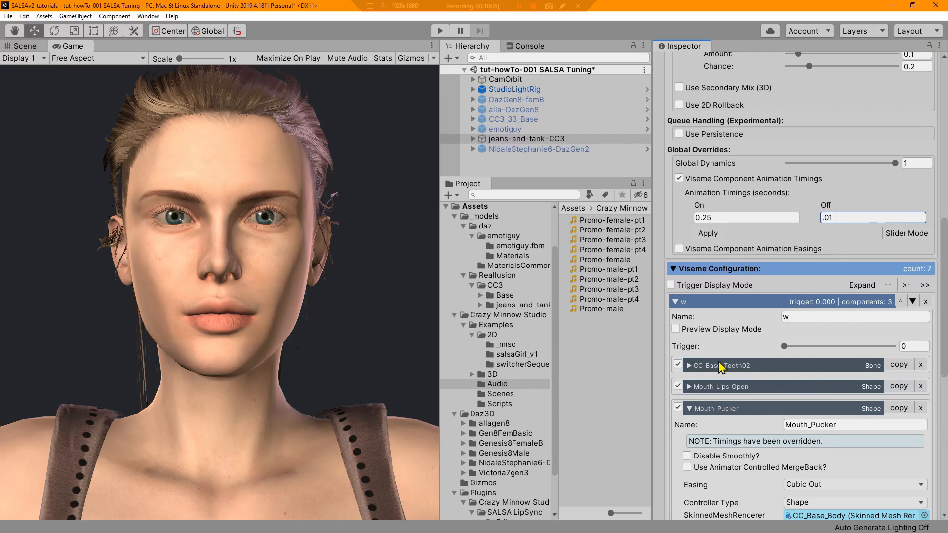
click(706, 234)
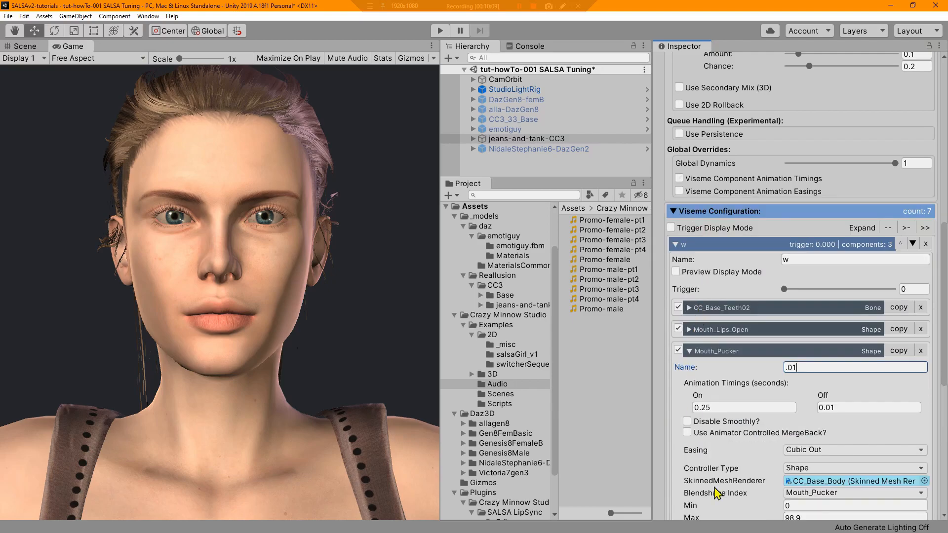
Check the animation timings of the w viseme's Mouth_Lips_Open and Mouth_Pucker components, then fold the components and the viseme.
scroll(731, 467, down, 4)
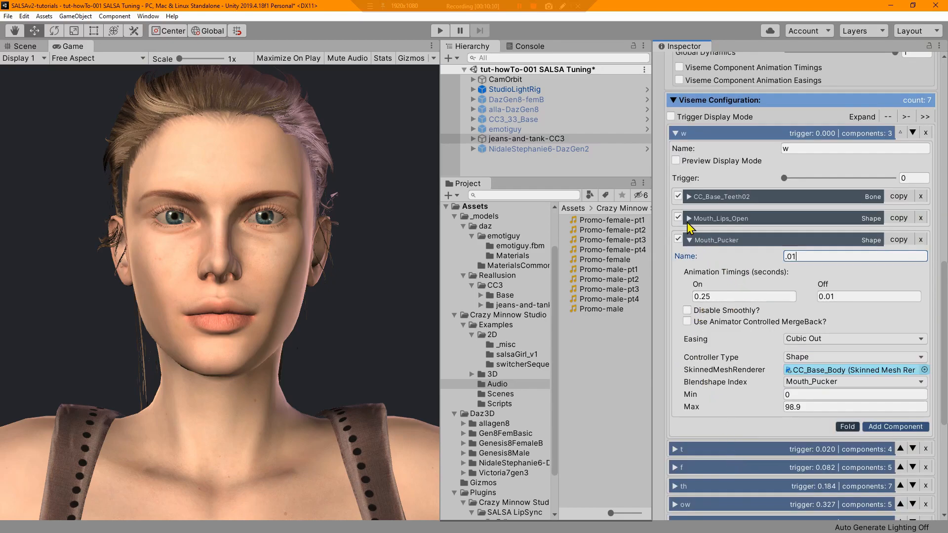
click(690, 218)
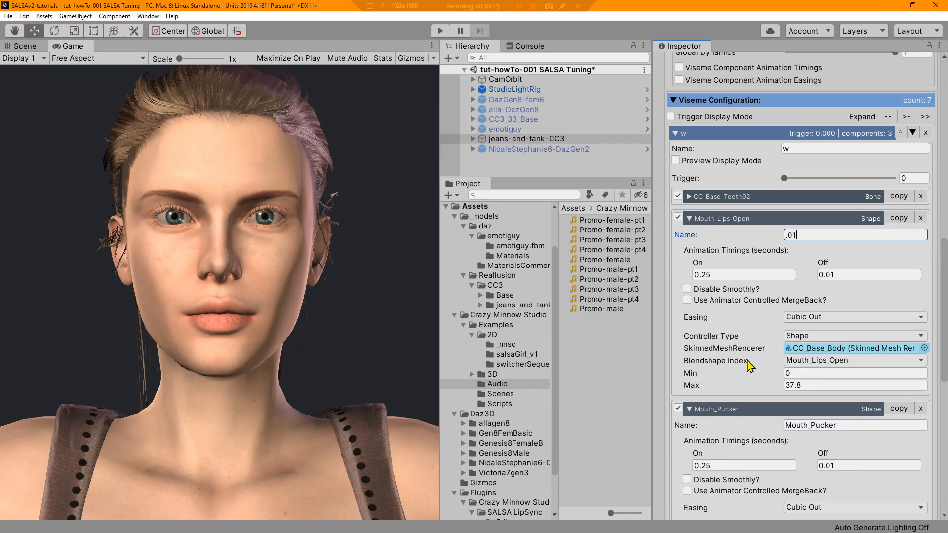
click(690, 220)
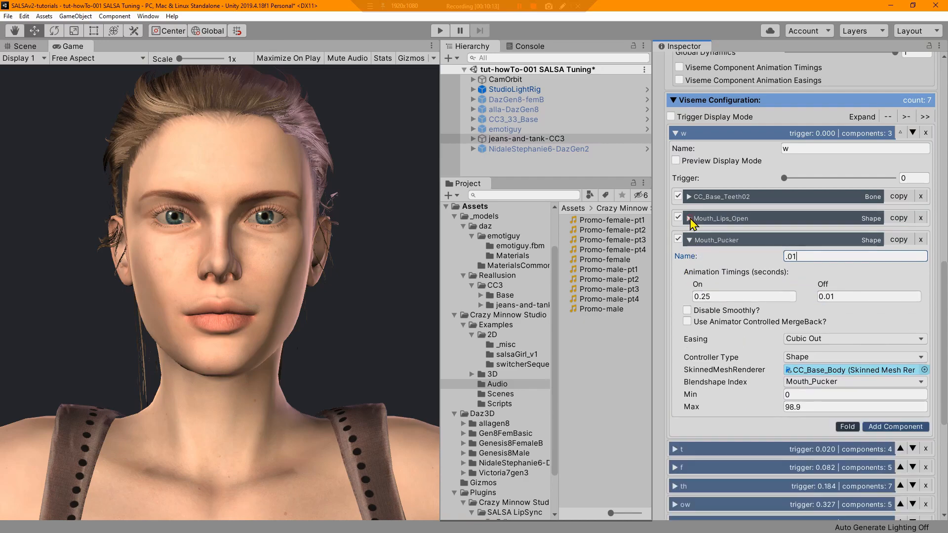
click(690, 240)
scroll(756, 377, up, 4)
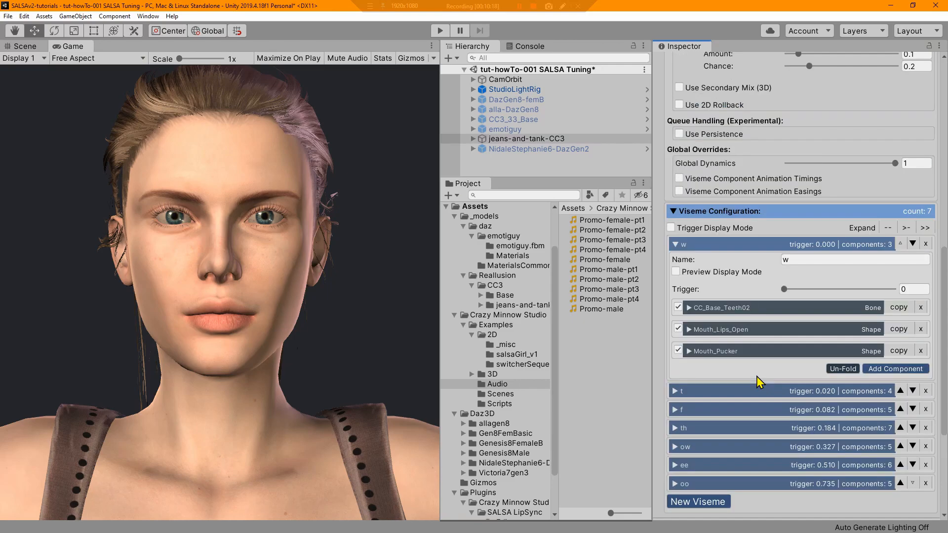
click(676, 245)
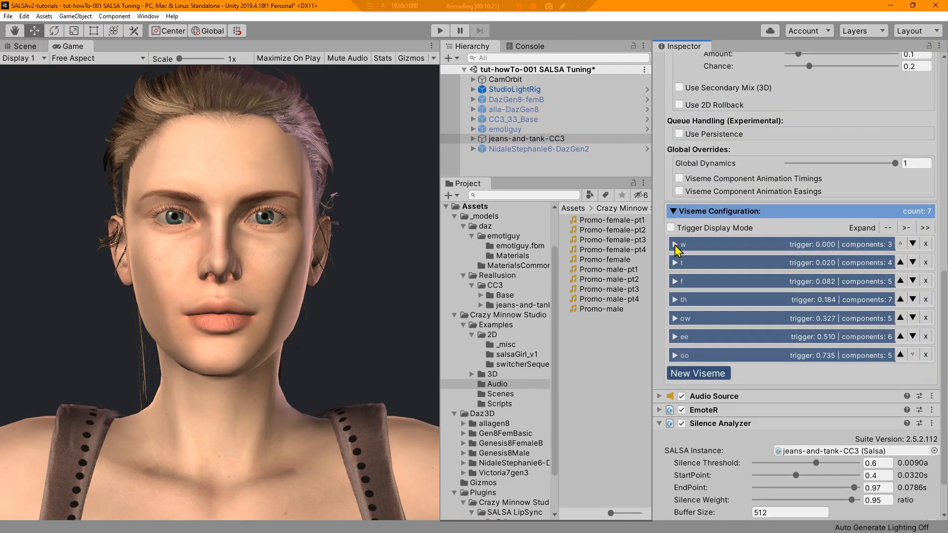
scroll(770, 278, up, 4)
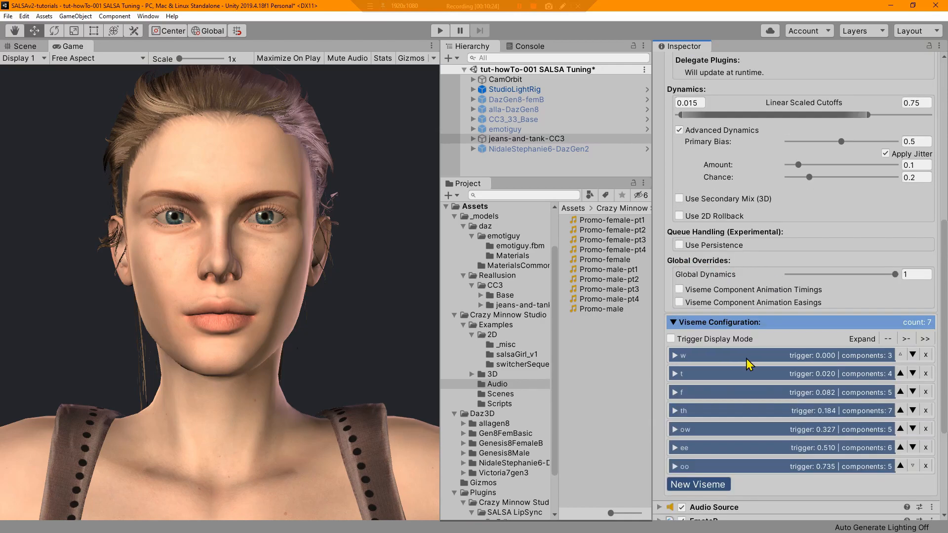
Re-enable the animation timings override, set On to 0.08 and Off to 0.06 seconds, and apply them to all viseme components.
click(756, 290)
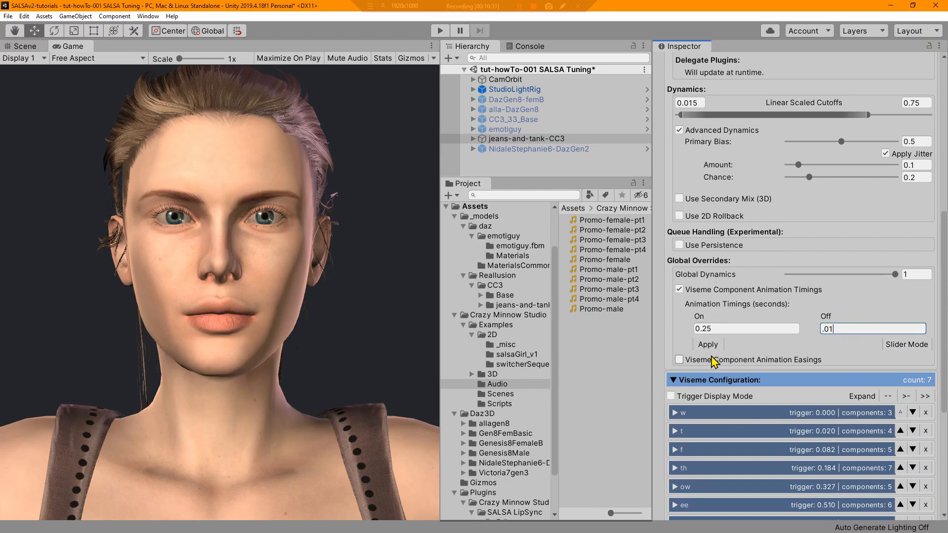
click(719, 328)
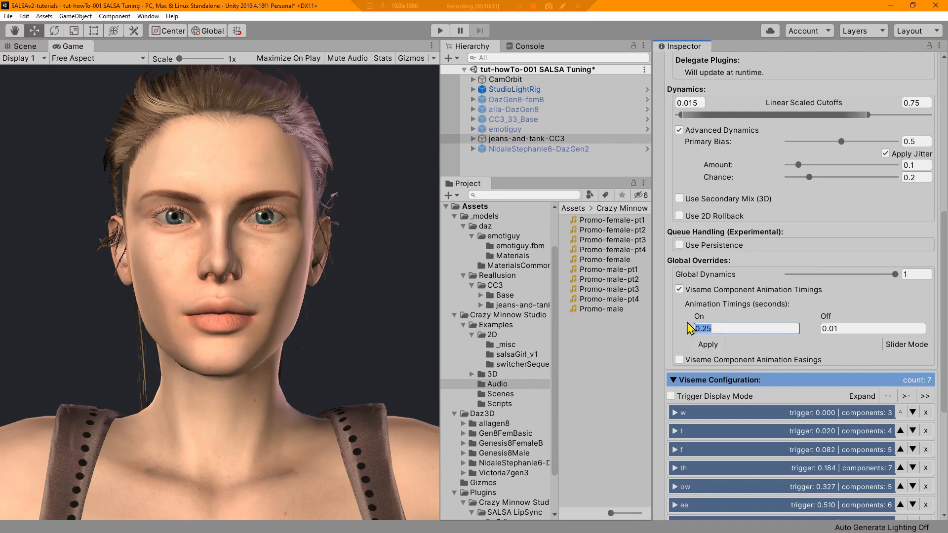
text(0.08)
key(Tab)
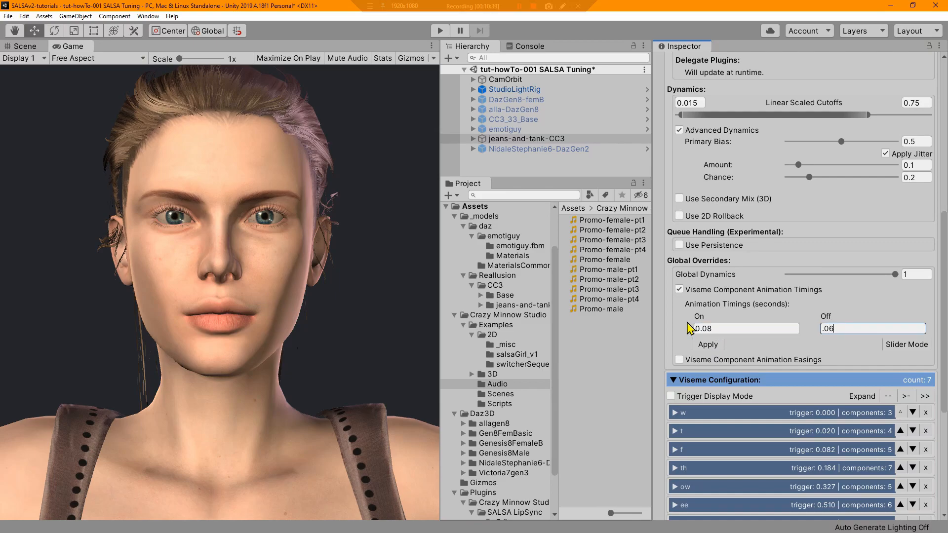
click(722, 344)
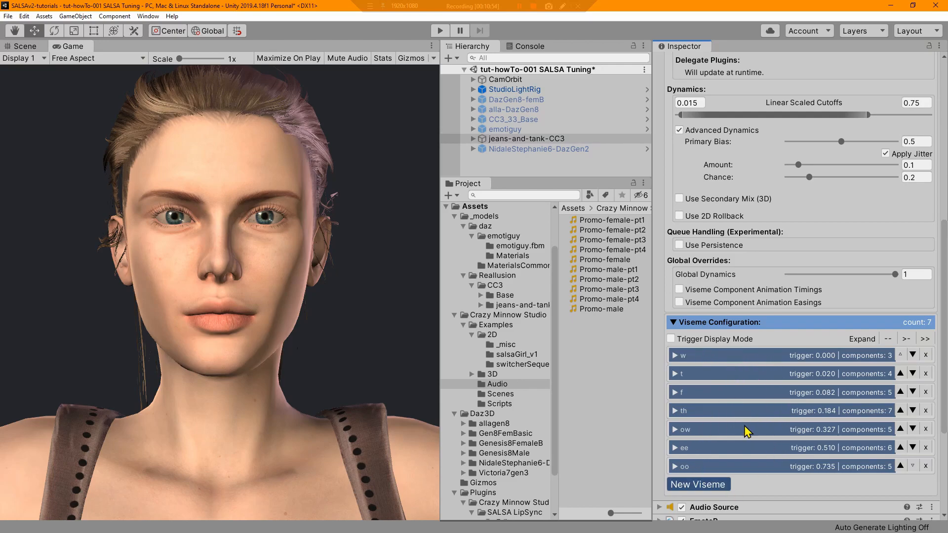
Turn the animation timings override back on and compare its slider and input modes, leaving it in slider mode.
click(680, 290)
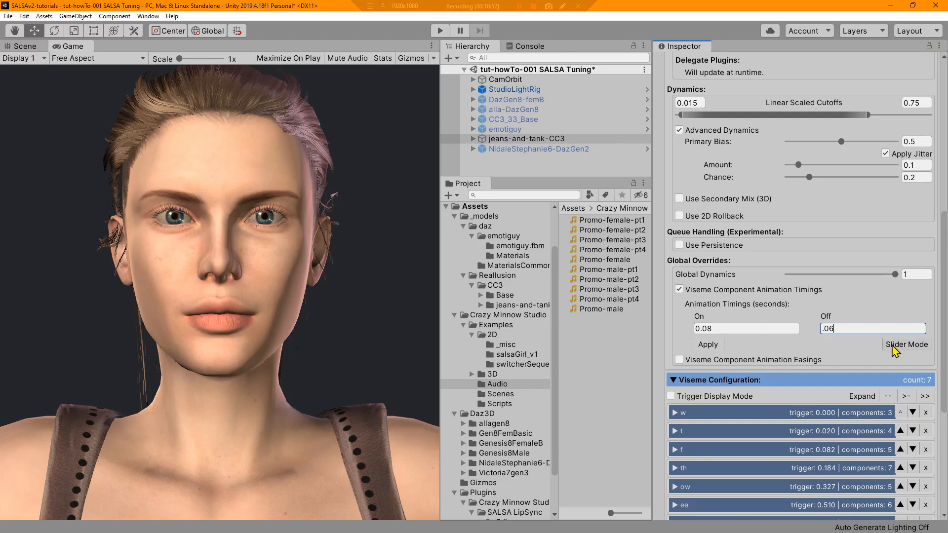
click(907, 345)
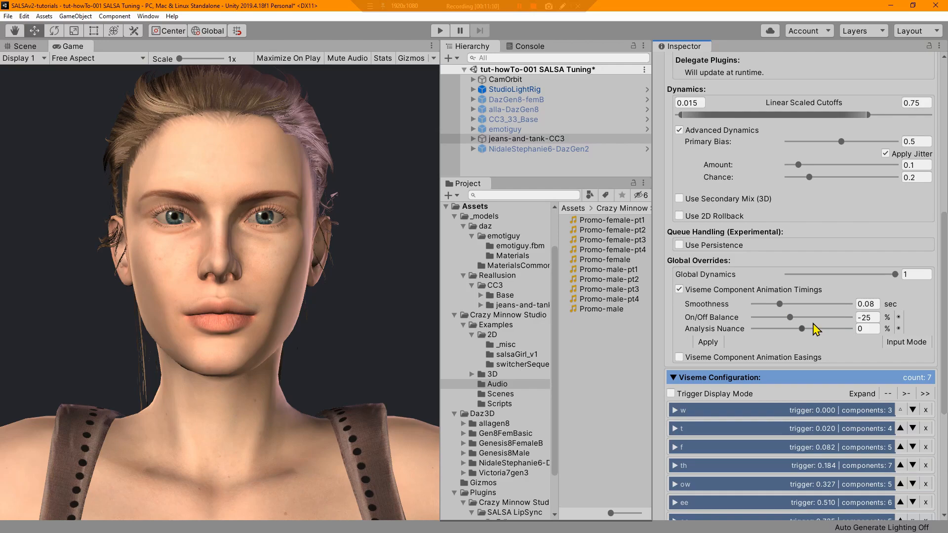
scroll(815, 329, up, 3)
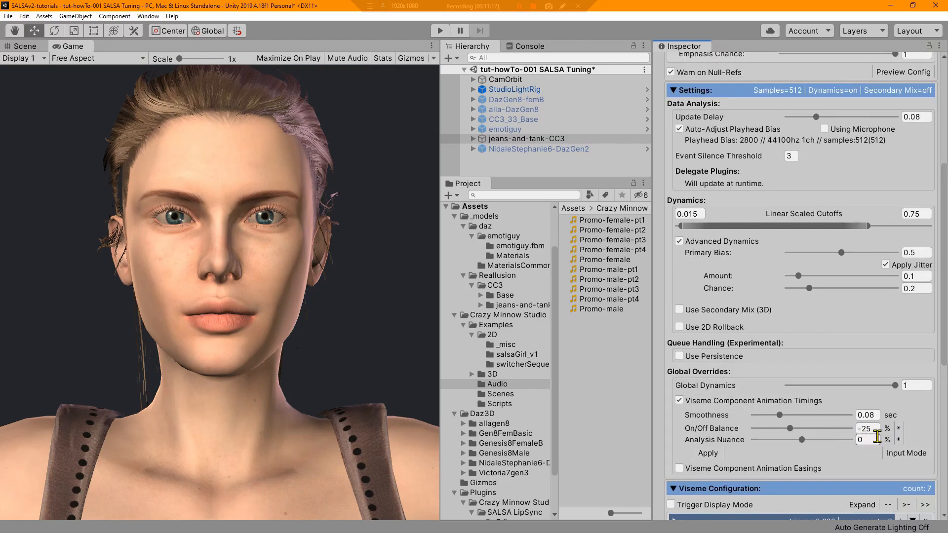
click(907, 453)
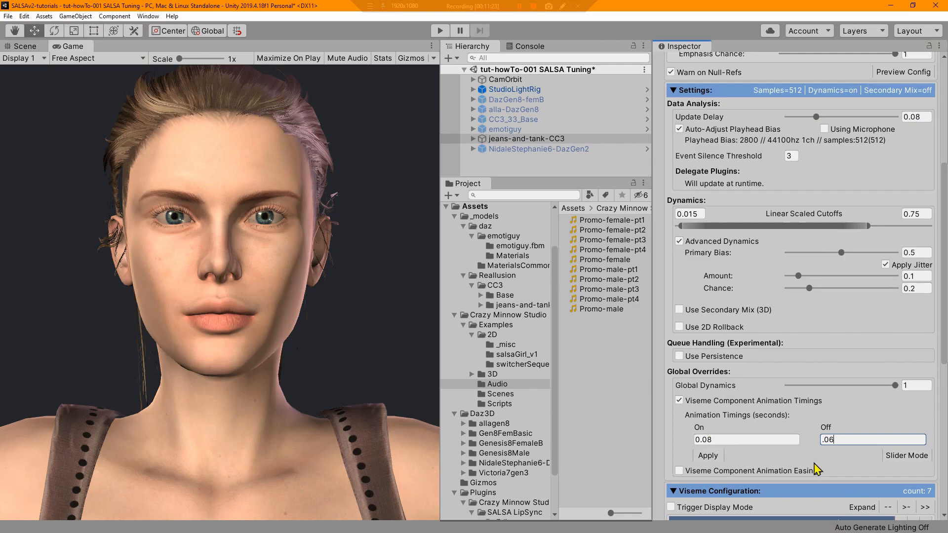
click(902, 456)
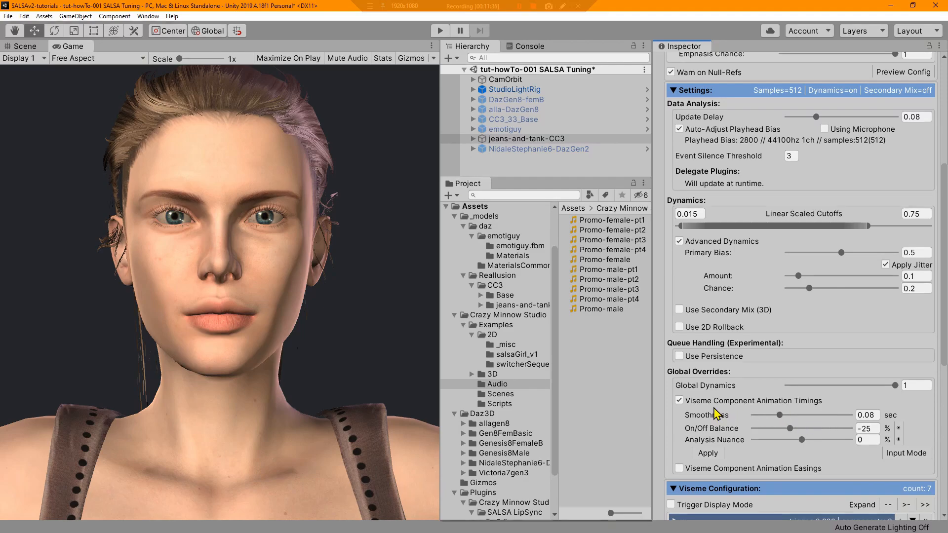
mouse_move(704, 420)
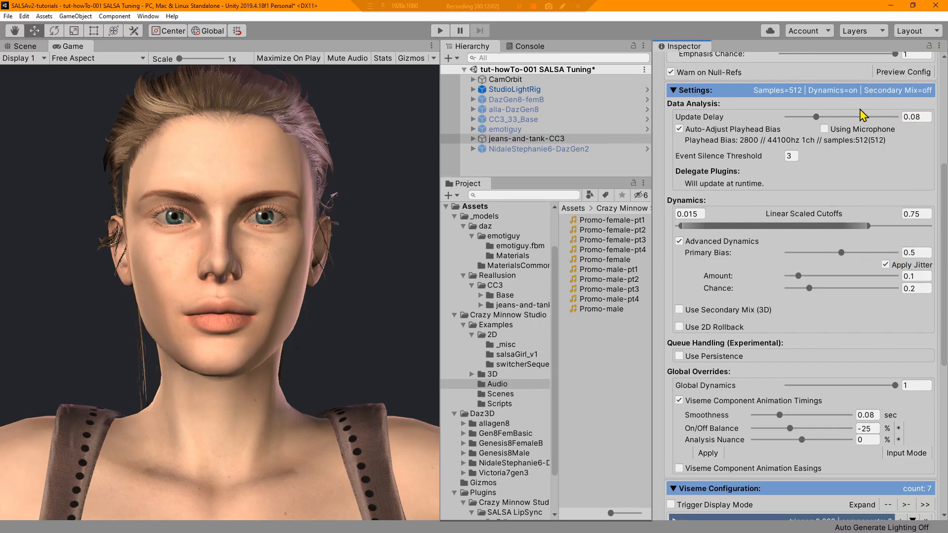
Switch off the Viseme Component Animation Timings override and lower the Update Delay to 0.027.
click(816, 117)
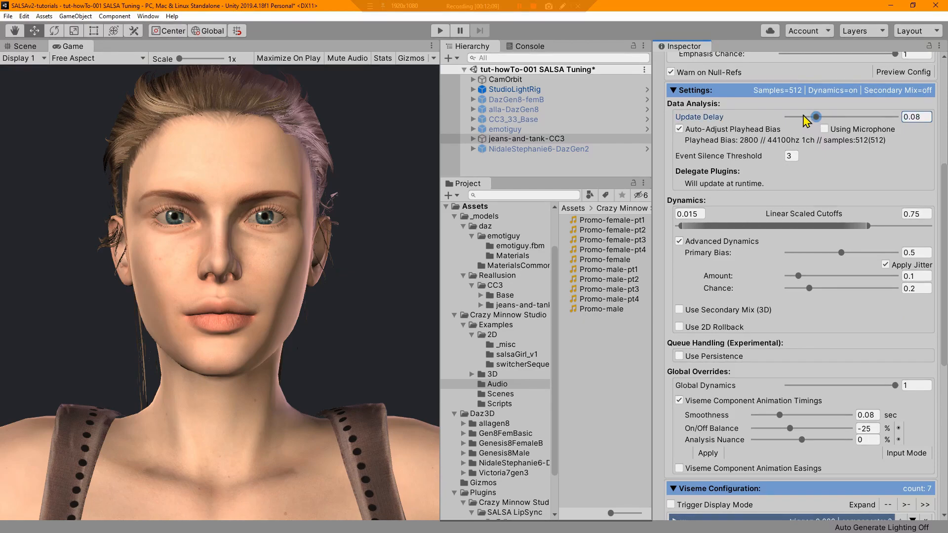
click(696, 401)
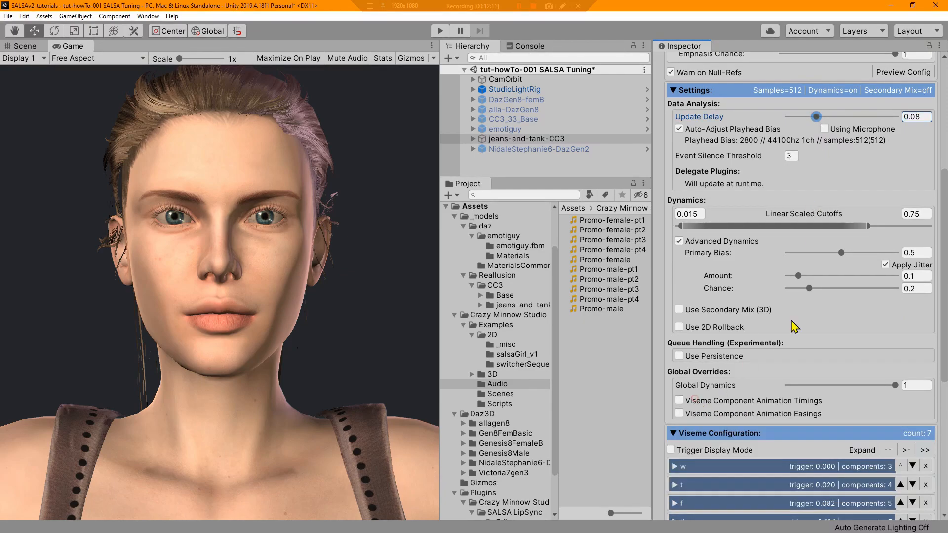
drag(820, 118, 801, 119)
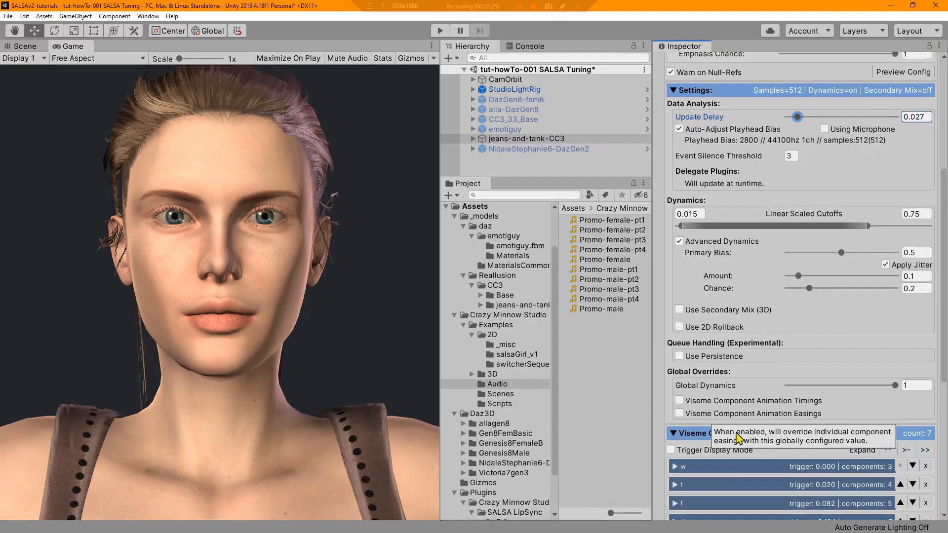
Expand the w viseme and examine its Mouth_Pucker component's own On and Off animation timings, folding the component when done.
click(675, 467)
scroll(702, 435, down, 8)
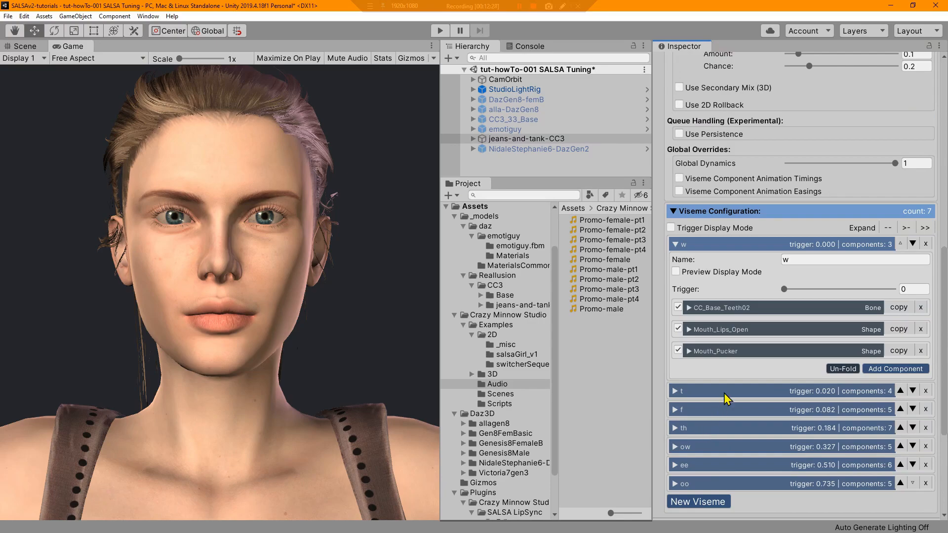
click(690, 351)
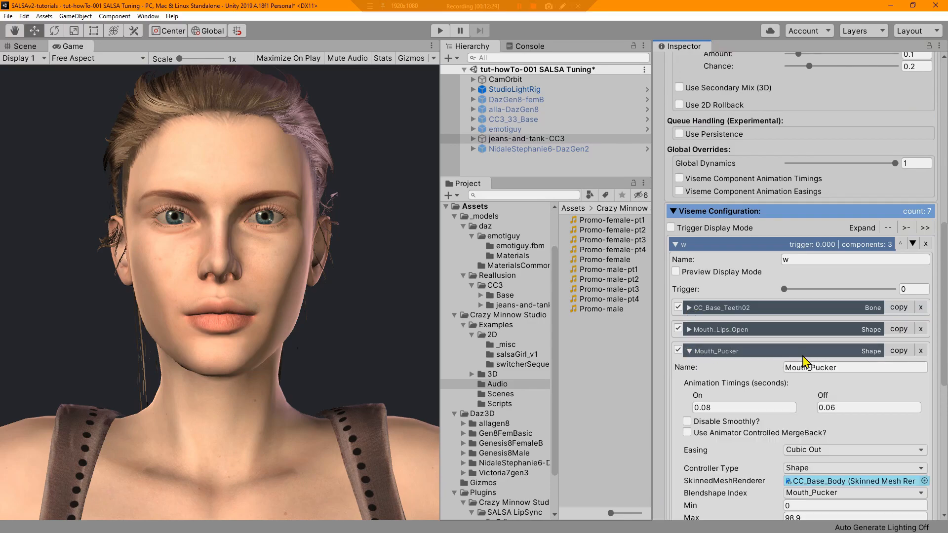
scroll(806, 363, down, 4)
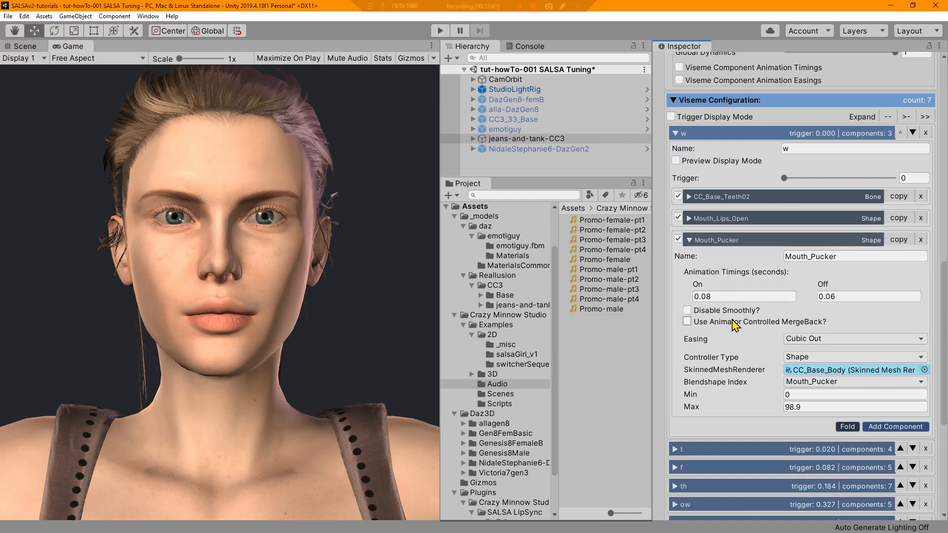
click(691, 241)
Set the Update Delay back to 0.08 and turn on the Viseme Component Animation Timings override.
scroll(738, 269, up, 10)
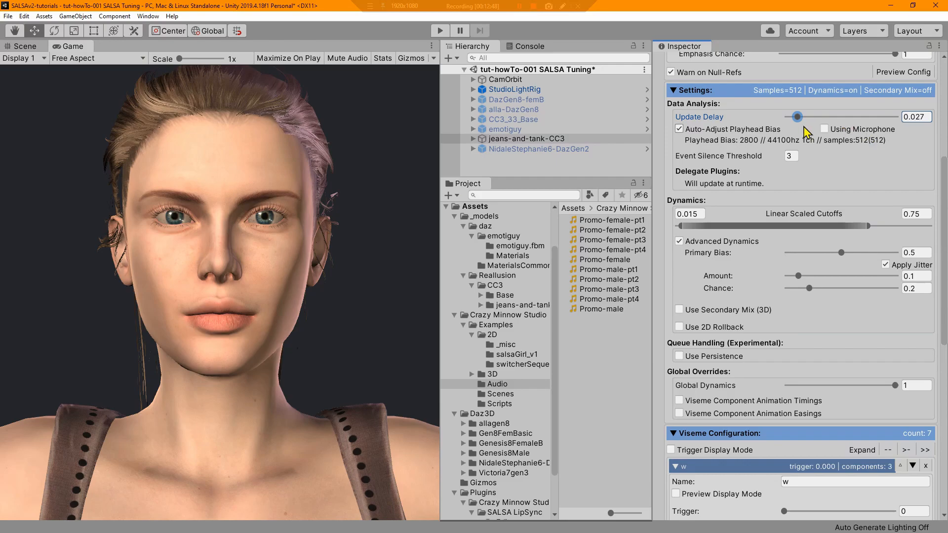
click(734, 401)
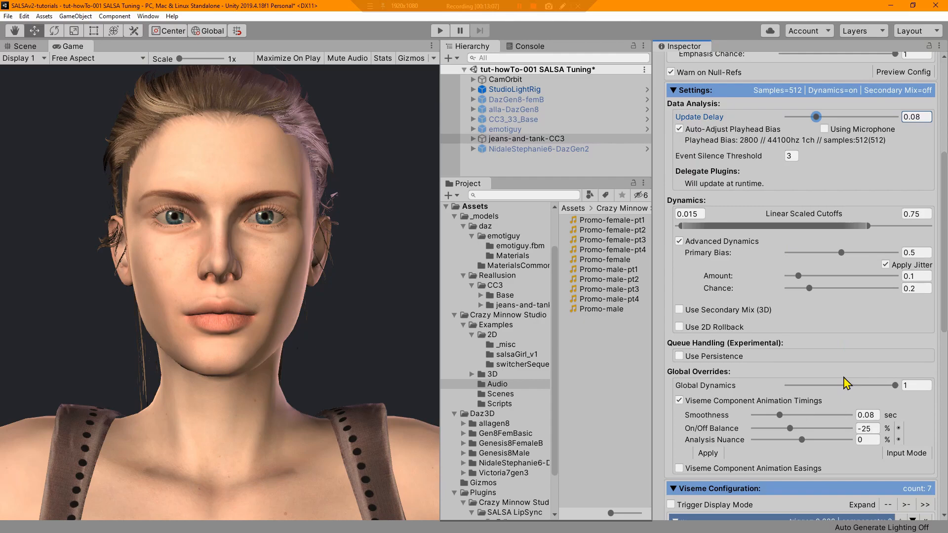
Inspect the w viseme's Mouth_Pucker component with the global timings override active and fold it again.
scroll(848, 384, down, 10)
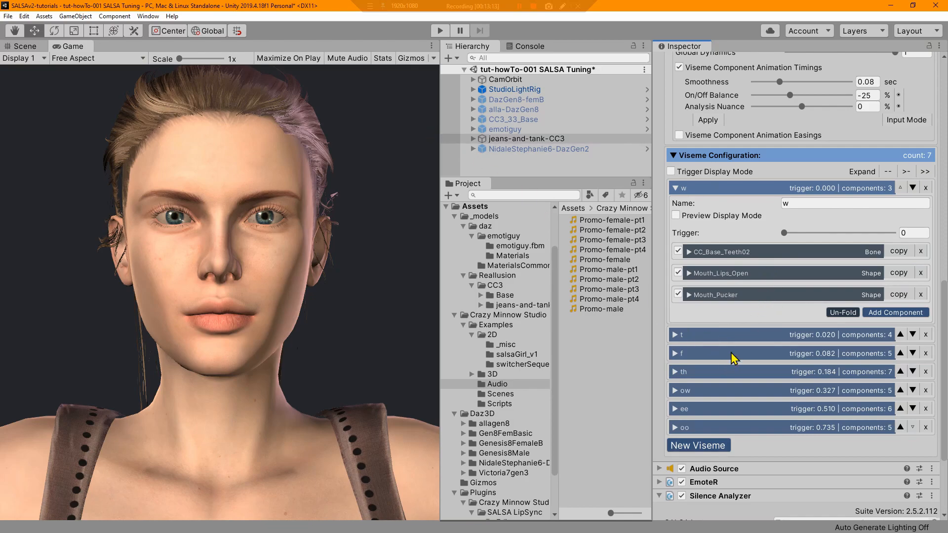
click(690, 295)
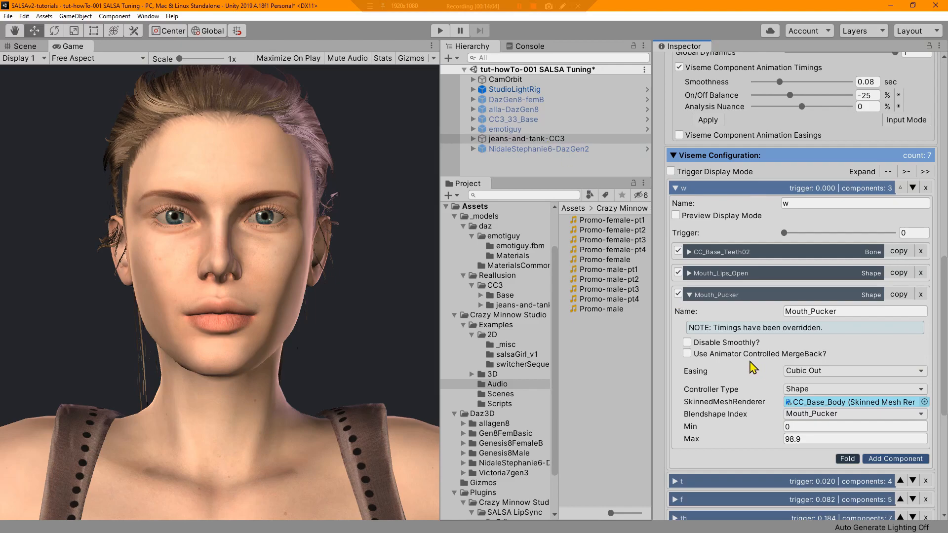
click(690, 296)
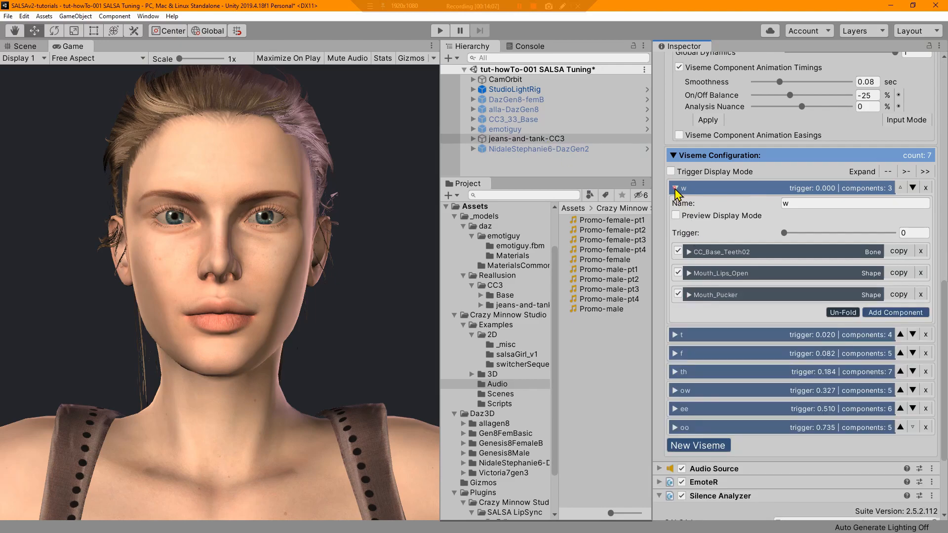
Fold the w viseme, then enter Play mode and start the character's audio playback.
click(675, 188)
click(441, 30)
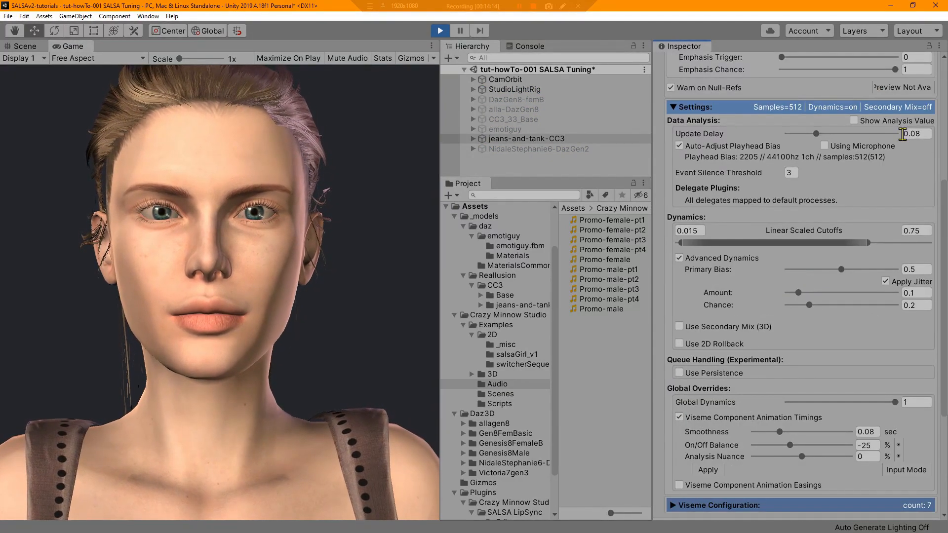
scroll(869, 198, up, 5)
click(920, 122)
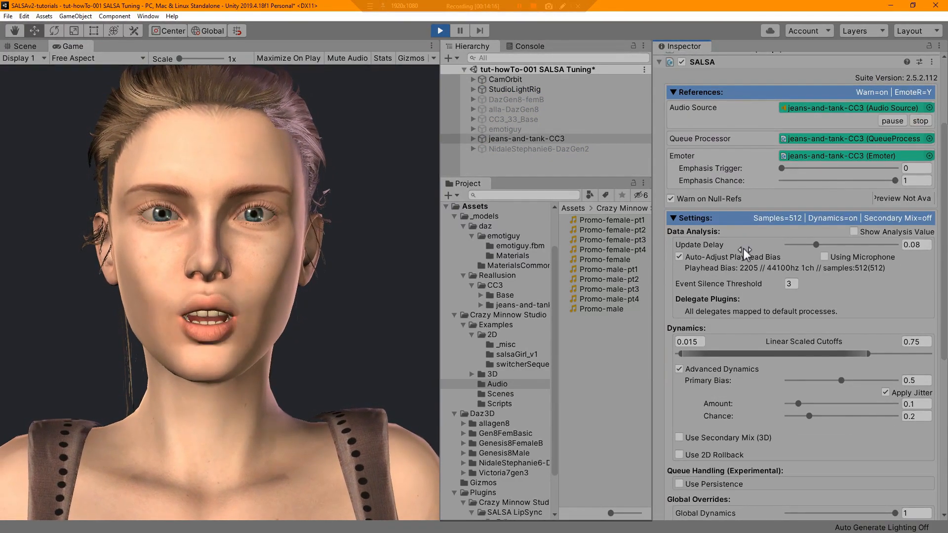
Raise the global timing Smoothness to 0.107 and on to 0.121 sec, and set Analysis Nuance to -16.8%.
scroll(743, 248, down, 5)
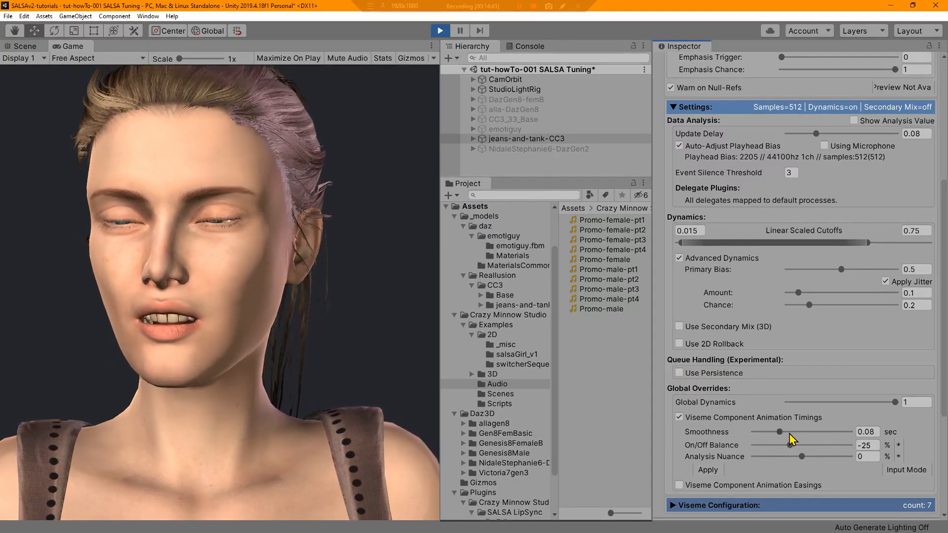
drag(785, 432, 791, 433)
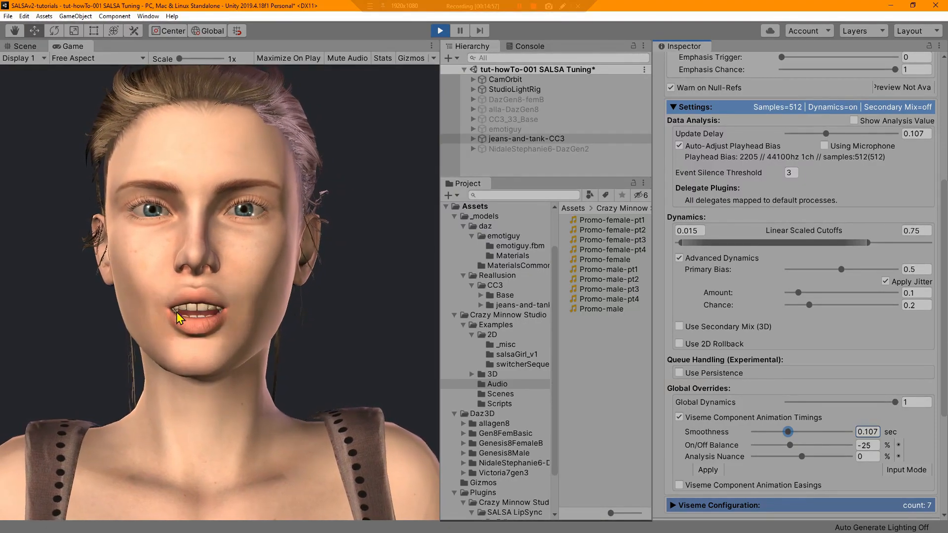
mouse_move(788, 431)
mouse_down()
mouse_move(803, 431)
mouse_move(794, 433)
mouse_up()
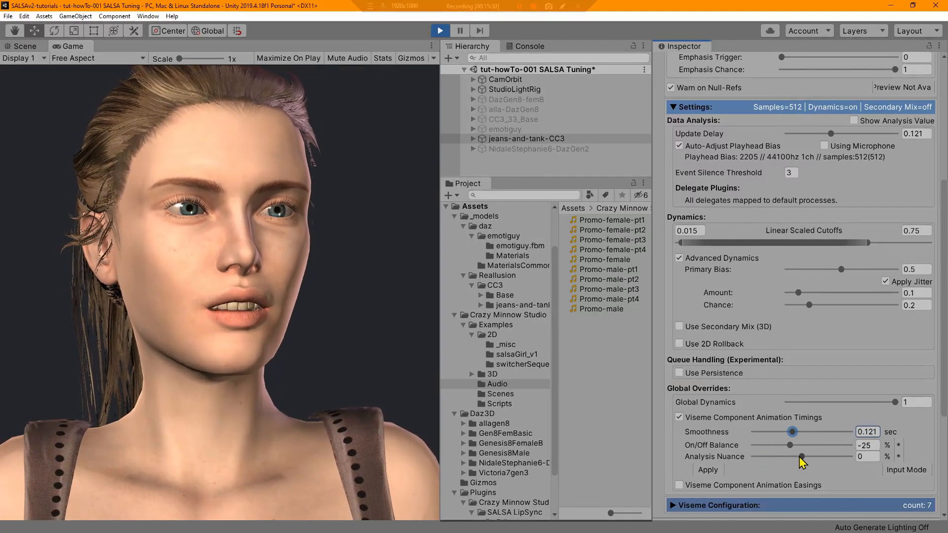
drag(802, 456, 785, 457)
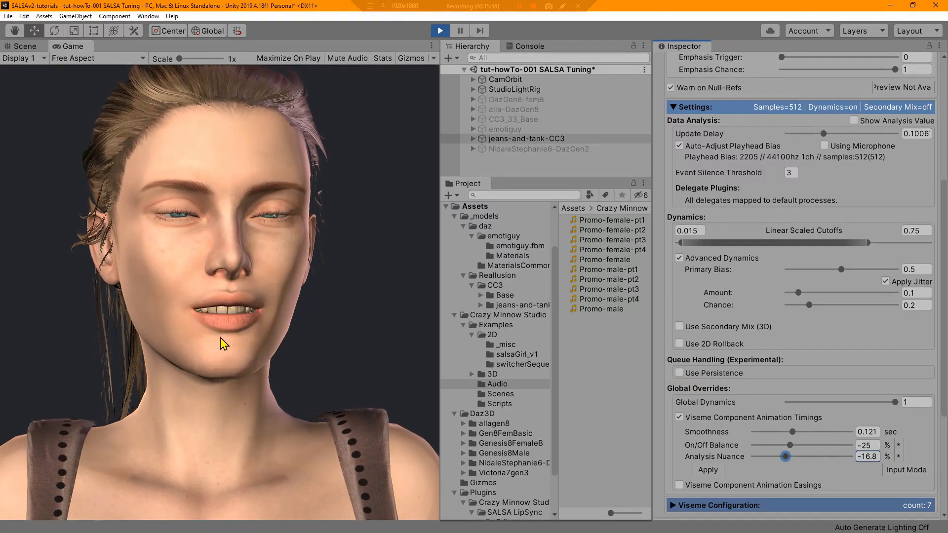
Test the On/Off Balance of the global timings override at 15%, -100% and 19% while the character speaks.
click(790, 445)
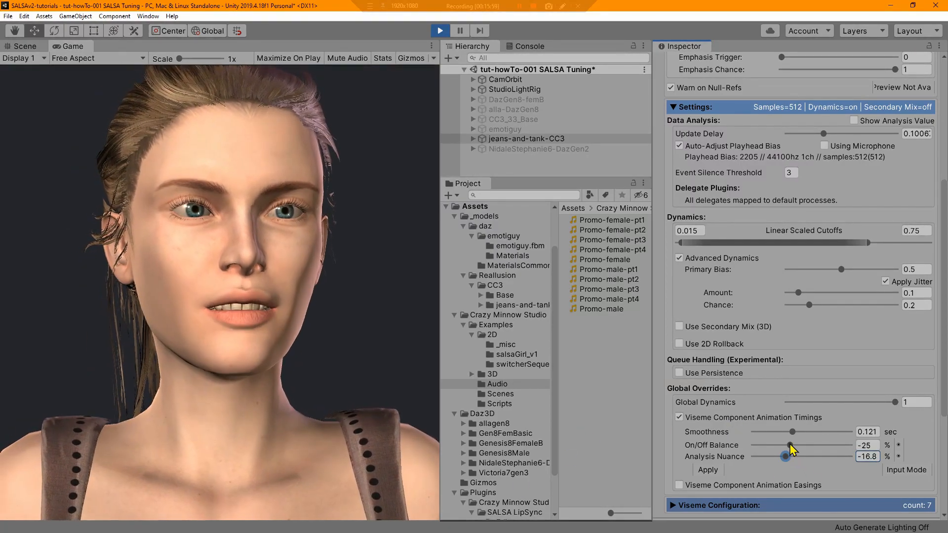
drag(791, 446, 809, 446)
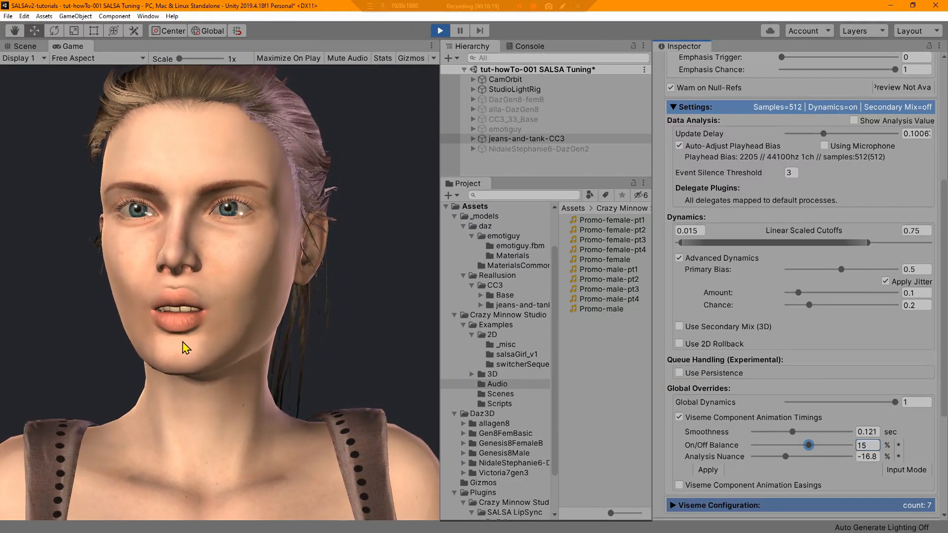
drag(809, 446, 750, 442)
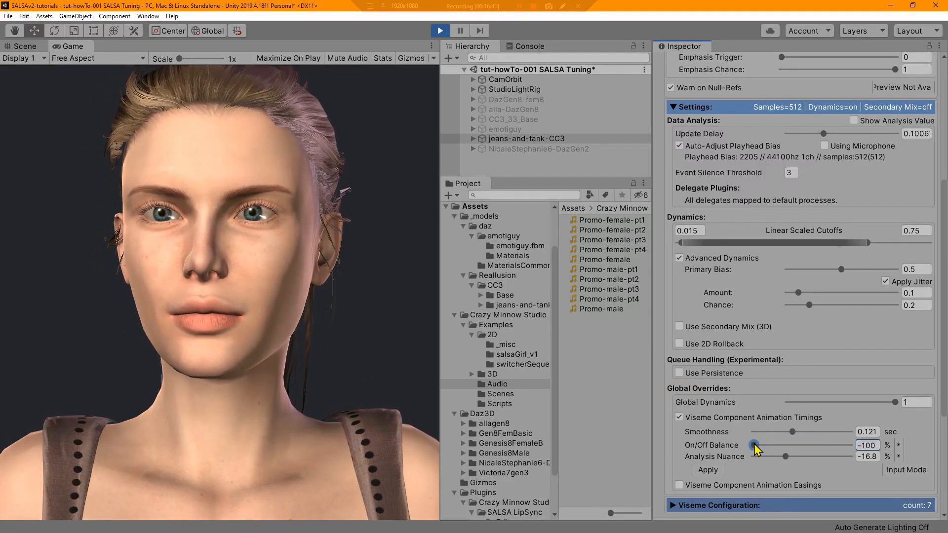
drag(754, 444, 811, 445)
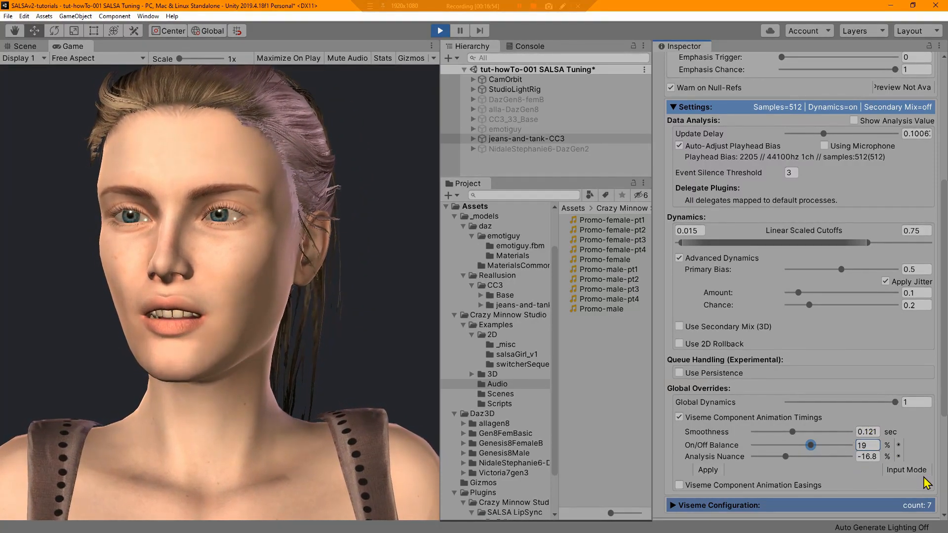
Show the global timings as On and Off seconds, return to the sliders, and set the On/Off Balance to 7%.
click(907, 470)
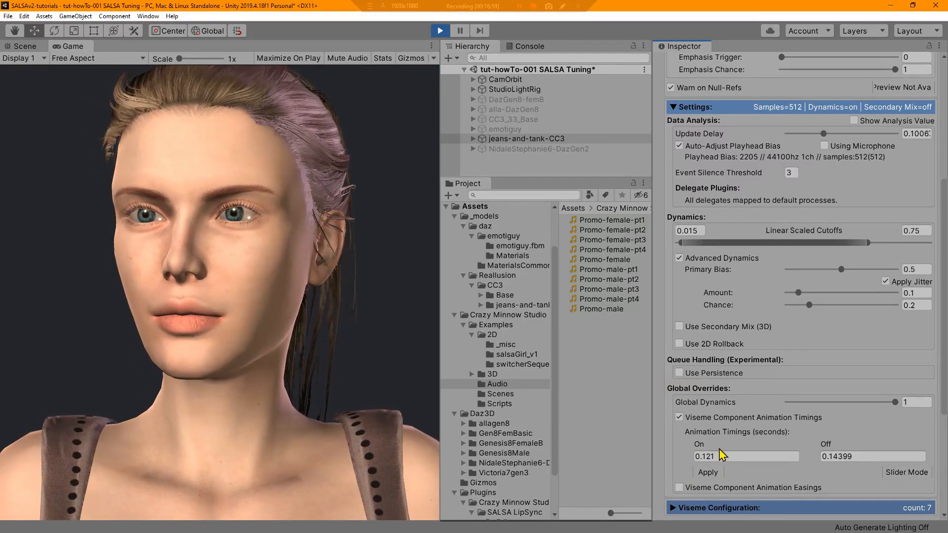
click(912, 476)
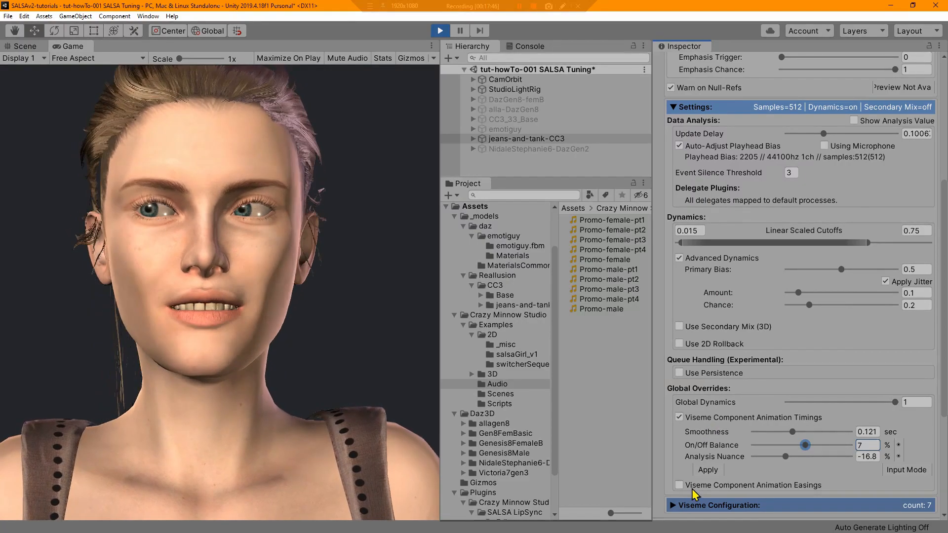
Expand the Viseme Configuration and turn on Trigger Display Mode to watch the visemes fire.
scroll(692, 498, down, 4)
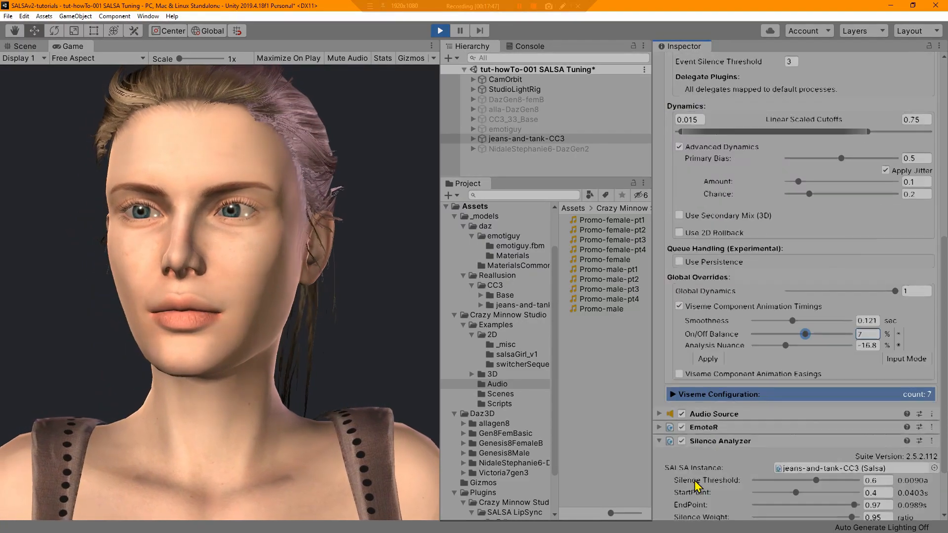
click(673, 394)
click(671, 410)
scroll(751, 336, down, 8)
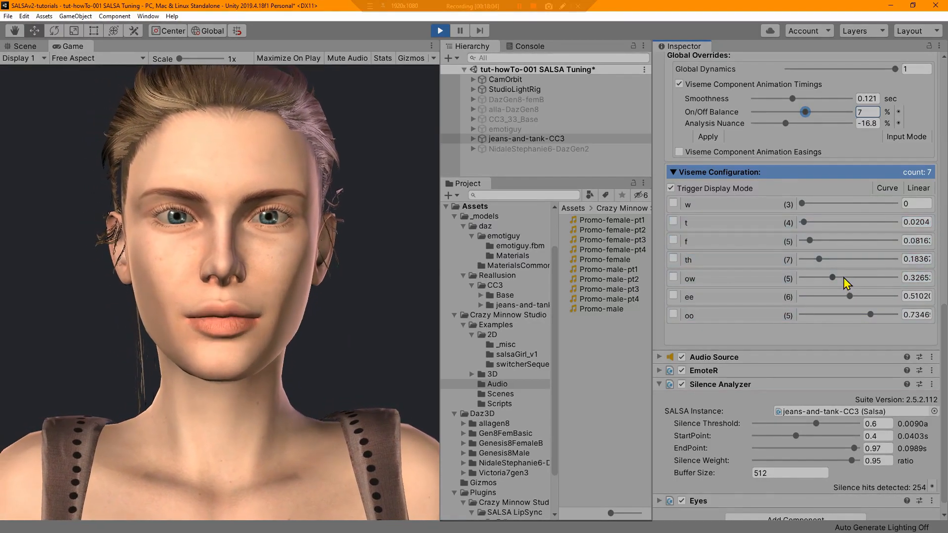
Turn off Apply Jitter in Advanced Dynamics and test the Primary Bias at 1 and at 0.
scroll(849, 342, up, 8)
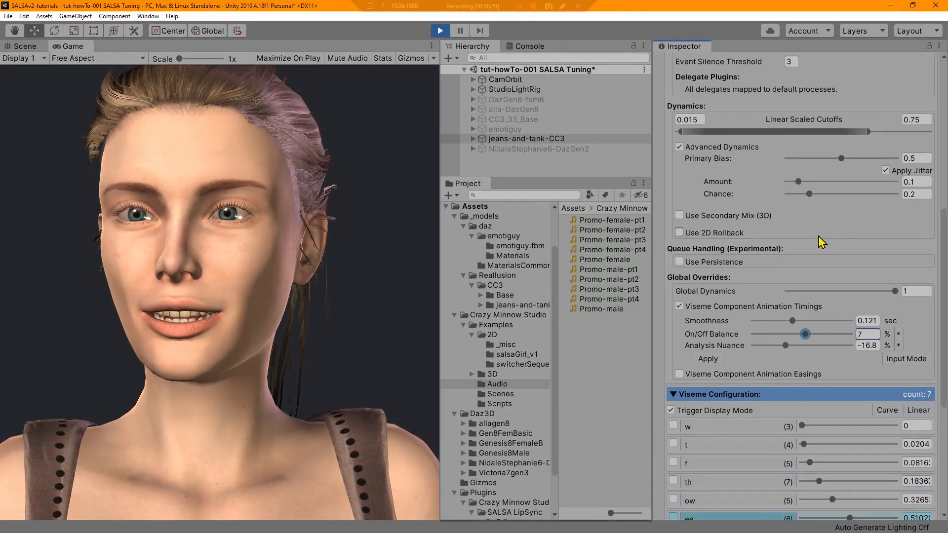
click(841, 159)
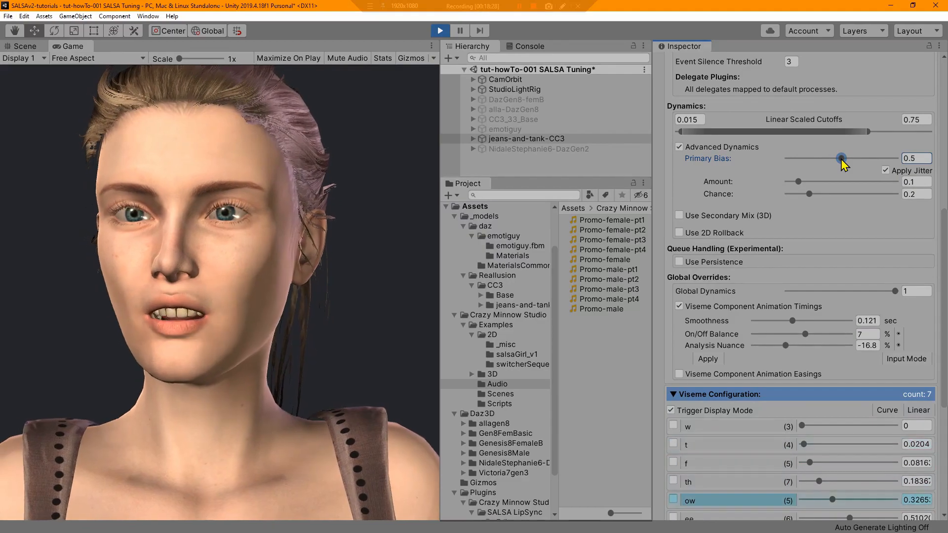
drag(842, 159, 931, 168)
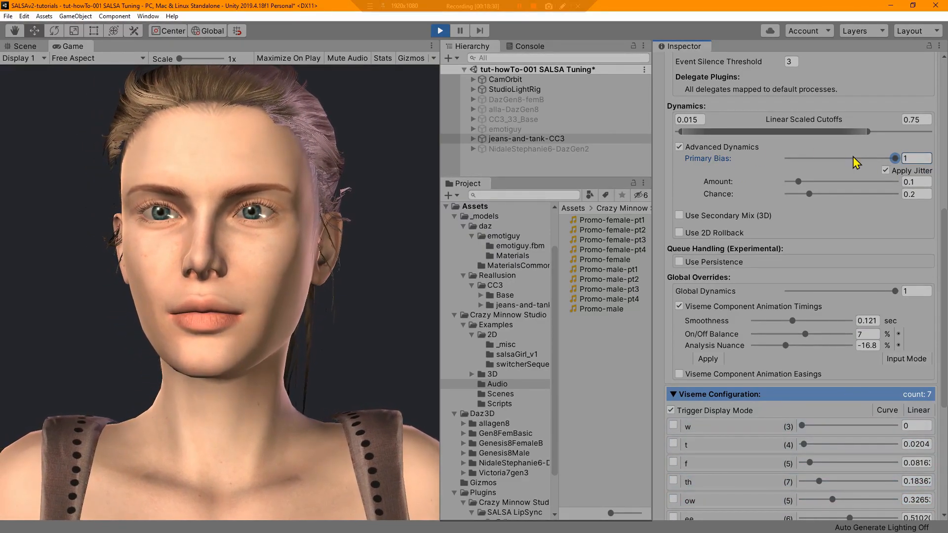
click(886, 171)
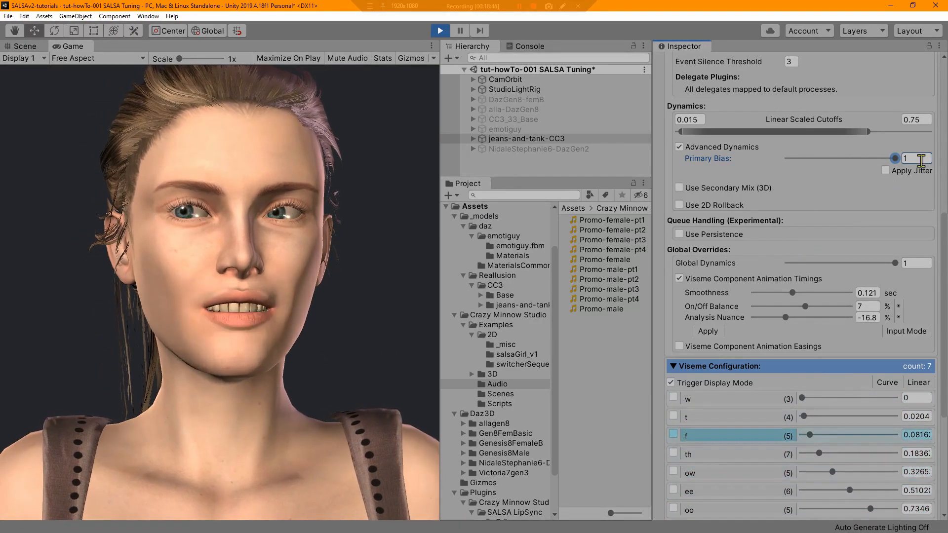
drag(895, 158, 763, 163)
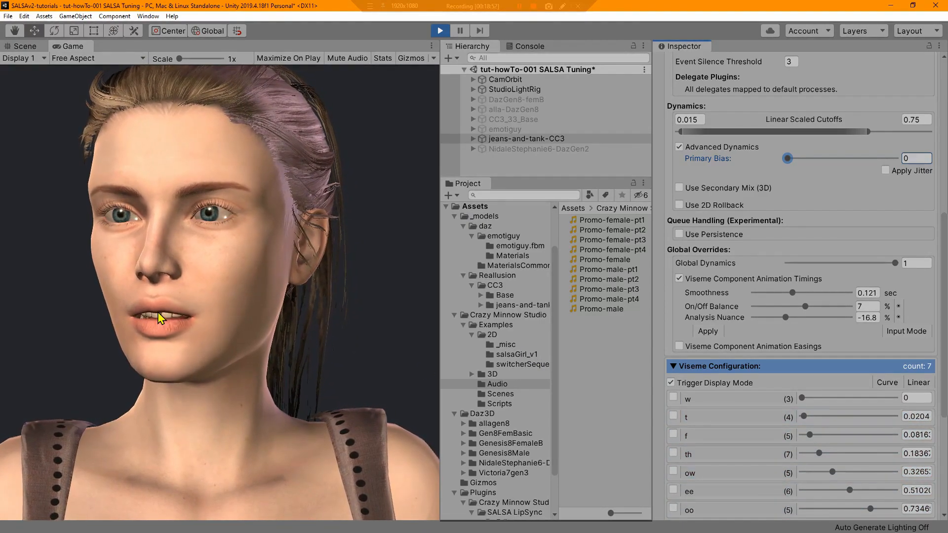
Collapse the Viseme Configuration and set the Primary Bias to 0.51.
click(673, 367)
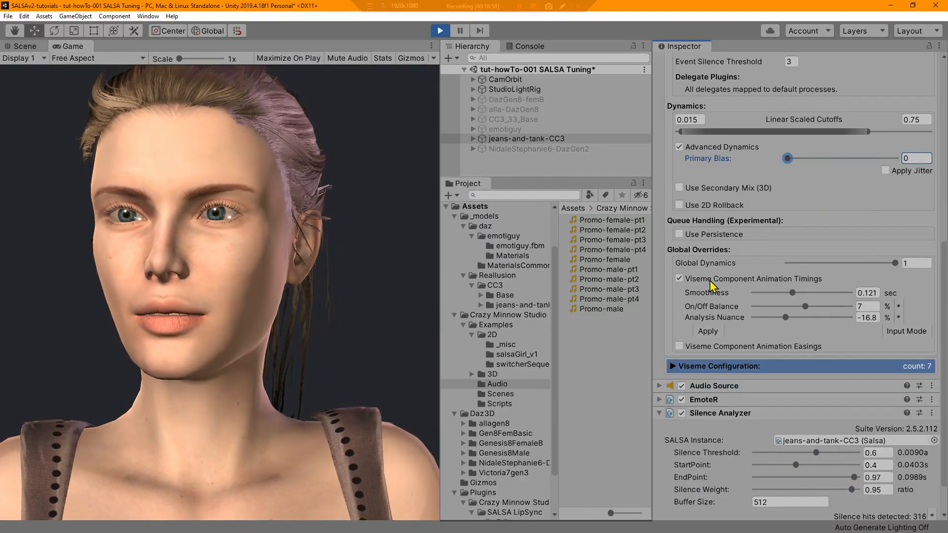
scroll(727, 296, up, 2)
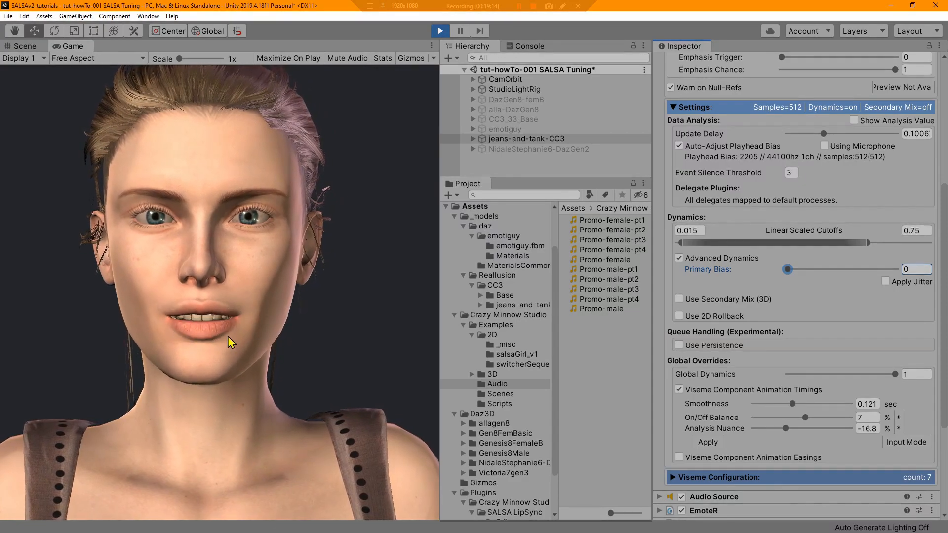
drag(788, 270, 844, 268)
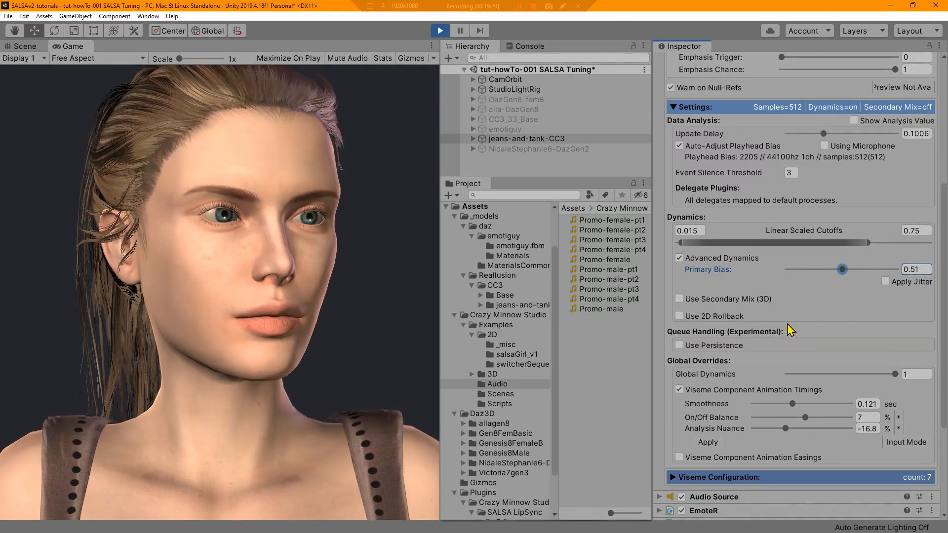
Disable the Silence Analyzer and try Analysis Nuance at 24.5% before setting it to -5.8%.
scroll(788, 324, down, 3)
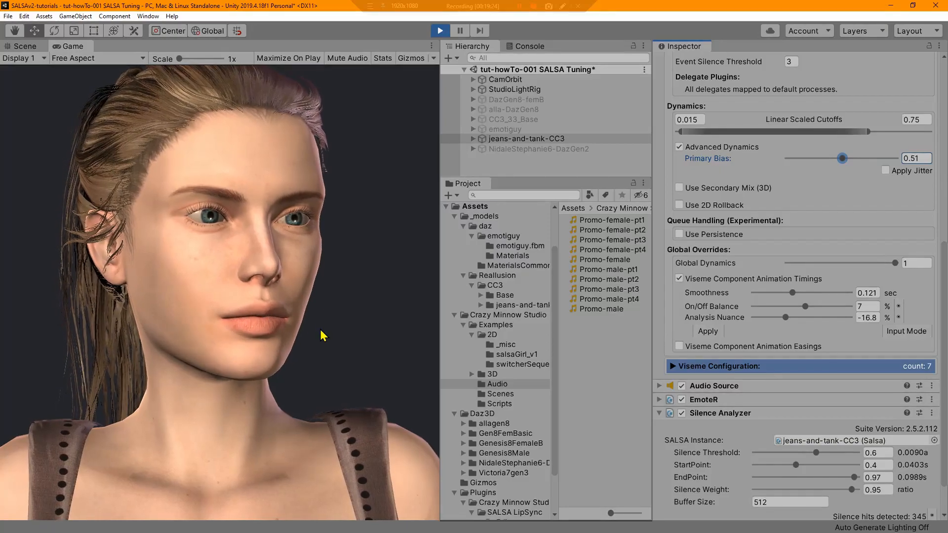
scroll(748, 382, up, 2)
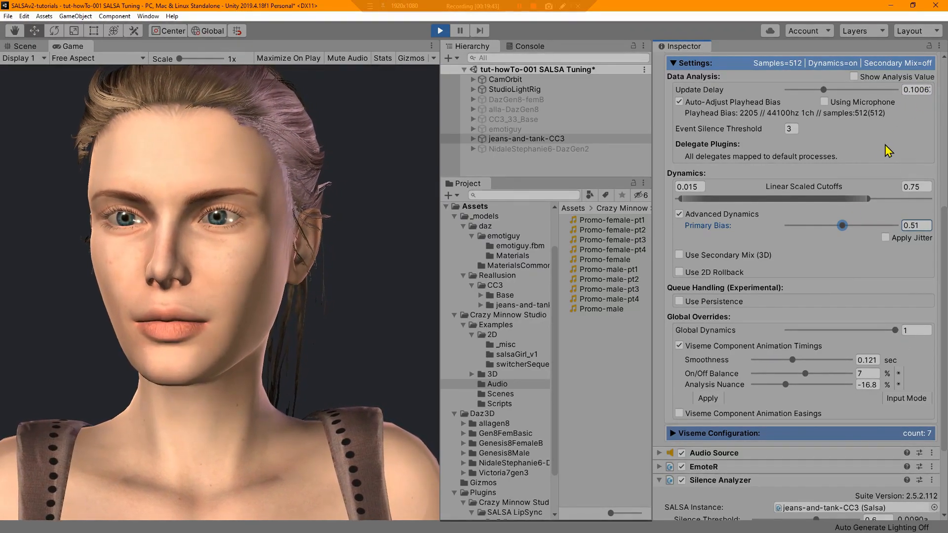
drag(787, 387, 827, 390)
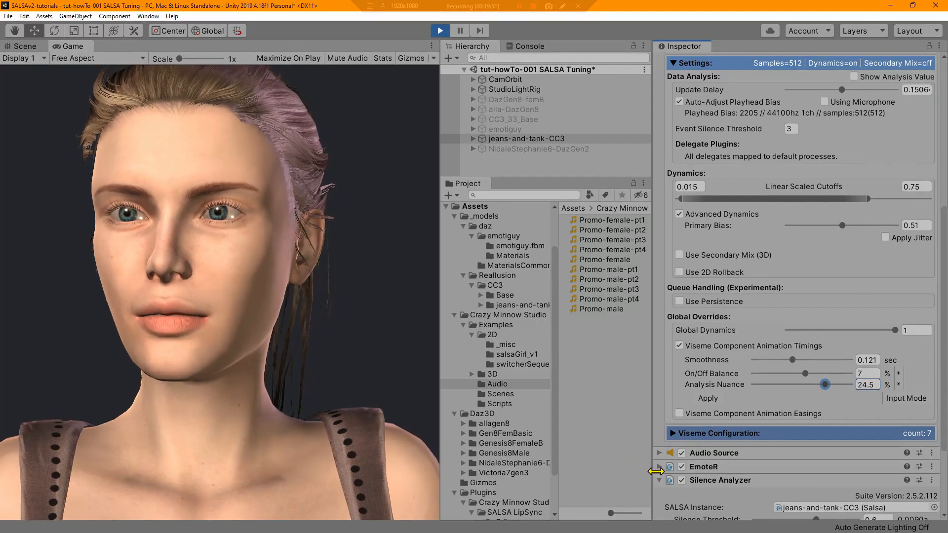
click(682, 481)
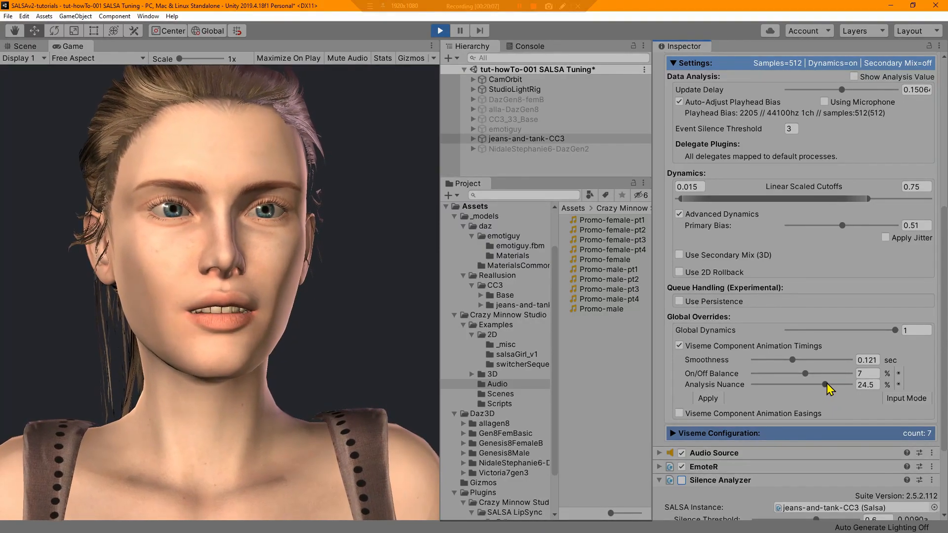
drag(825, 386, 797, 392)
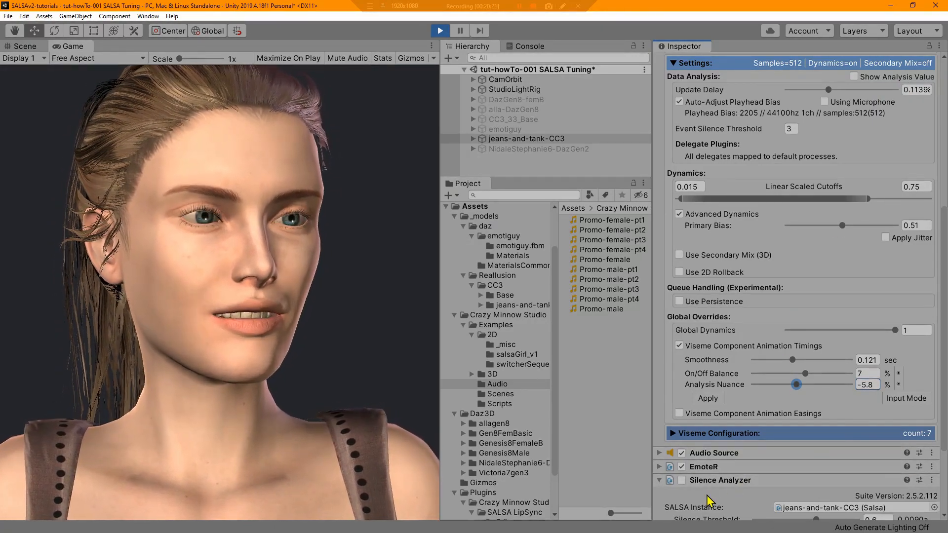
Lower the character's Audio Source volume to 0.037 and fold the component again.
scroll(707, 494, down, 3)
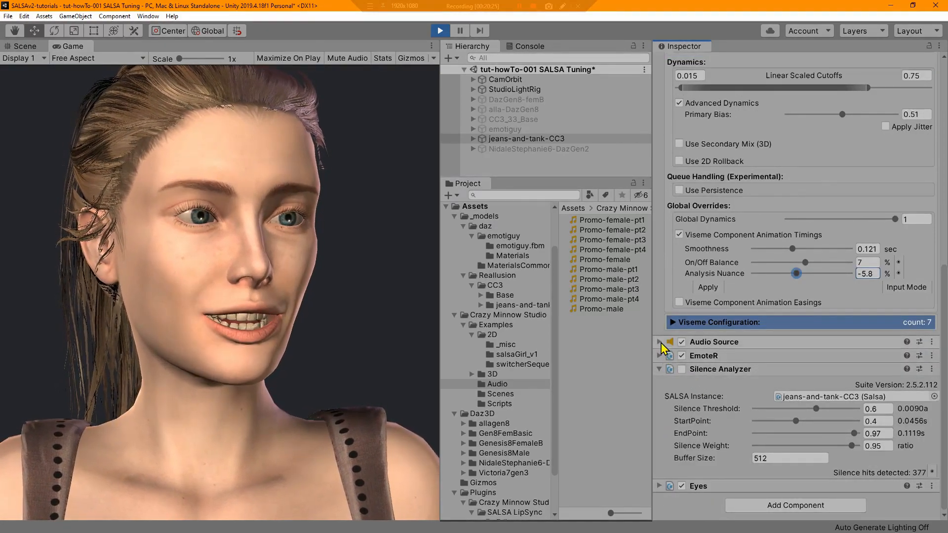
click(765, 342)
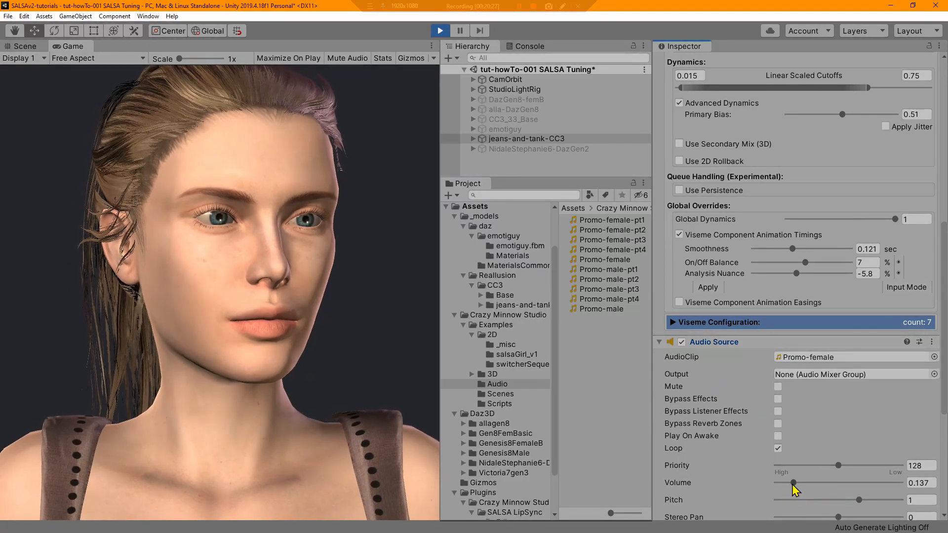
drag(786, 483, 780, 484)
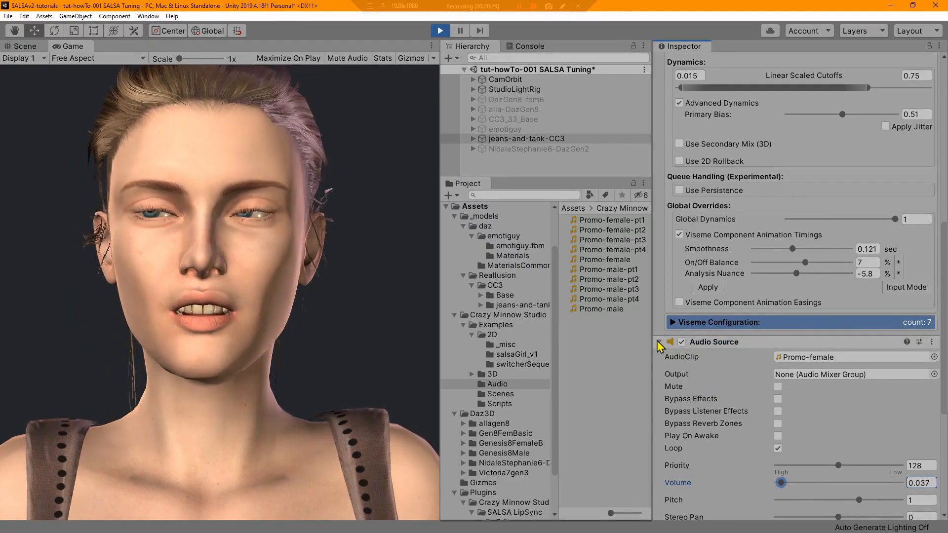
click(660, 341)
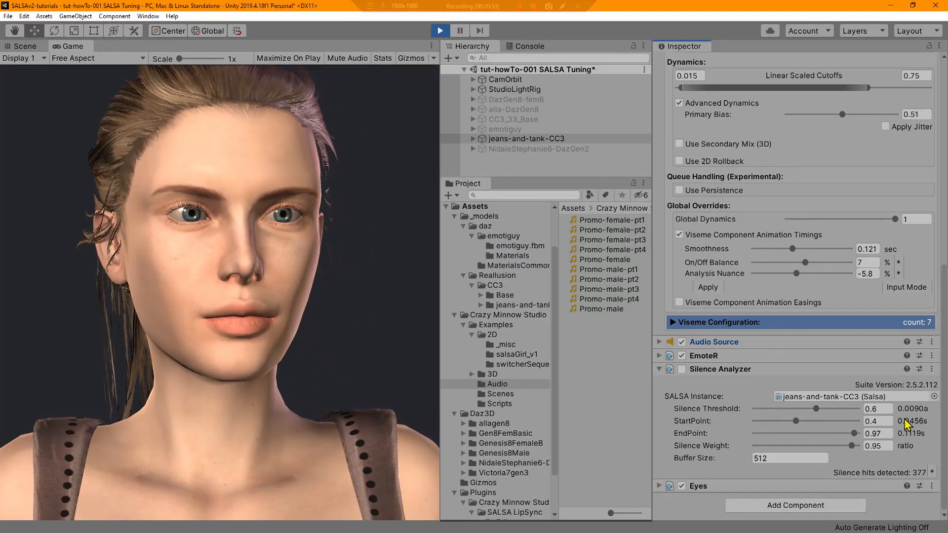
scroll(810, 261, up, 3)
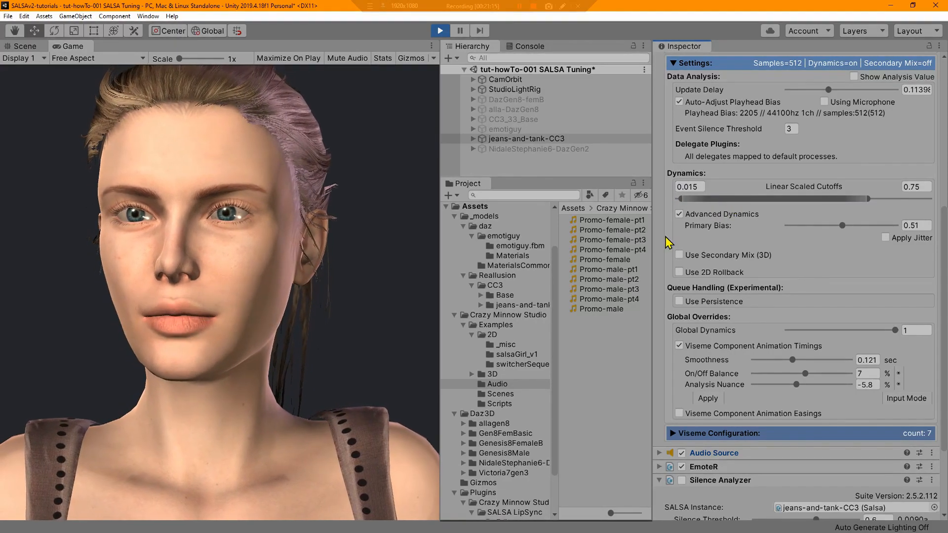
scroll(761, 371, down, 5)
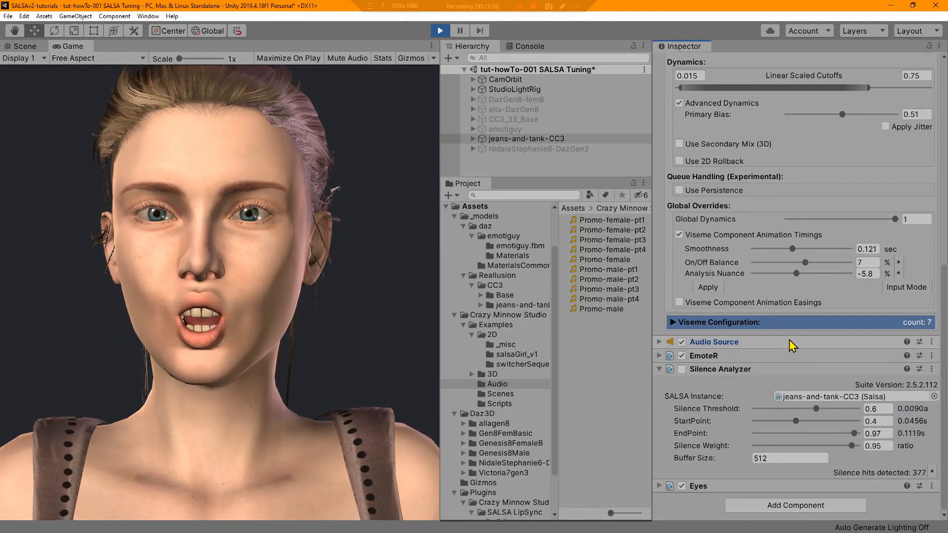
scroll(790, 333, up, 10)
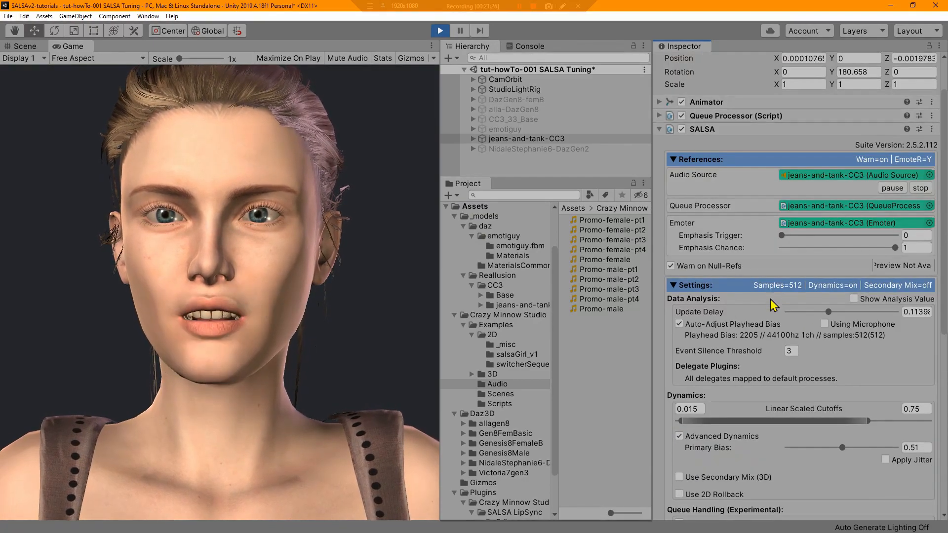
scroll(773, 305, down, 7)
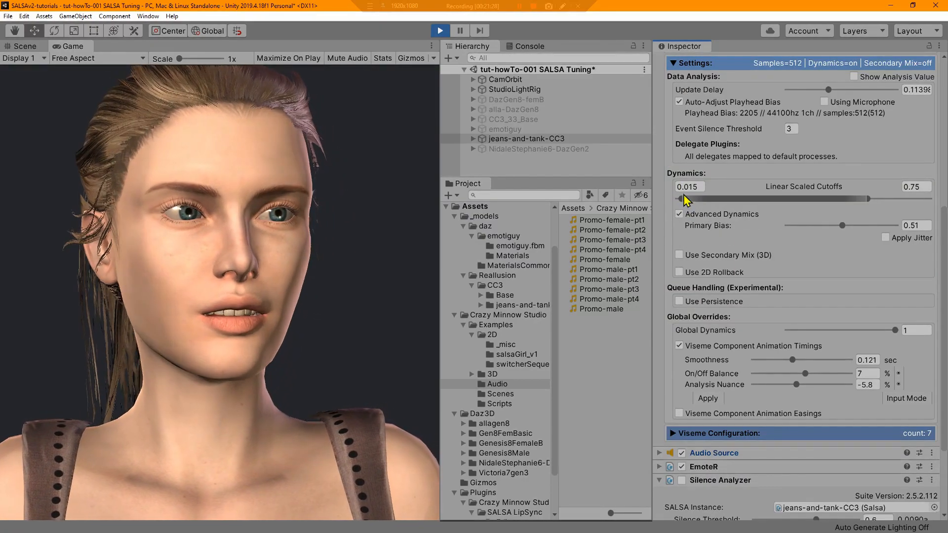
Raise the Silence Analyzer's Silence Threshold to 0.879 while it is disabled.
scroll(805, 291, down, 3)
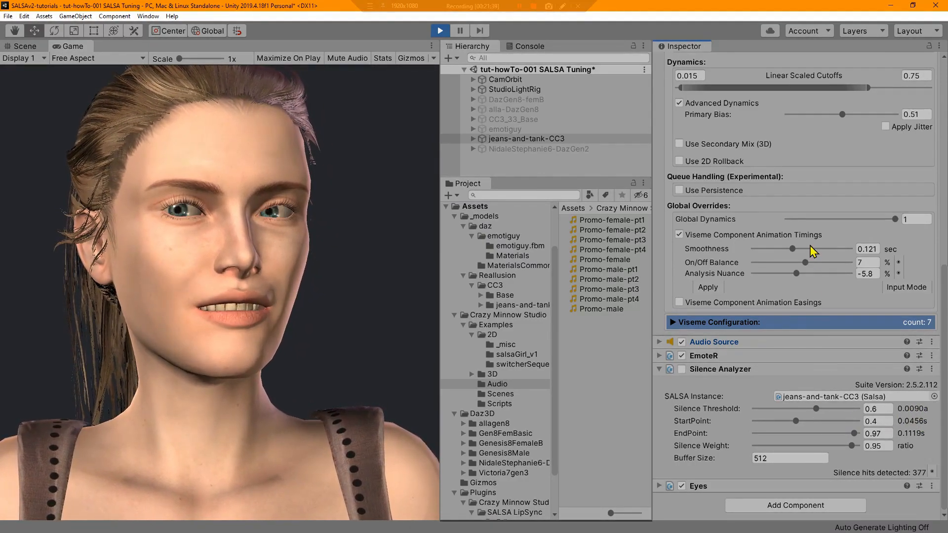
scroll(850, 163, up, 5)
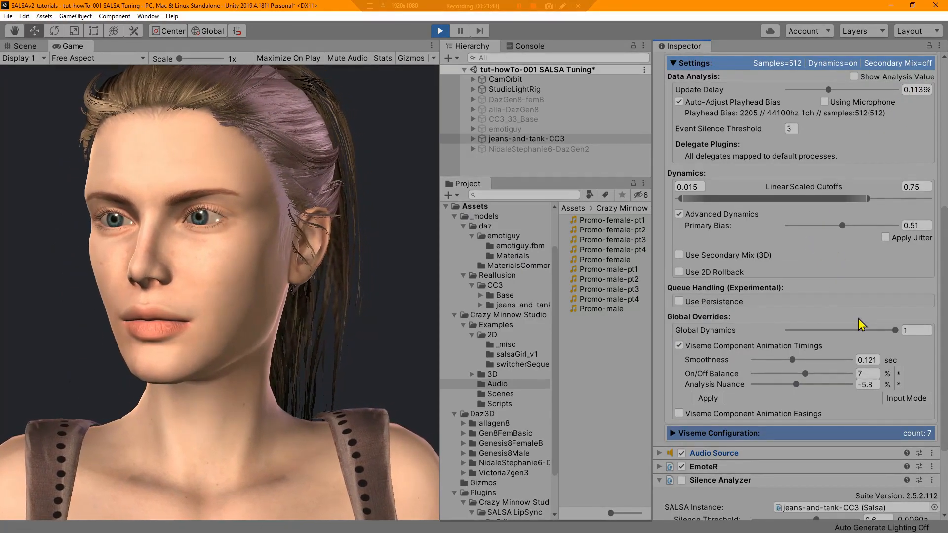
scroll(858, 320, down, 5)
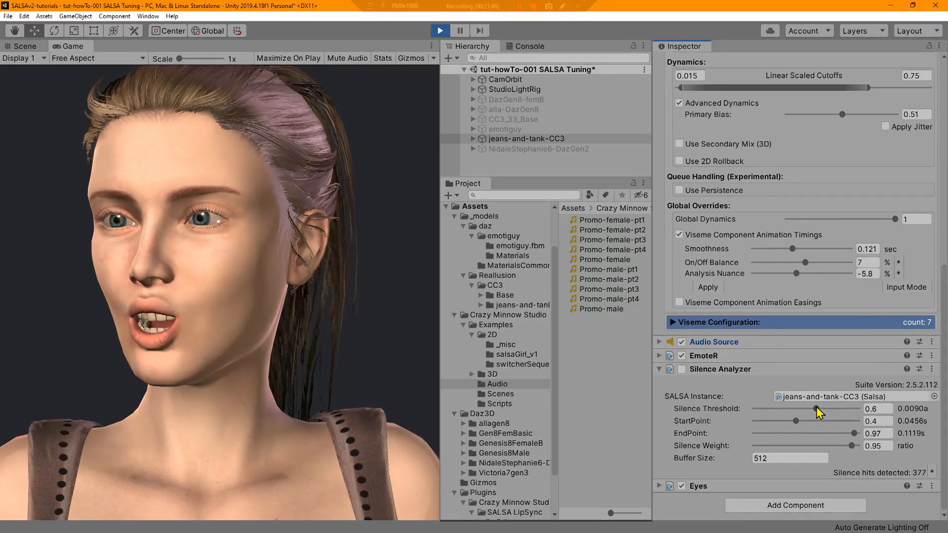
drag(818, 410, 845, 409)
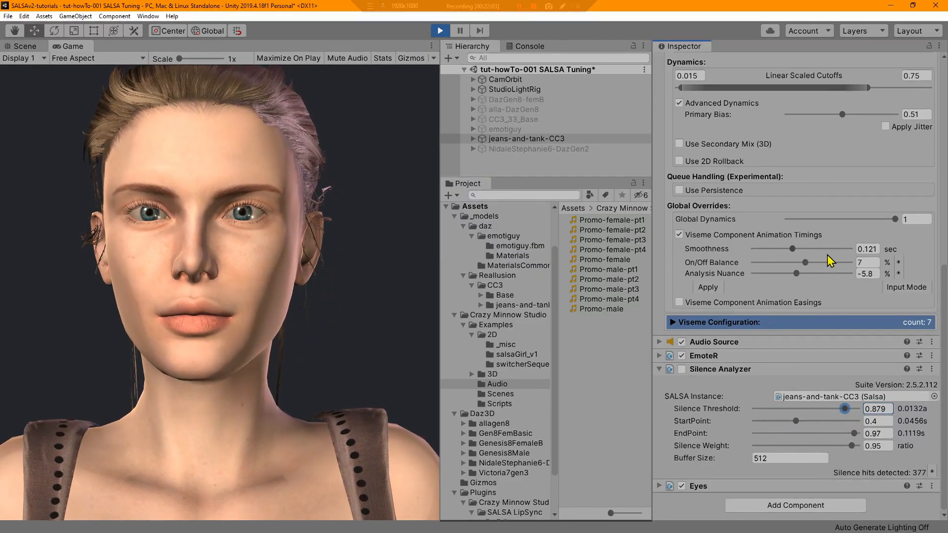
Lower the Silence Analyzer's EndPoint to 0.8.
scroll(830, 252, up, 4)
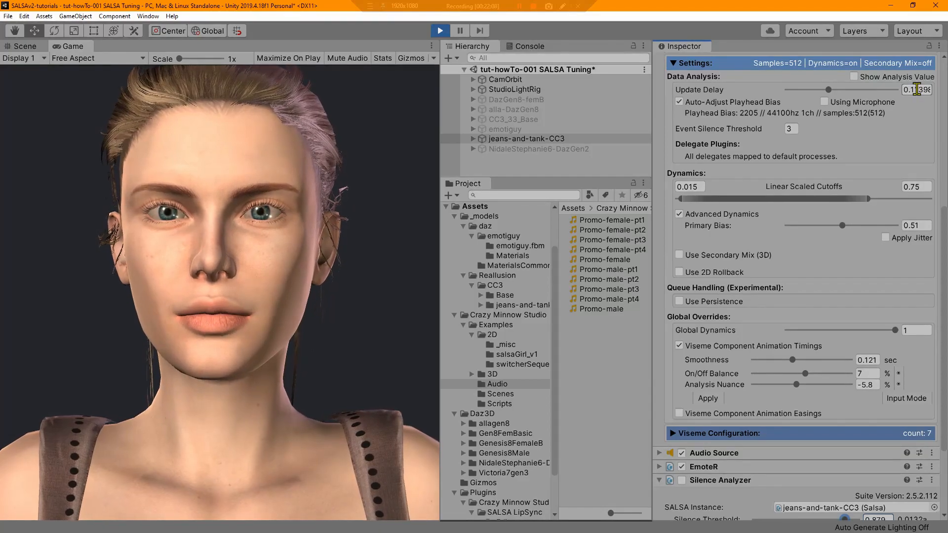
scroll(793, 416, down, 4)
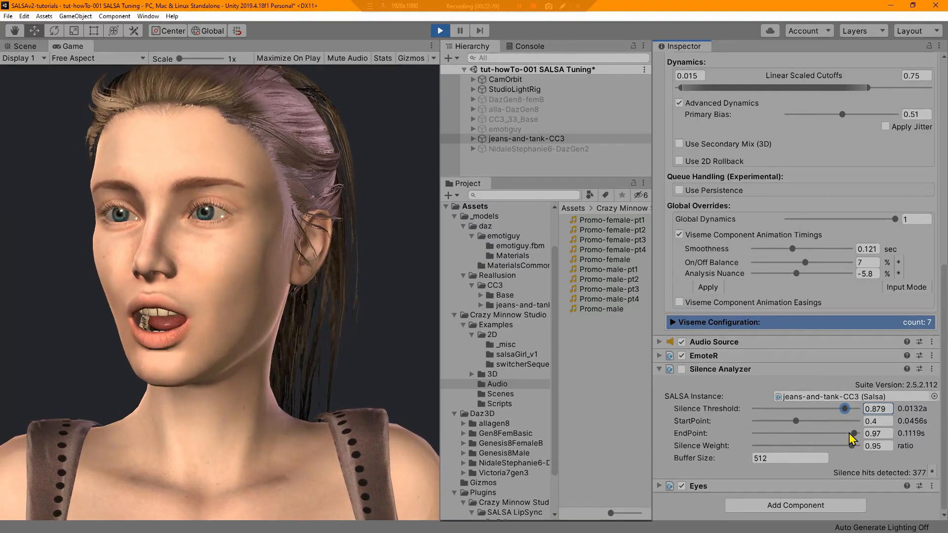
scroll(842, 239, up, 5)
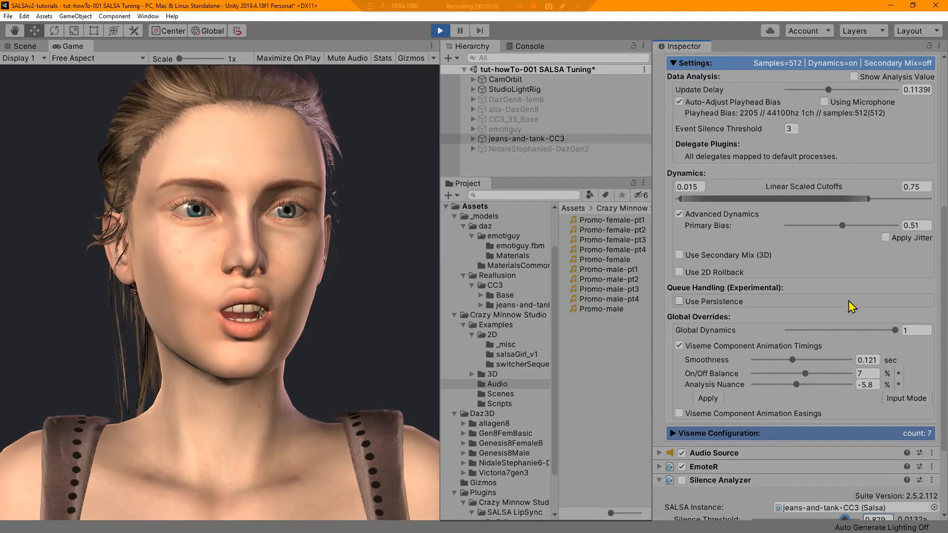
scroll(850, 384, down, 5)
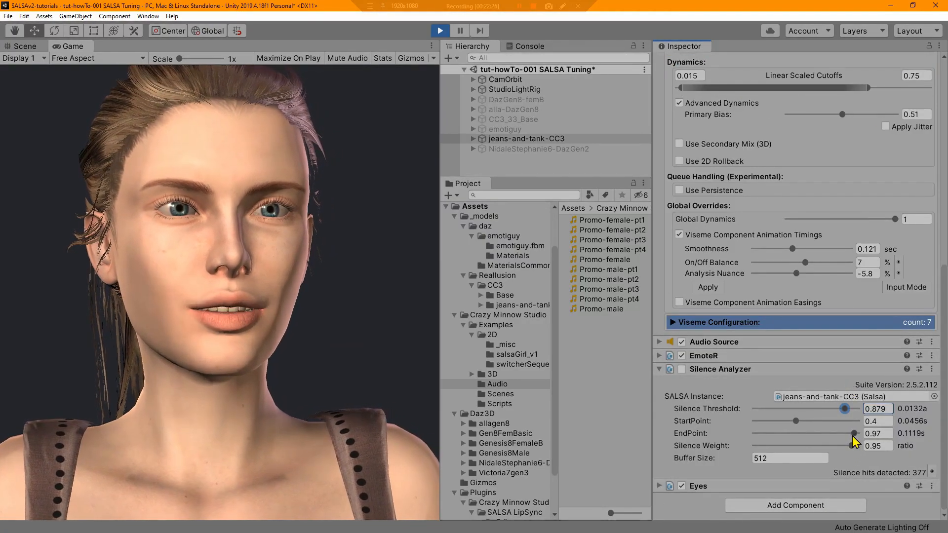
drag(854, 434, 838, 435)
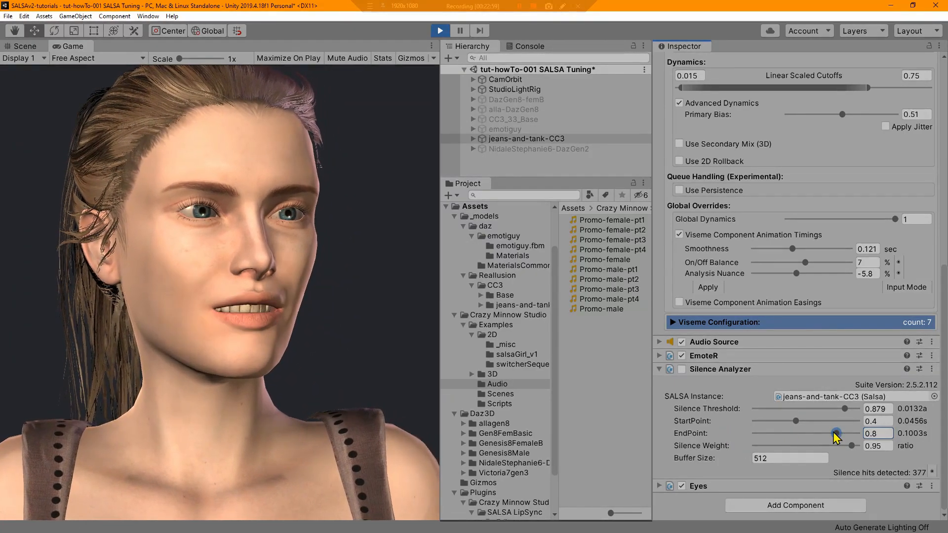
Enable the Silence Analyzer again and reset its count of detected silence hits.
scroll(837, 259, up, 5)
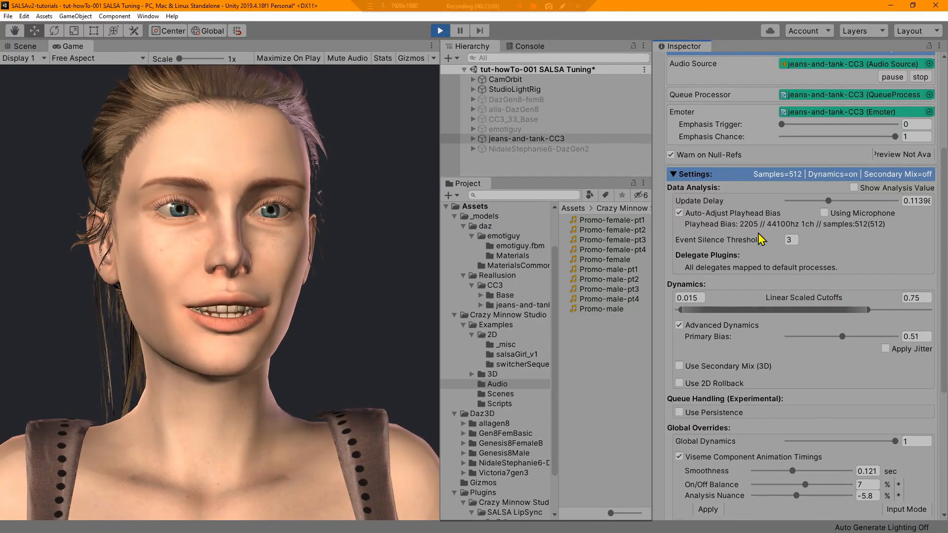
scroll(793, 402, down, 5)
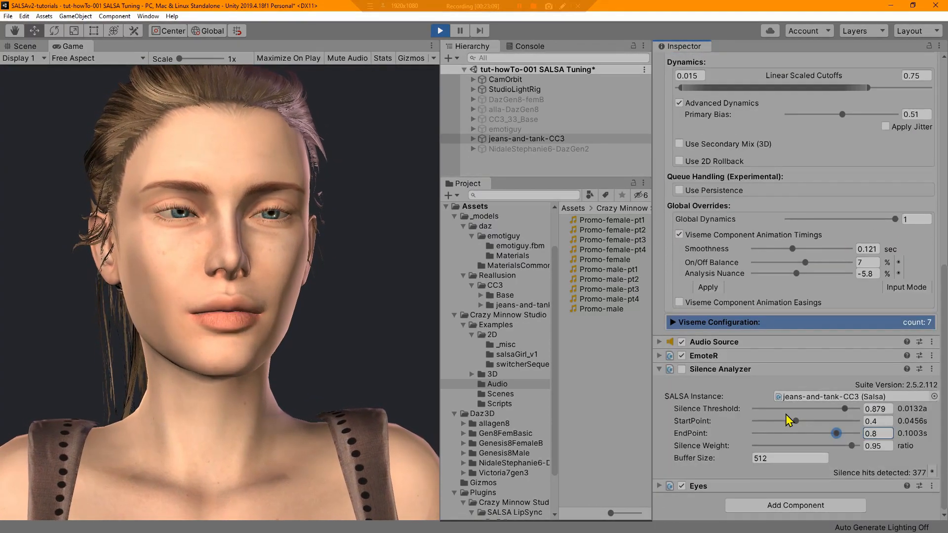
click(682, 370)
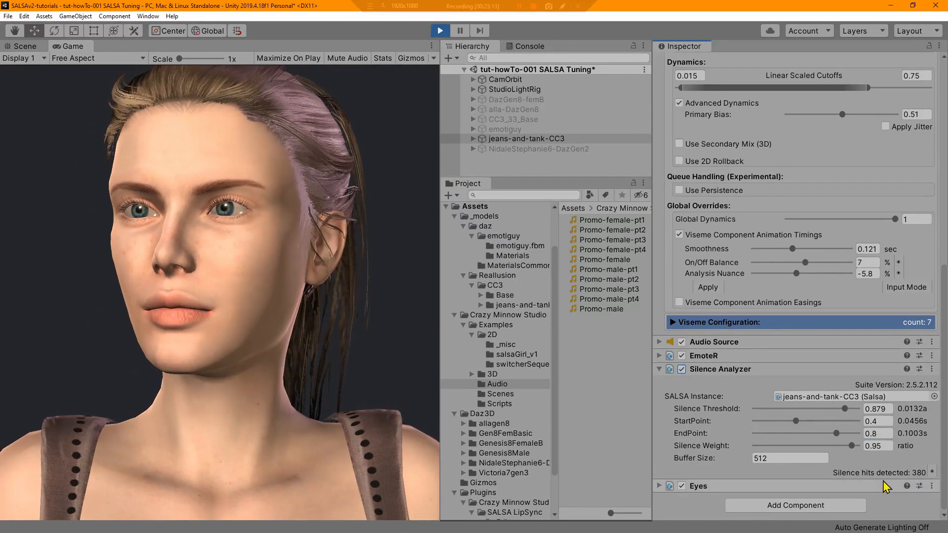
click(933, 472)
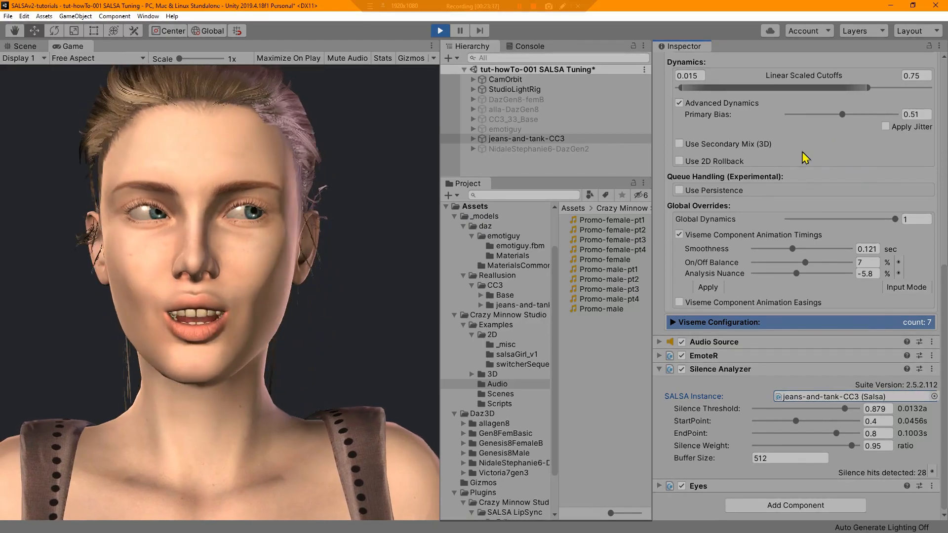
Set the Analysis Nuance of the global viseme component animation timings to -12.3%.
scroll(839, 188, up, 4)
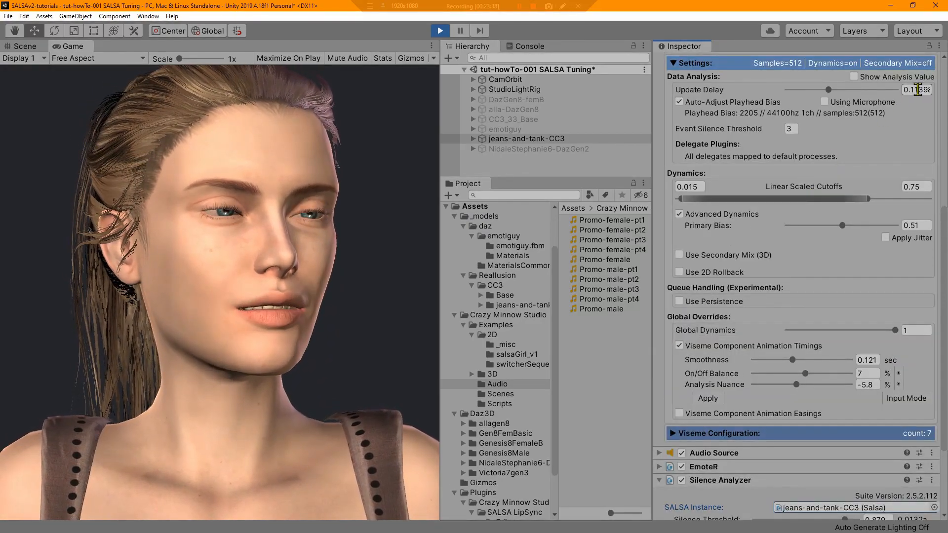
scroll(849, 270, down, 4)
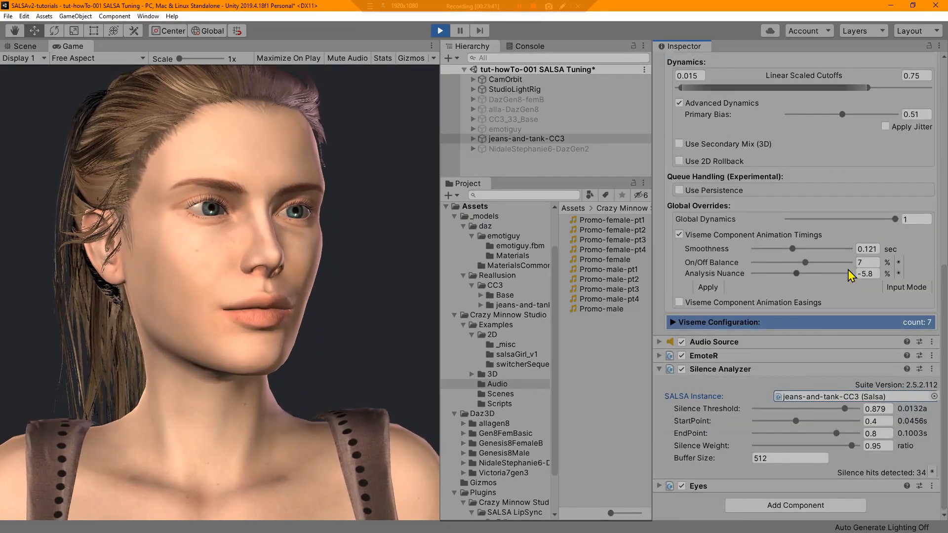
scroll(849, 270, up, 4)
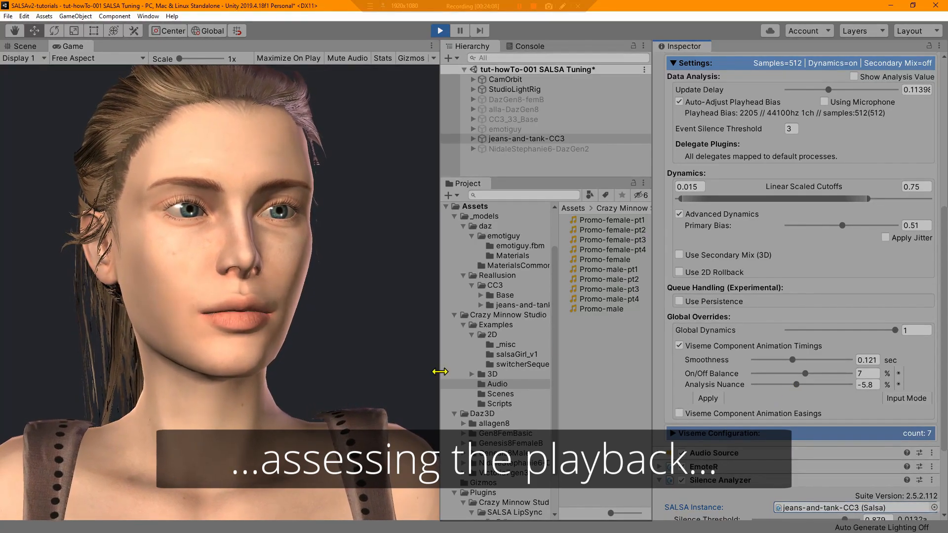
drag(798, 385, 793, 386)
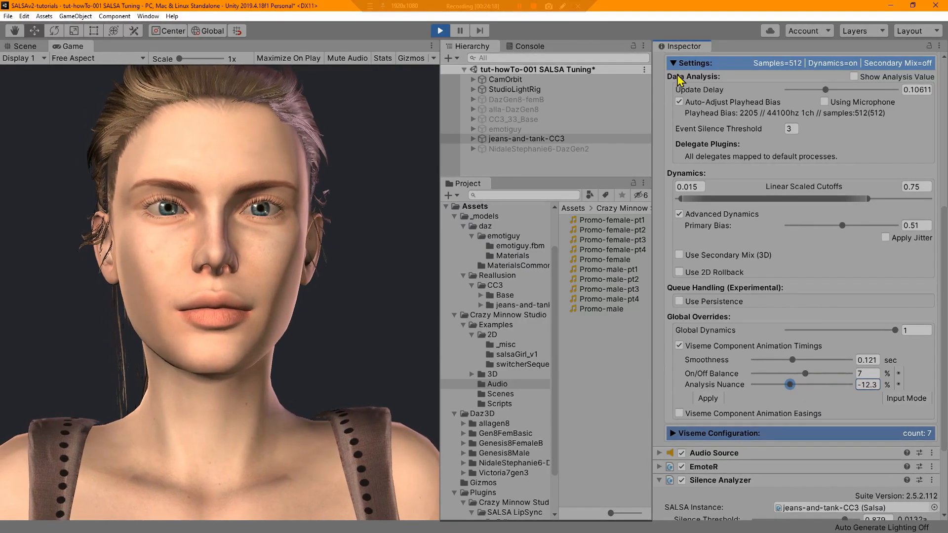
Copy the tuned SALSA component during play mode, and exit play mode.
scroll(928, 127, up, 3)
scroll(929, 127, up, 3)
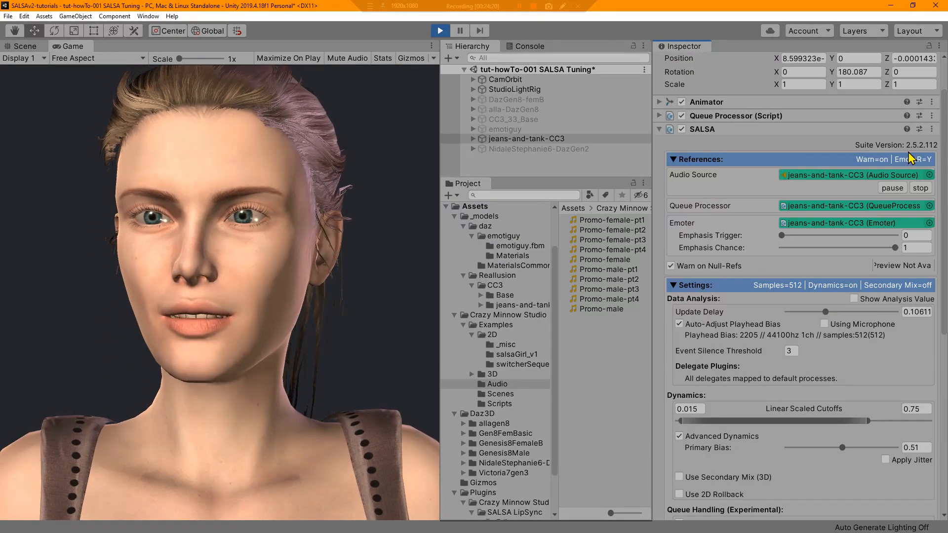
click(932, 129)
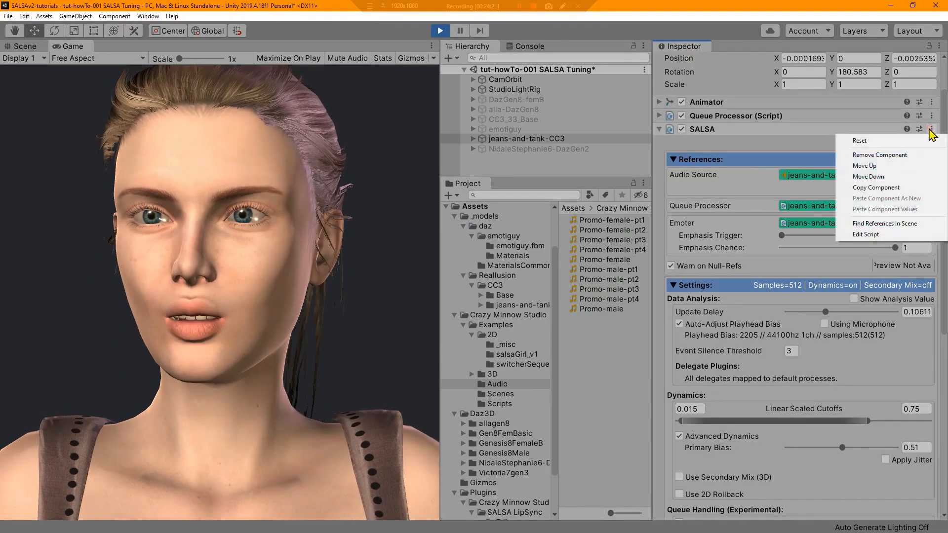
click(890, 189)
click(440, 31)
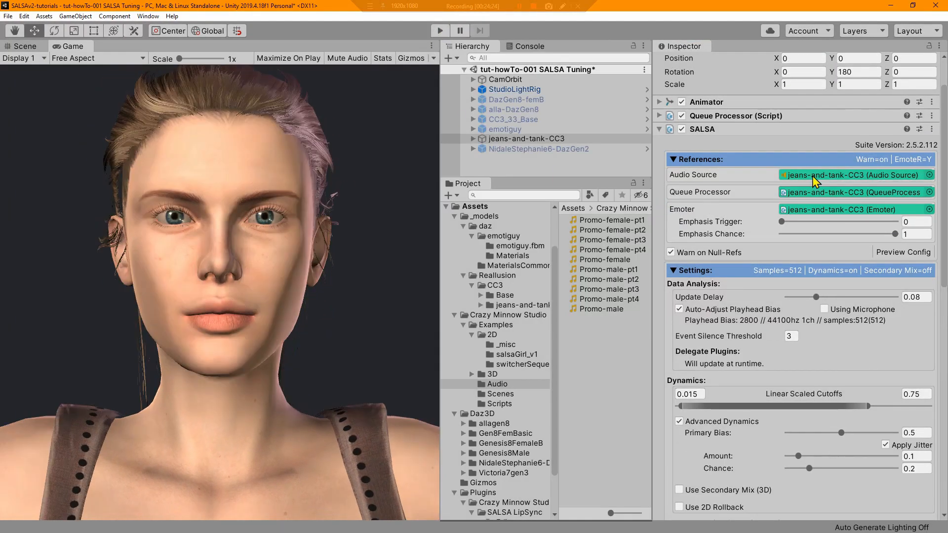
Paste the copied component values onto the character's SALSA component in edit mode.
click(932, 129)
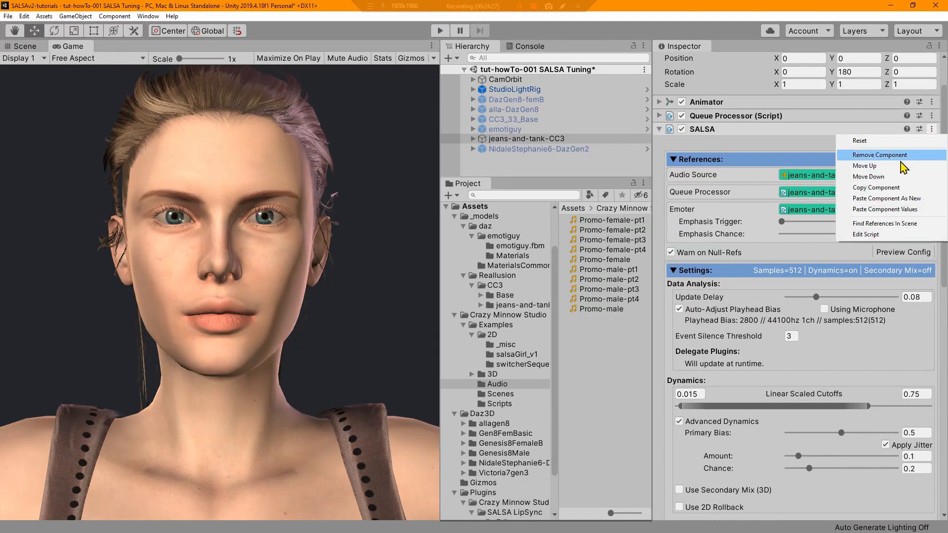
click(886, 210)
scroll(822, 310, down, 10)
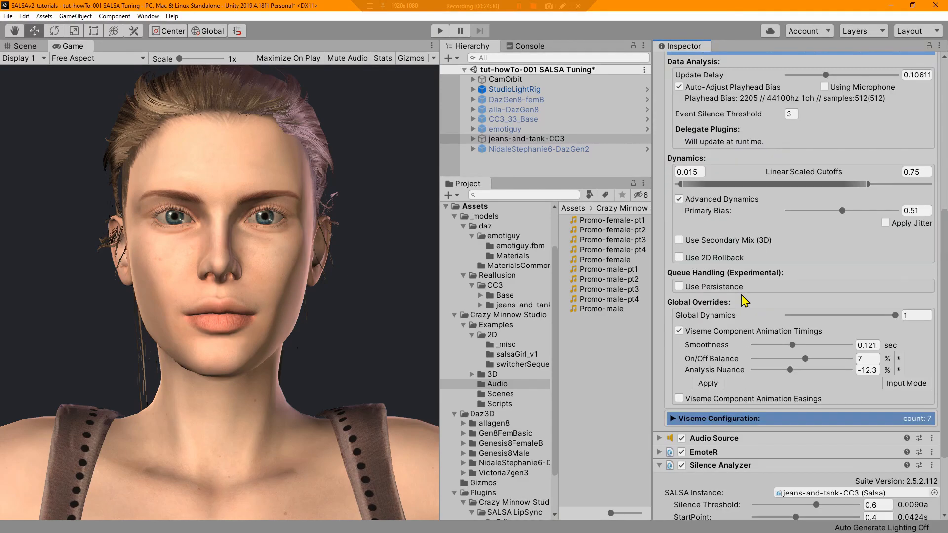
Unfold the EmoteR component and its Emote Configuration, and show the emotes in Collection Display Mode.
click(659, 355)
scroll(664, 354, down, 2)
click(673, 350)
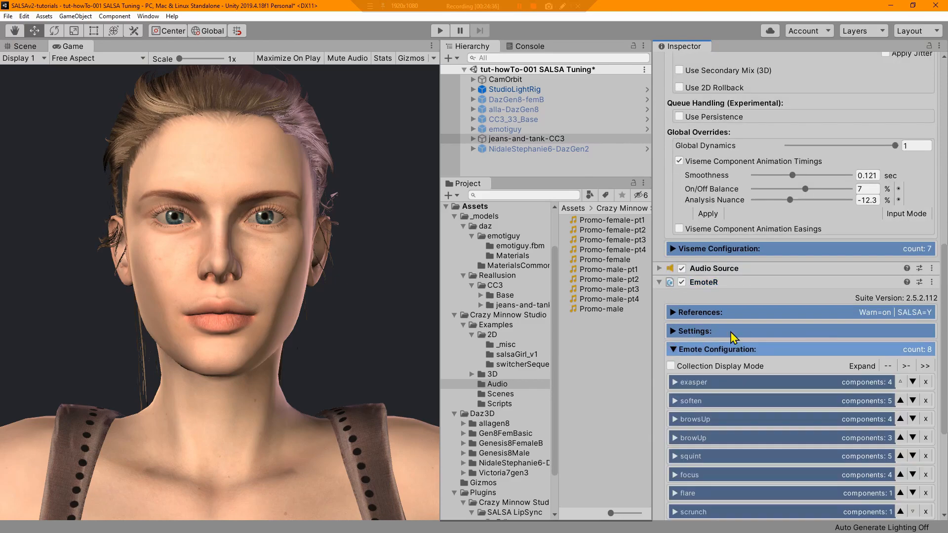
click(687, 366)
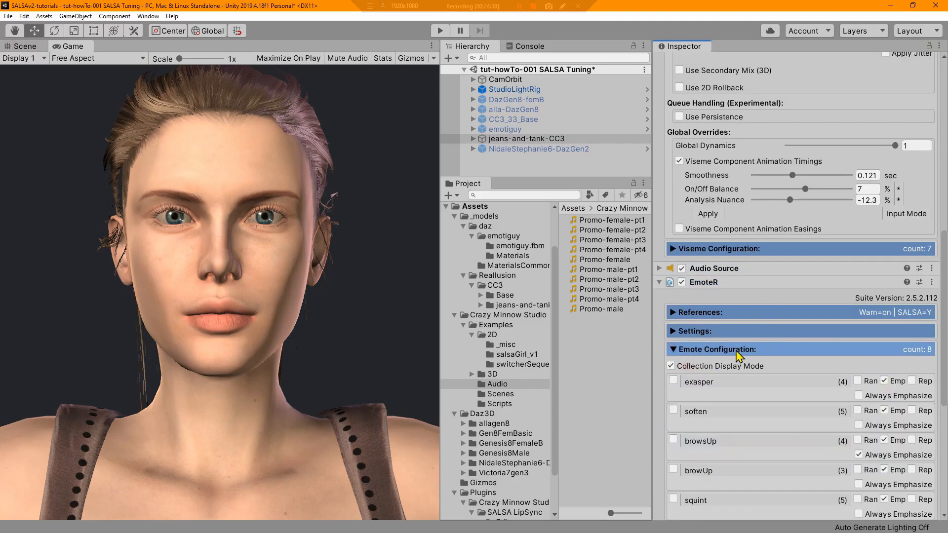
scroll(763, 333, down, 6)
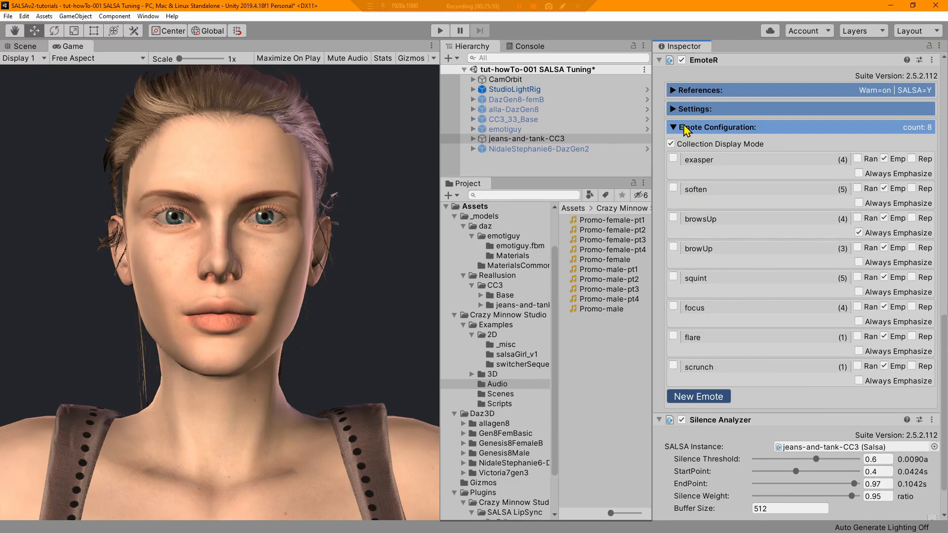
Open EmoteR's Settings and set Emphasizers to trigger to 3 in the SALSA-linked Settings.
click(674, 109)
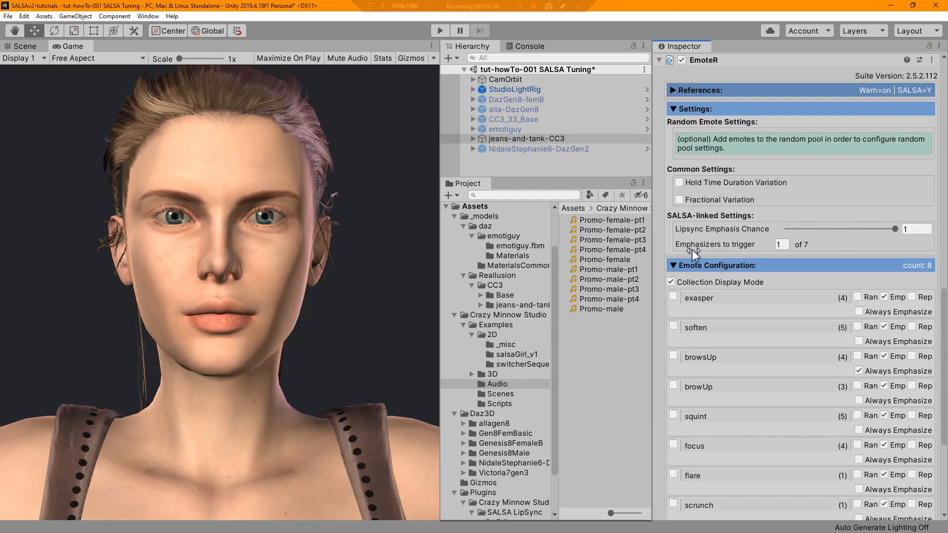
scroll(794, 324, down, 3)
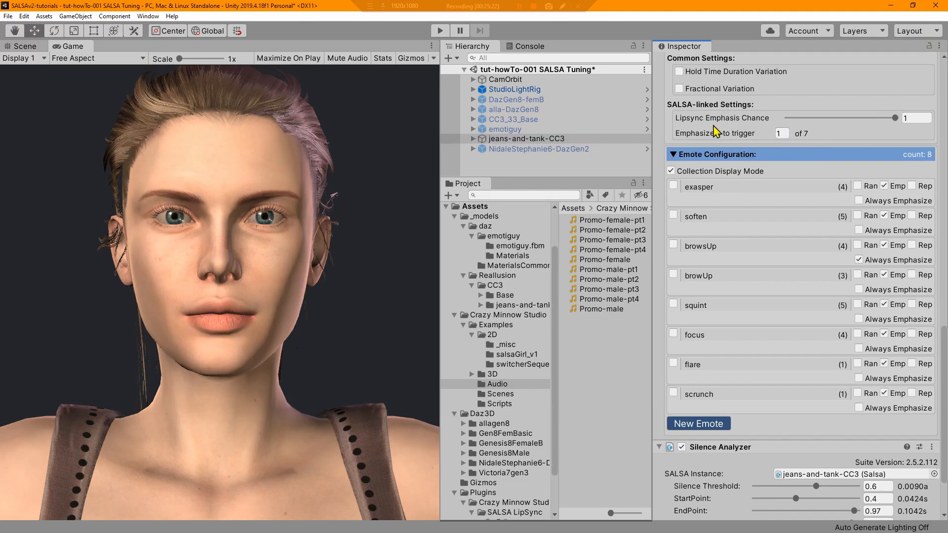
scroll(763, 158, up, 7)
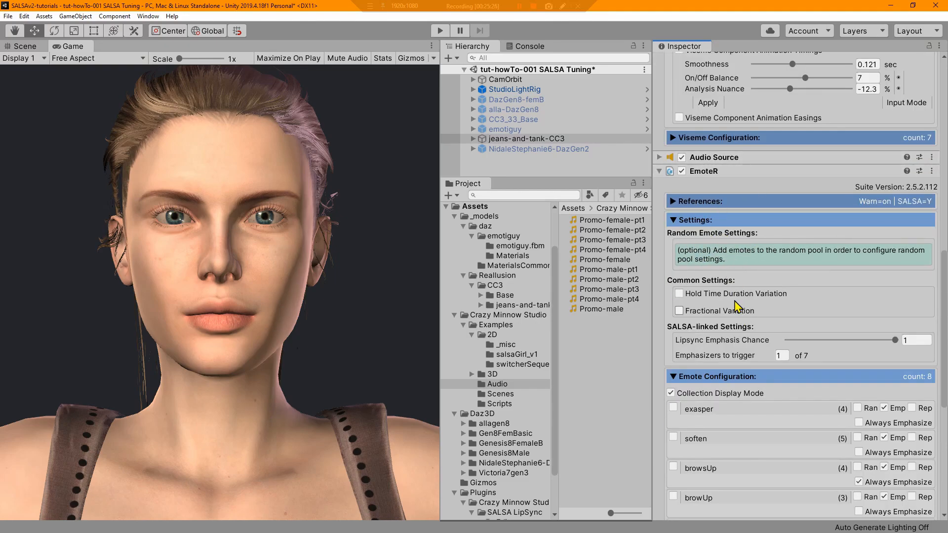
scroll(750, 281, down, 4)
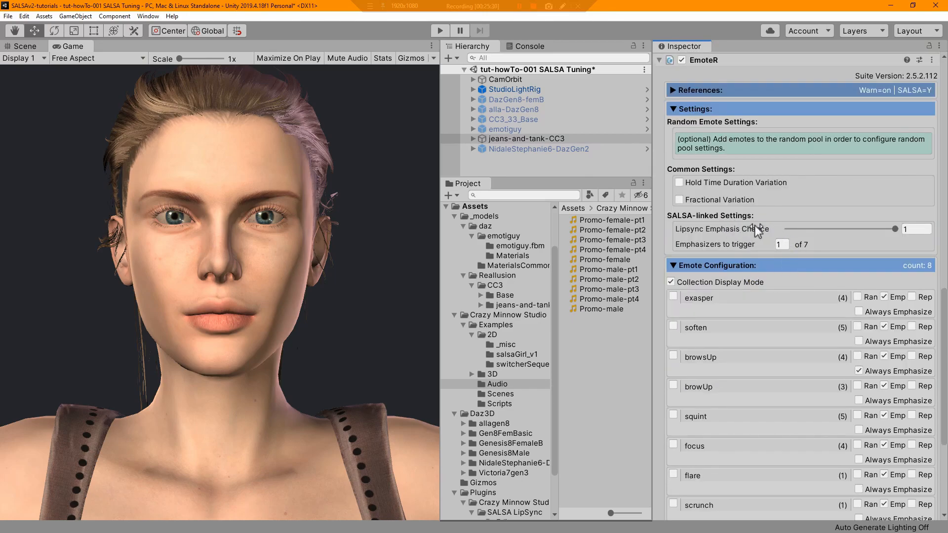
drag(767, 251, 796, 272)
Preview the exasper, soften, browsUp and browUp emotes one after another, switching each preview off again.
click(673, 297)
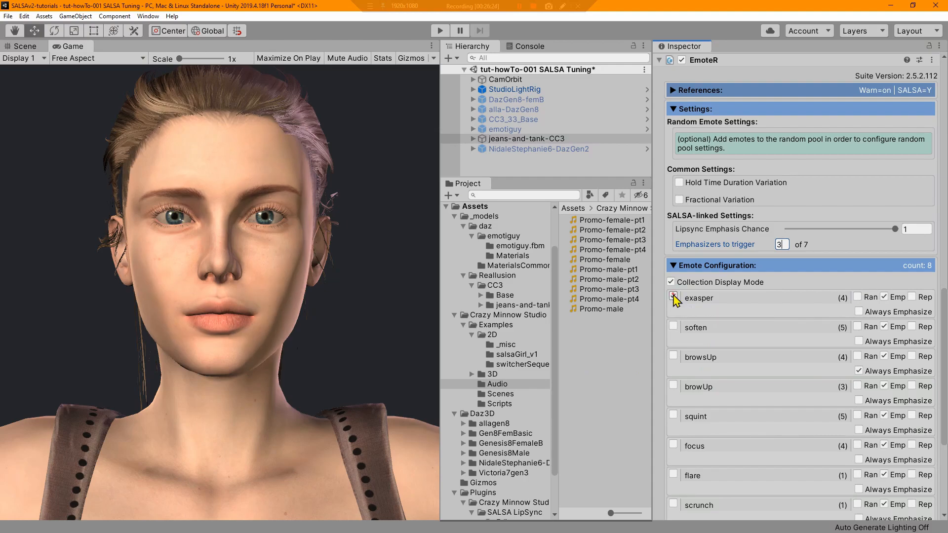
click(673, 296)
click(674, 326)
click(674, 326)
click(674, 356)
click(673, 355)
click(674, 385)
click(673, 385)
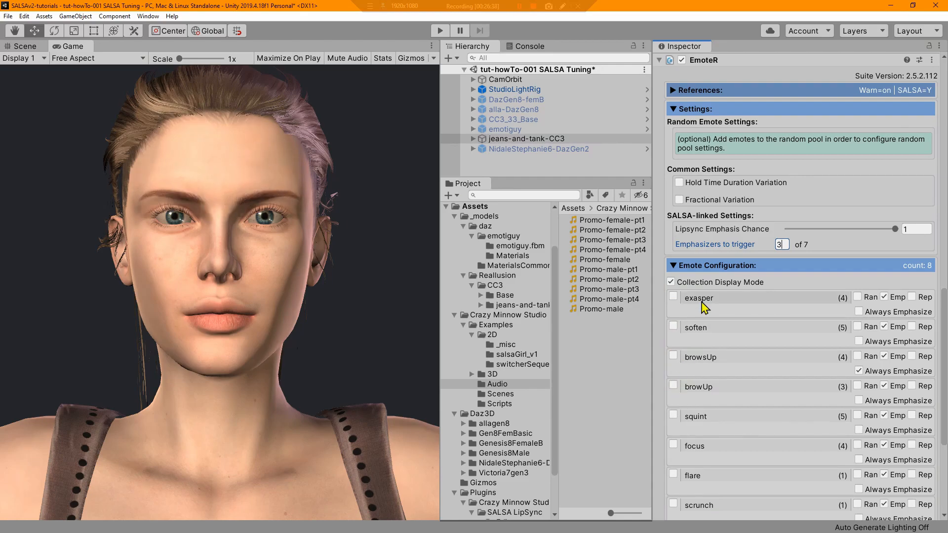
Turn off Collection Display Mode and unfold the exasper emote to inspect its components.
click(671, 282)
click(676, 299)
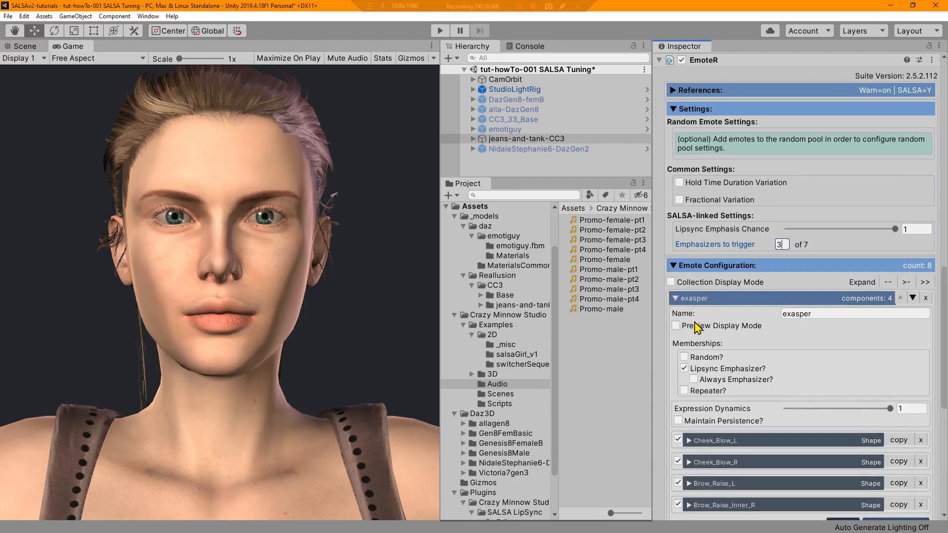
scroll(706, 336, down, 5)
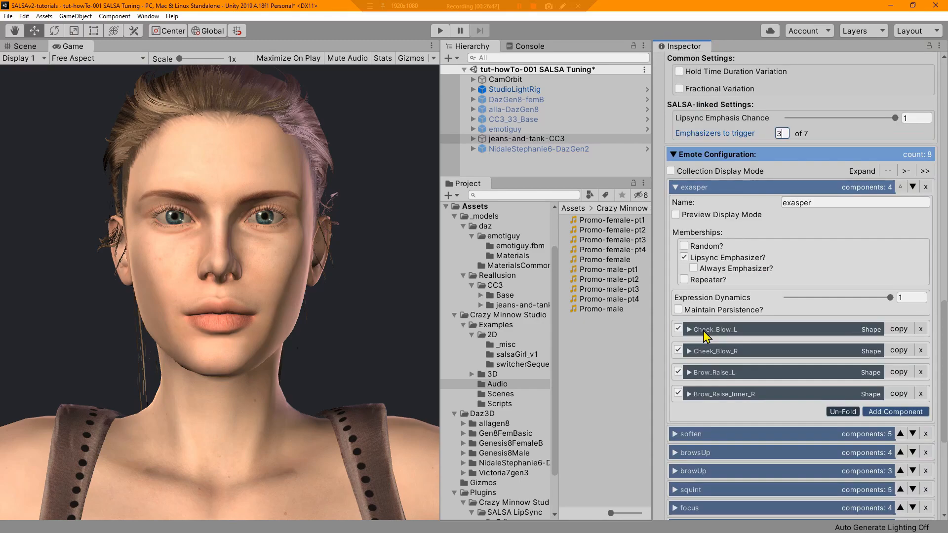
Enter play mode and start the character's audio playback from the SALSA References.
click(440, 31)
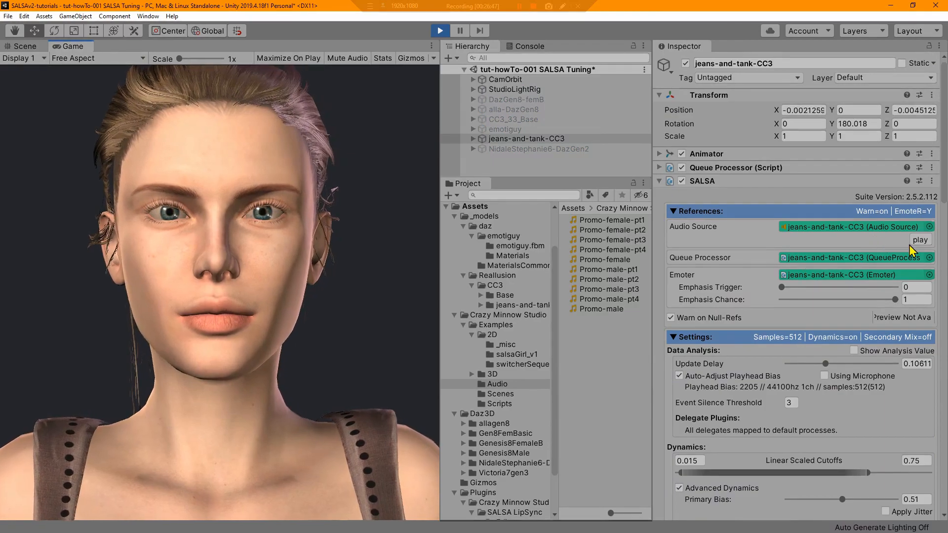
click(924, 241)
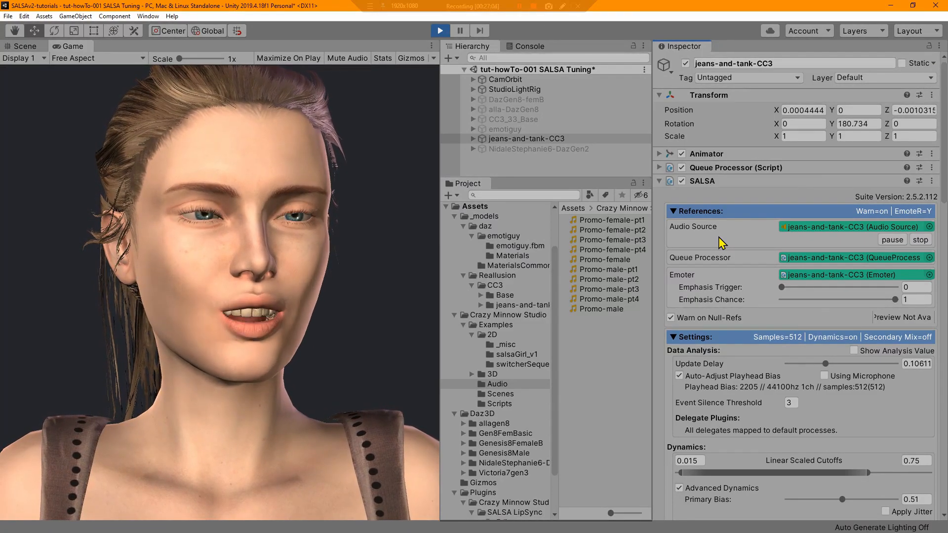
Exit play mode, preview the exasper emote, and set its Expression Dynamics to about 0.715, ending with its preview off and the emote folded.
click(440, 31)
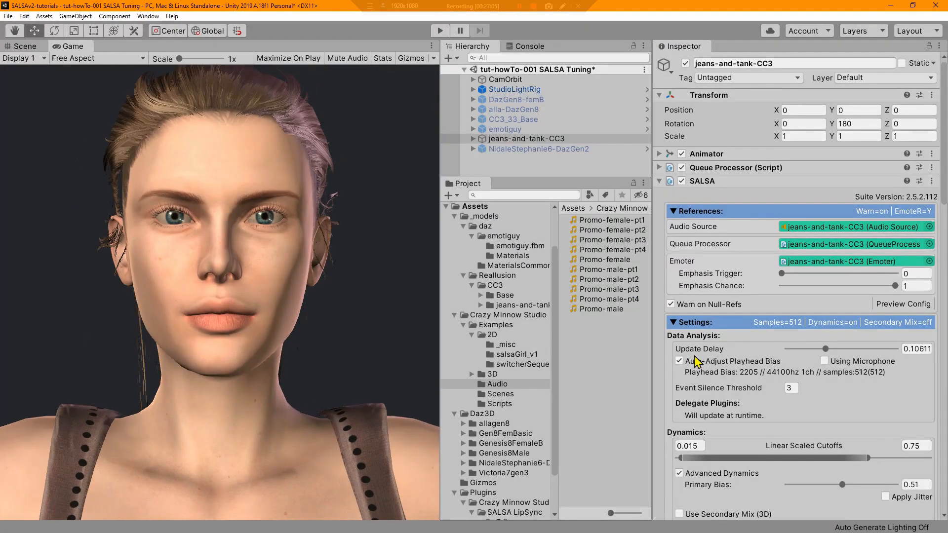
scroll(696, 361, down, 8)
scroll(695, 357, down, 10)
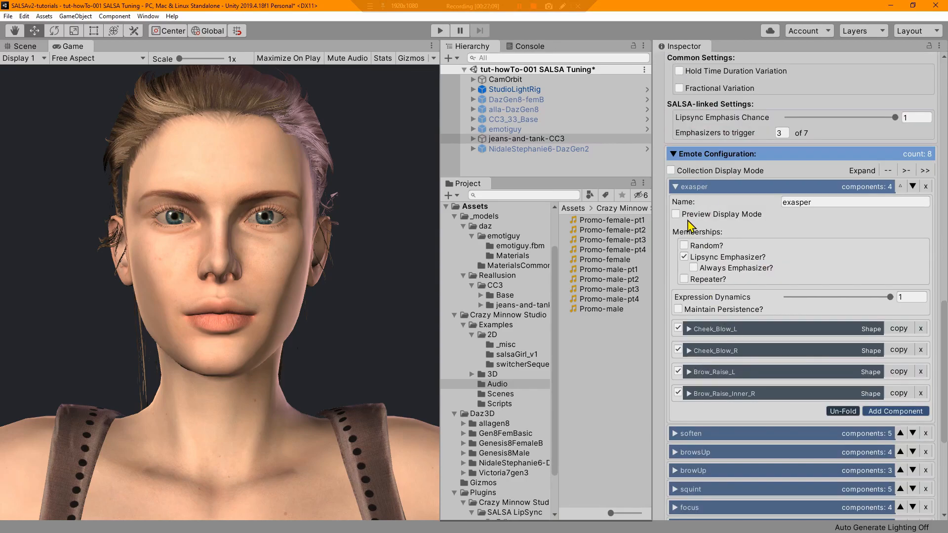
click(676, 215)
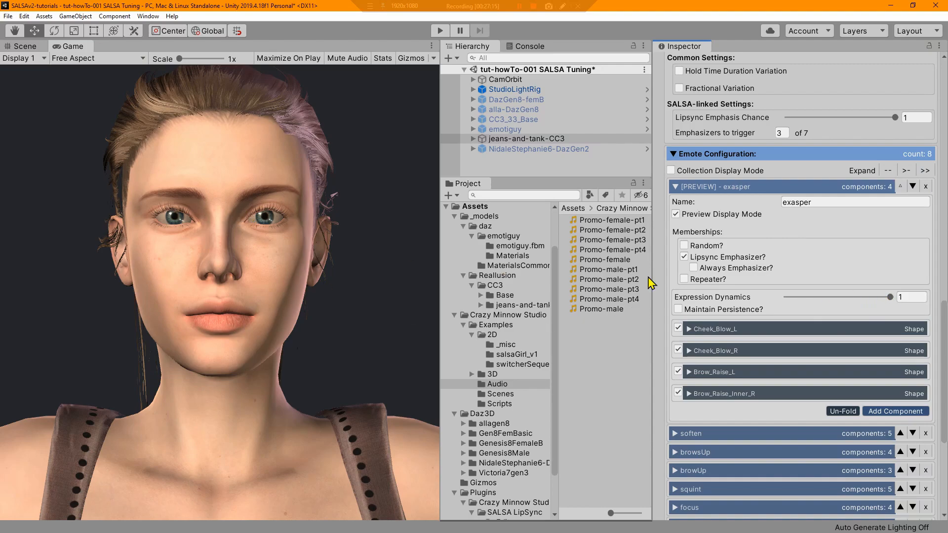
drag(890, 300, 727, 309)
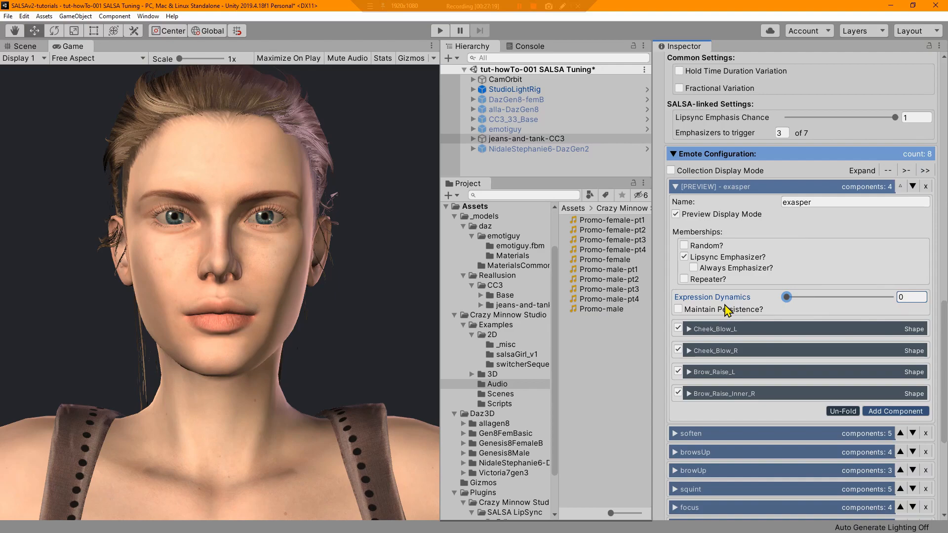
drag(809, 302, 947, 309)
drag(809, 310, 864, 305)
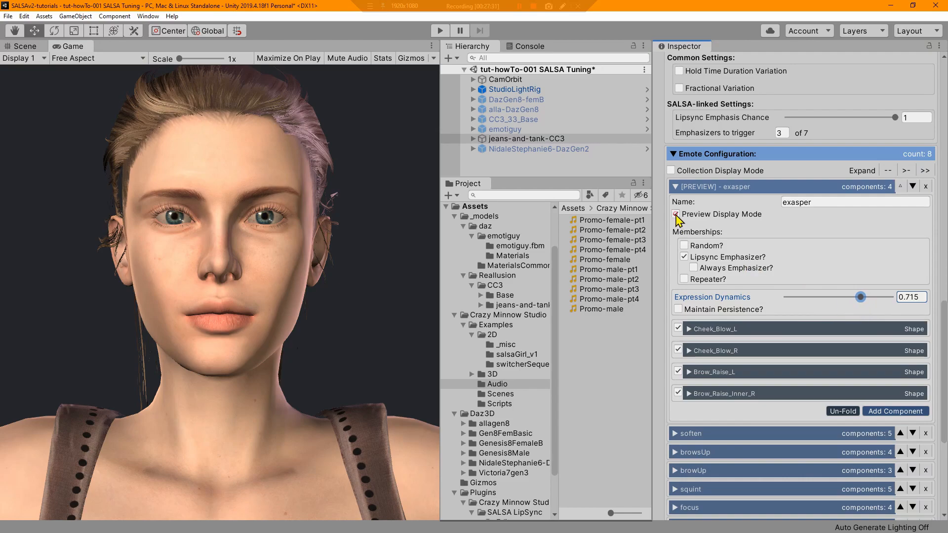
click(676, 215)
click(675, 187)
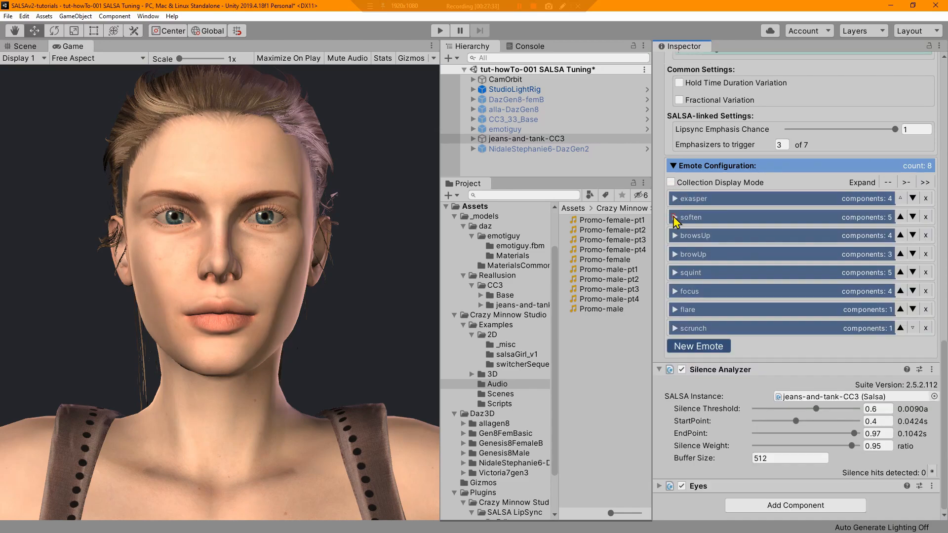
Preview the soften emote, lower its Expression Dynamics to about 0.573, and fold the emote.
click(676, 218)
click(677, 245)
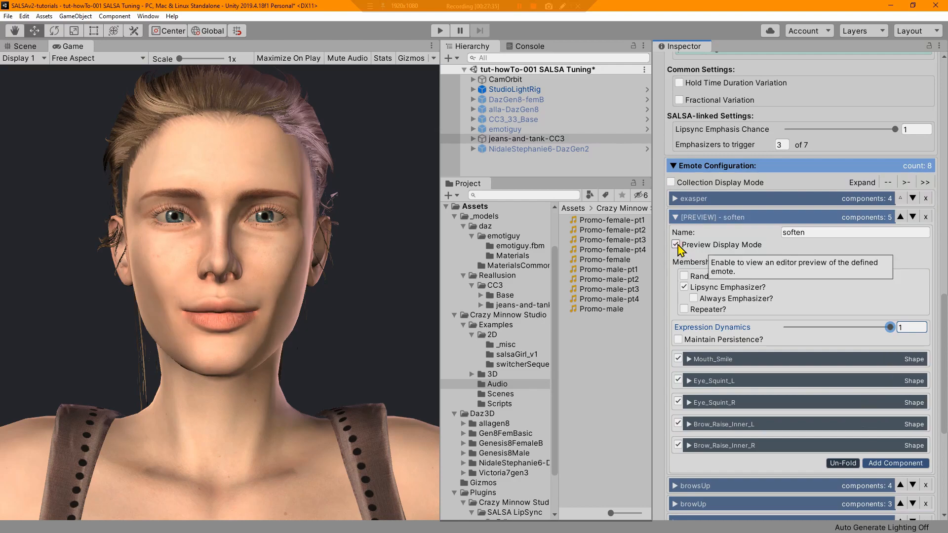
drag(889, 327, 848, 330)
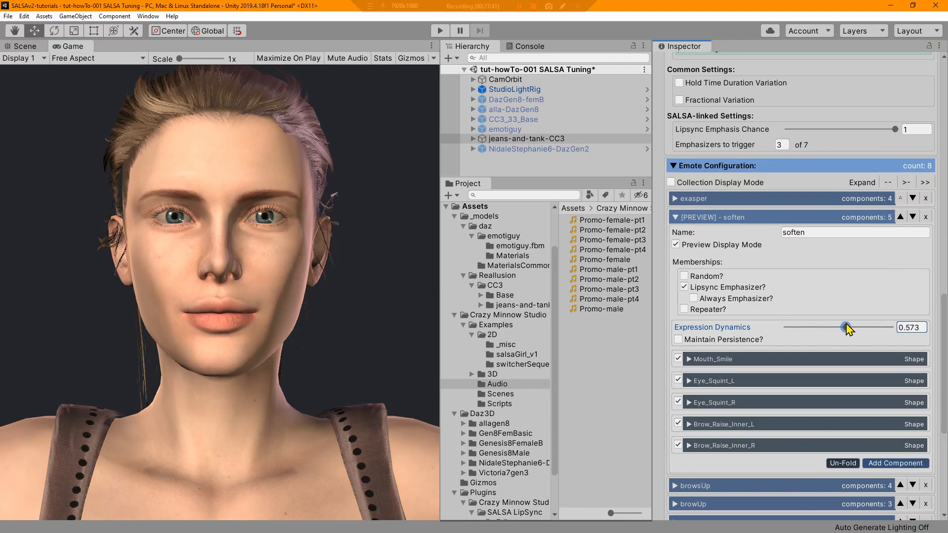
click(675, 218)
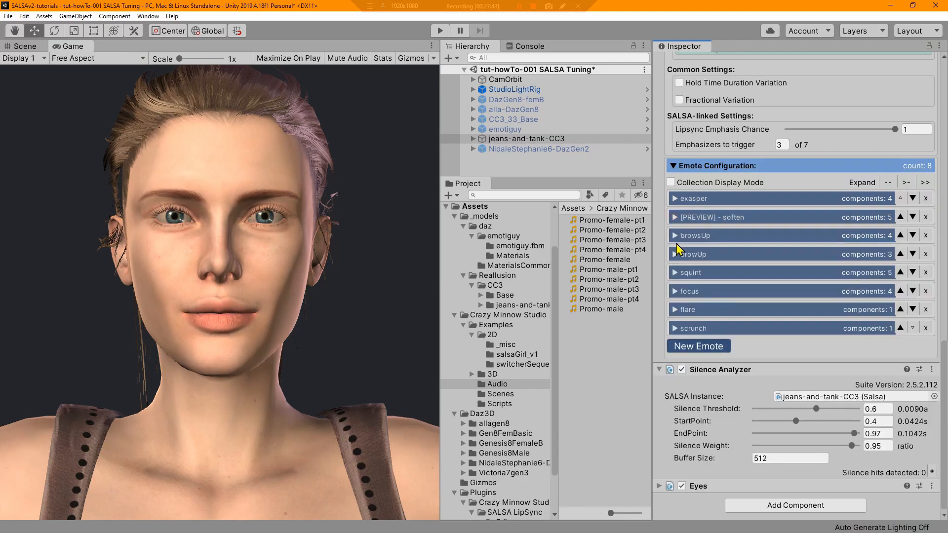
Preview the browsUp emote, lower its Expression Dynamics to about 0.626, and fold the emote.
click(675, 236)
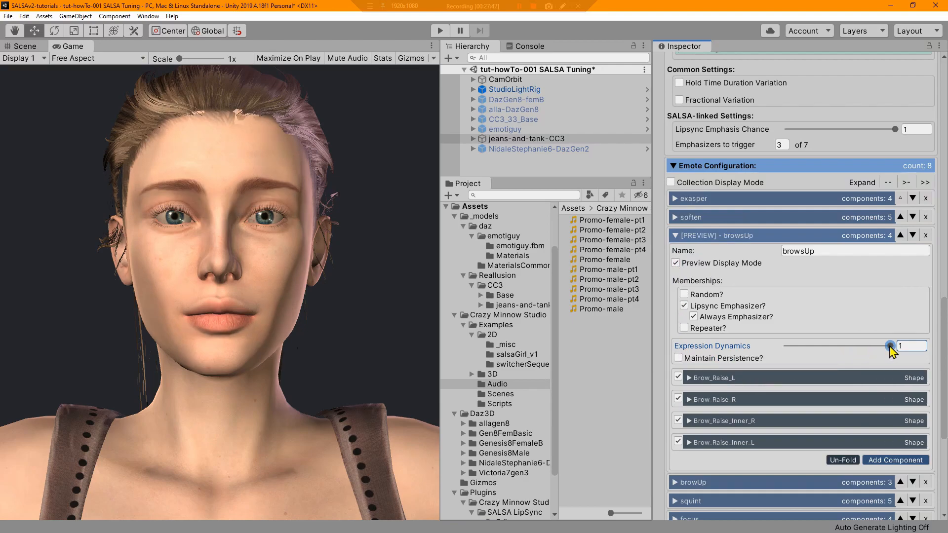
drag(892, 350, 849, 354)
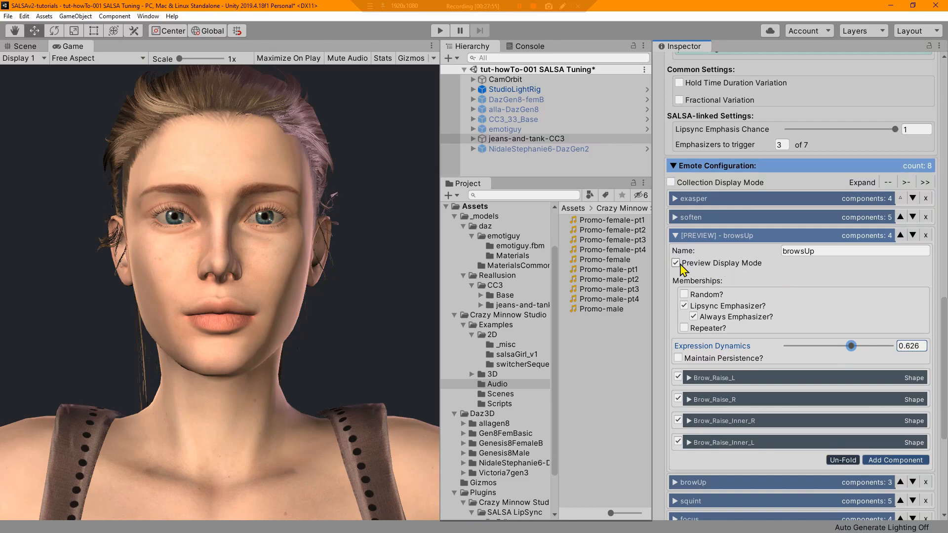
click(675, 235)
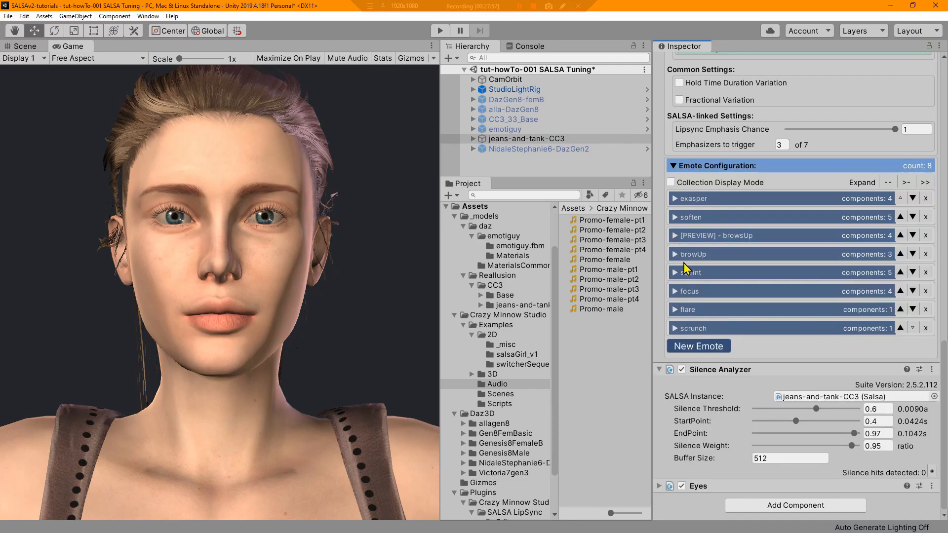
Preview the browUp emote, lower its Expression Dynamics to about 0.602, and fold the emote.
click(676, 254)
click(676, 282)
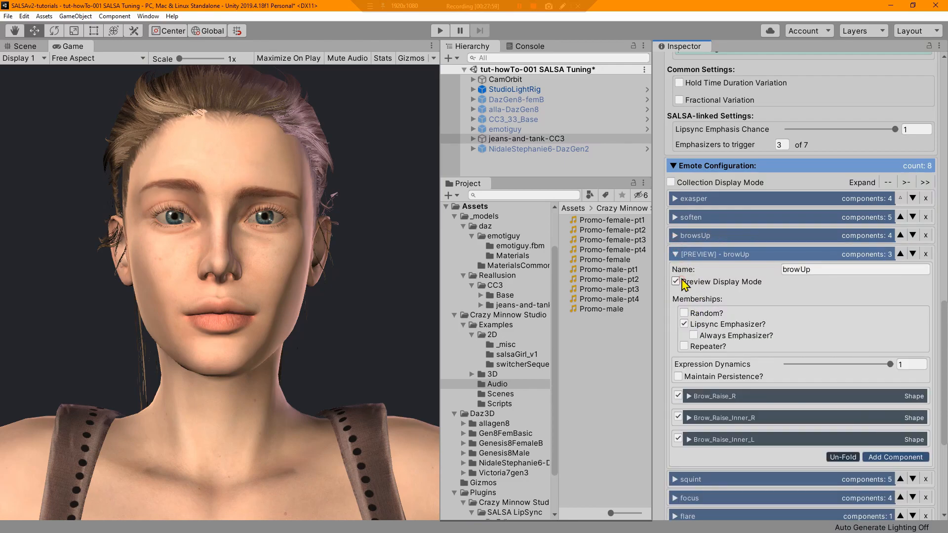
drag(893, 368, 850, 368)
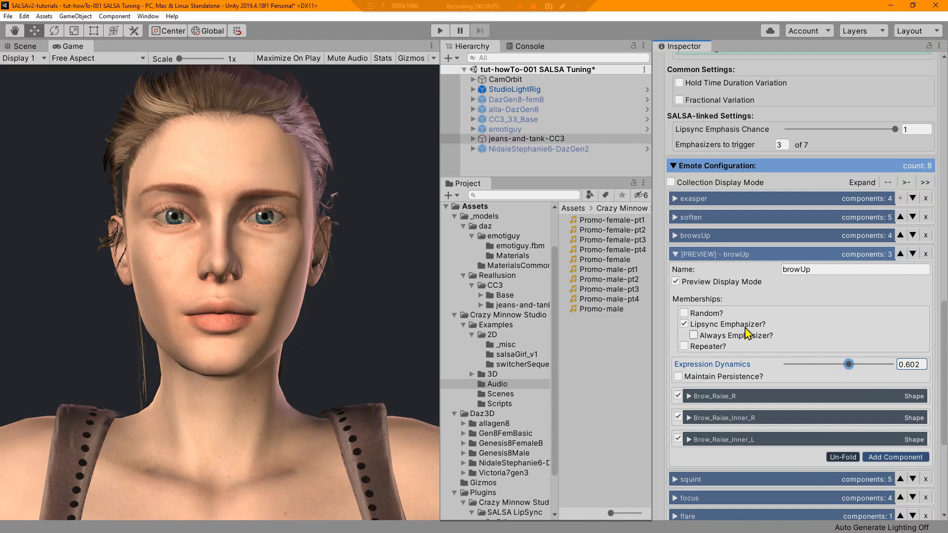
click(676, 254)
Unfold the squint emote, lower its Expression Dynamics slightly while previewing it, and fold the emote.
click(675, 273)
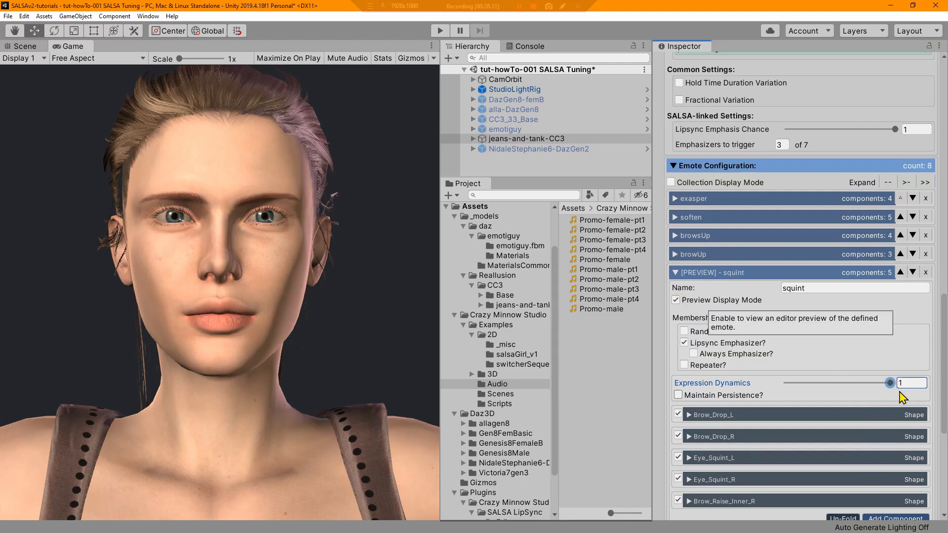
drag(890, 384, 856, 388)
click(676, 273)
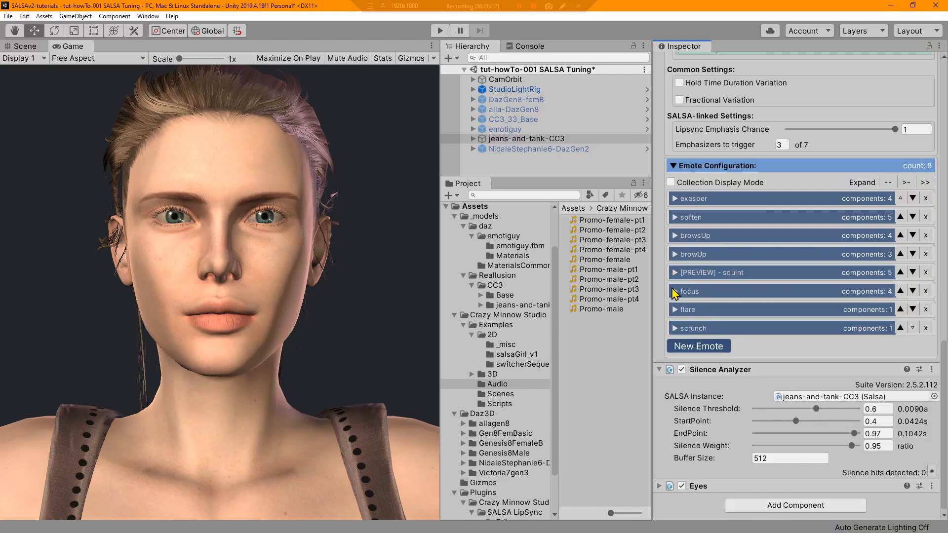
Preview the focus emote at varying Expression Dynamics, put the value back to 1, and fold the emote.
click(674, 292)
click(676, 319)
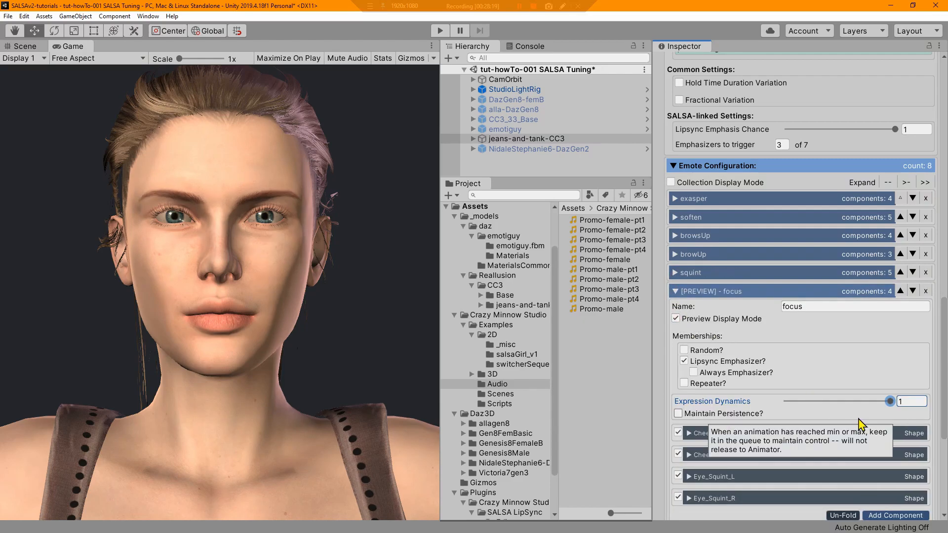
drag(889, 401, 892, 423)
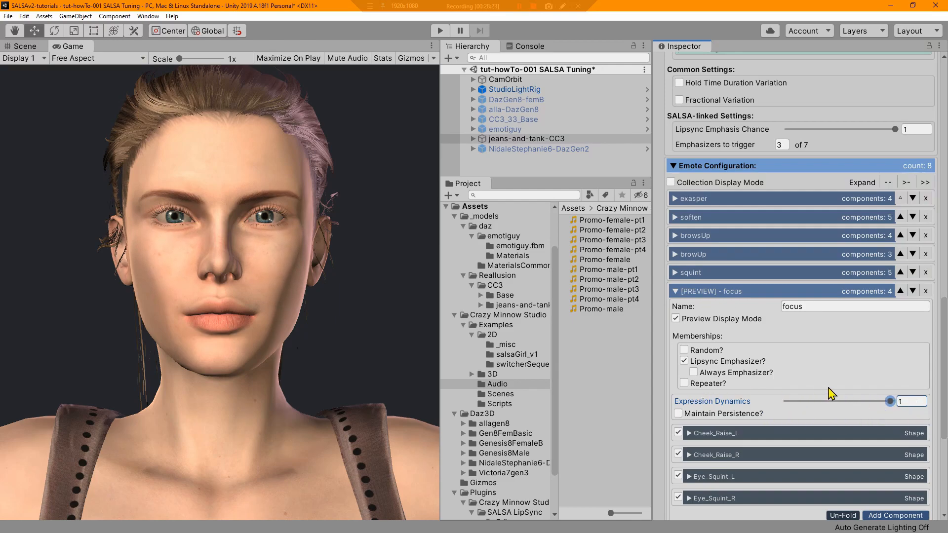
click(675, 291)
Preview the flare emote, lower its Expression Dynamics to about 0.472, and fold the emote.
click(676, 309)
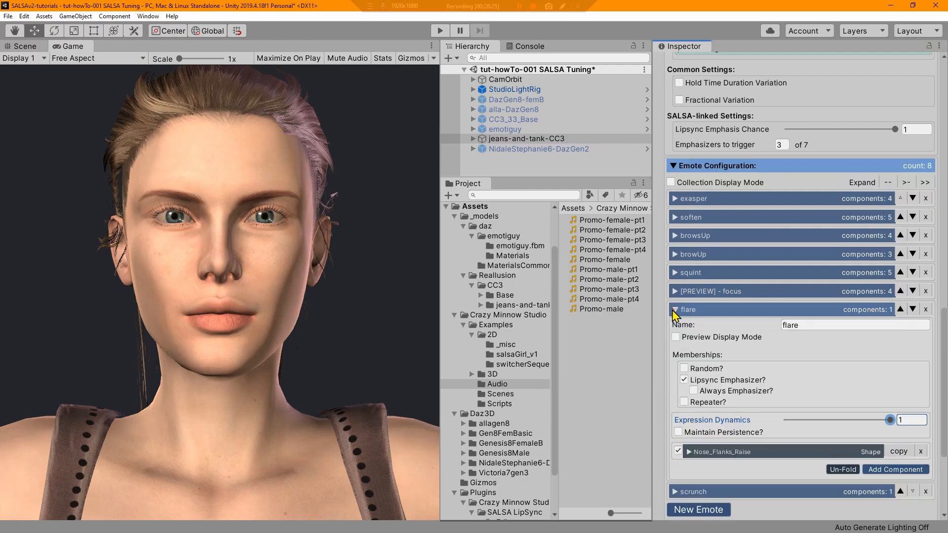
click(676, 337)
drag(889, 423, 836, 437)
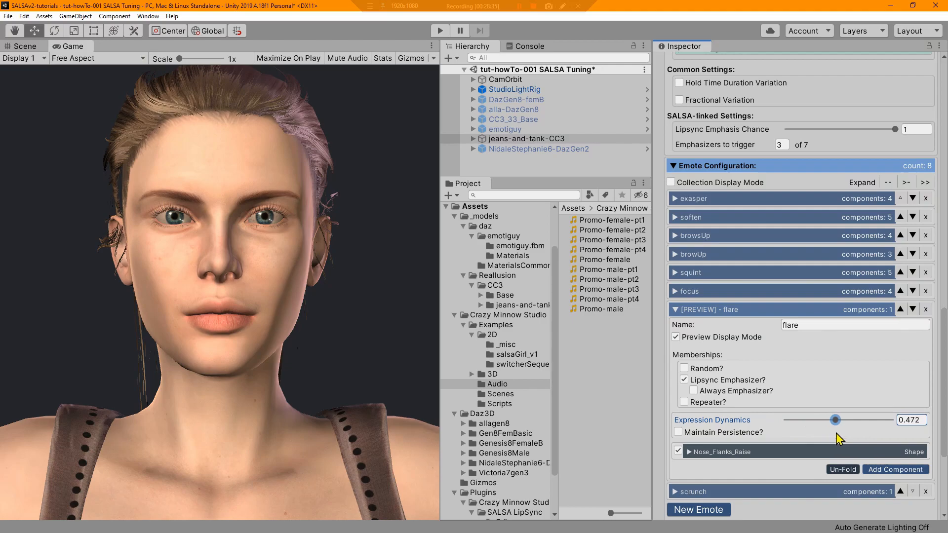
click(676, 310)
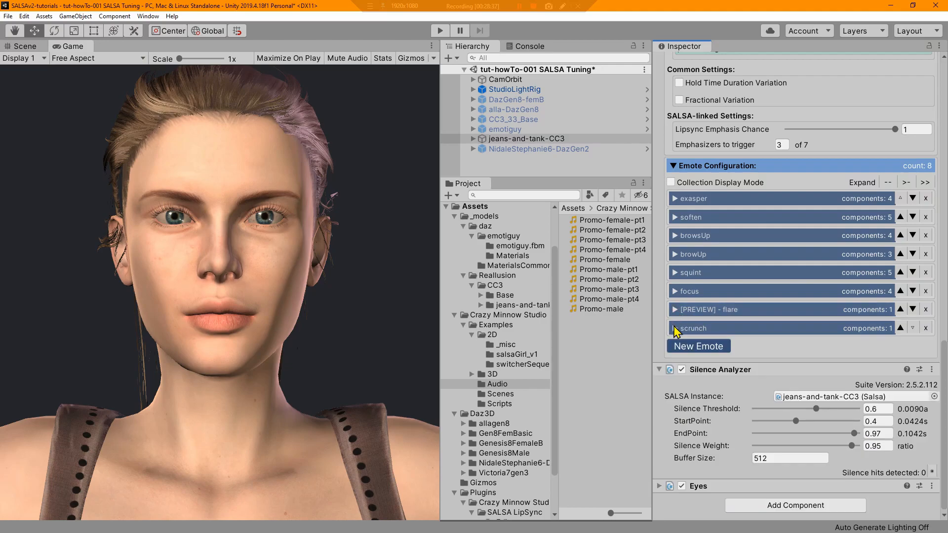
Preview the scrunch emote, lower its Expression Dynamics to about 0.632, and fold the emote.
click(675, 329)
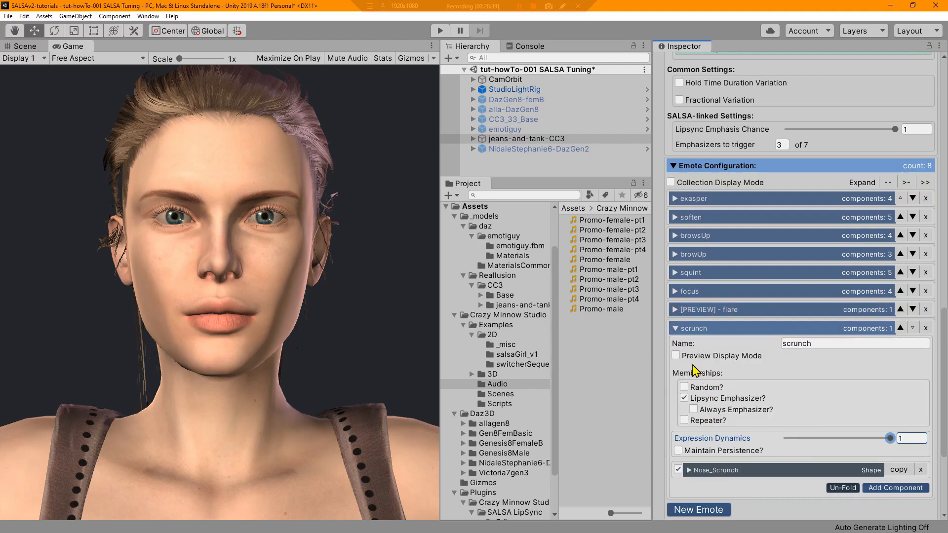
click(675, 356)
drag(889, 438, 853, 445)
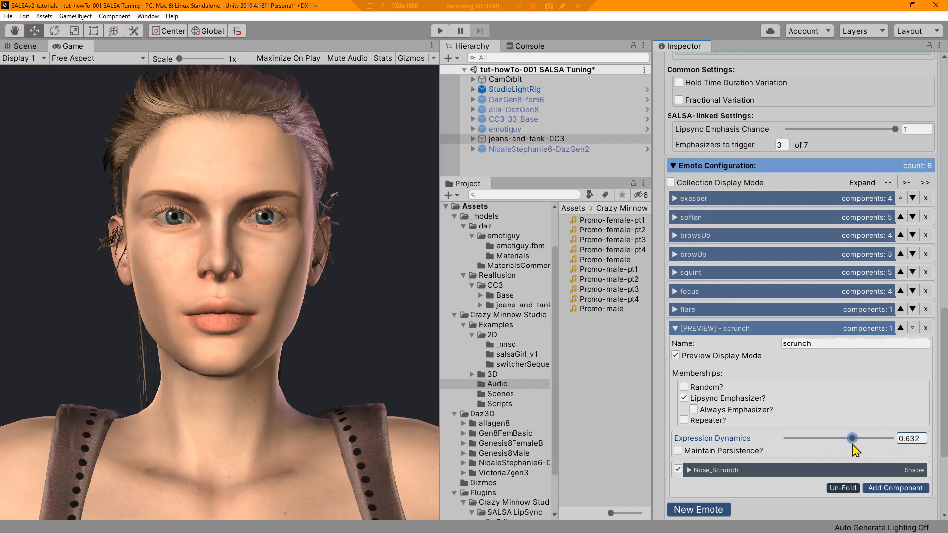
click(676, 329)
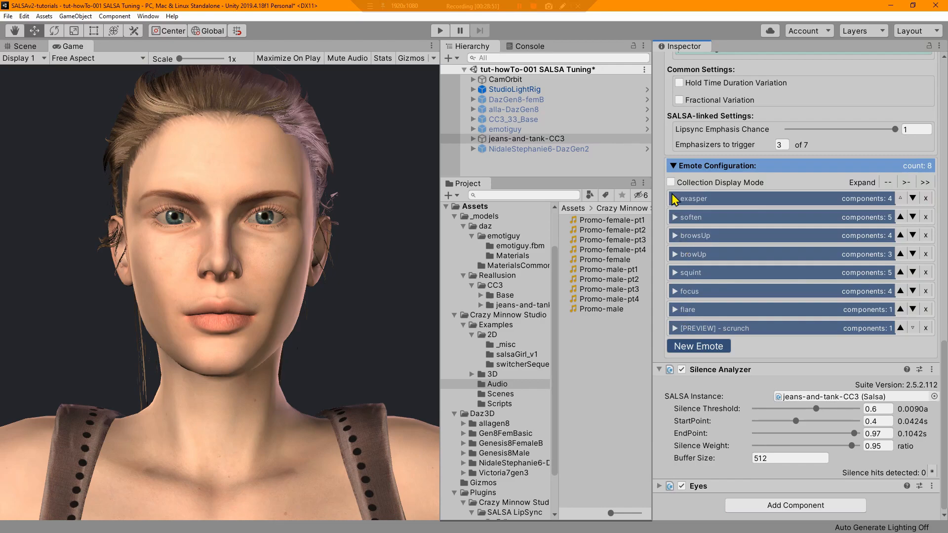
In Collection Display Mode with the scrunch preview off, mark focus as Always Emphasize and set Emphasizers to trigger to 2.
click(672, 182)
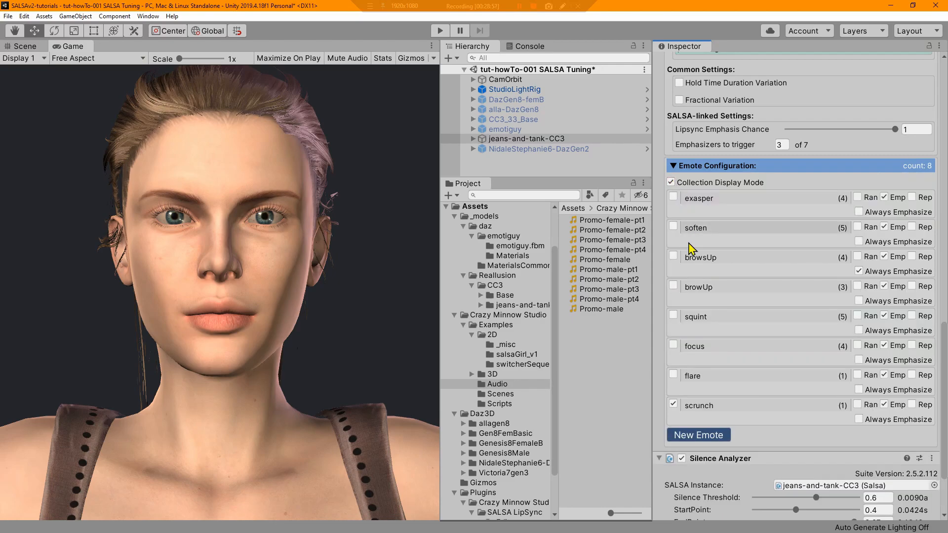
click(673, 404)
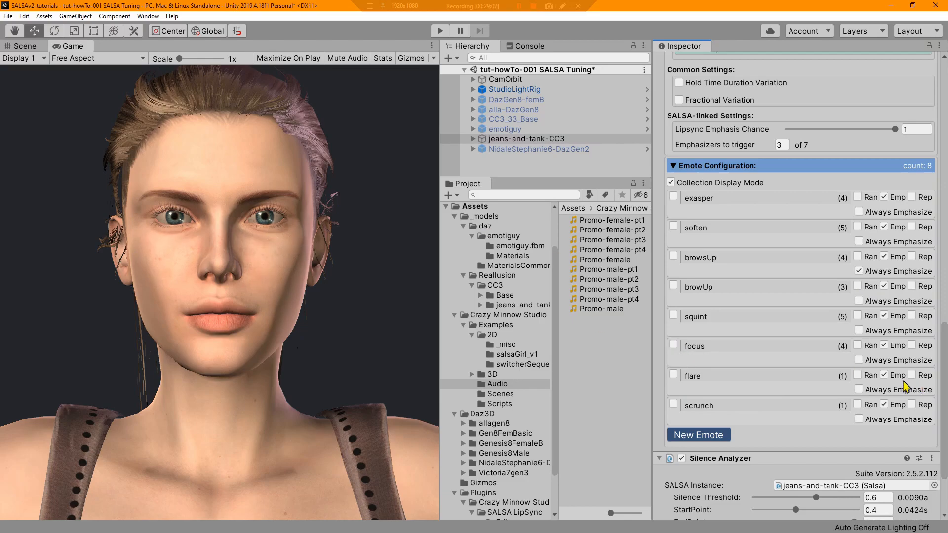
click(859, 361)
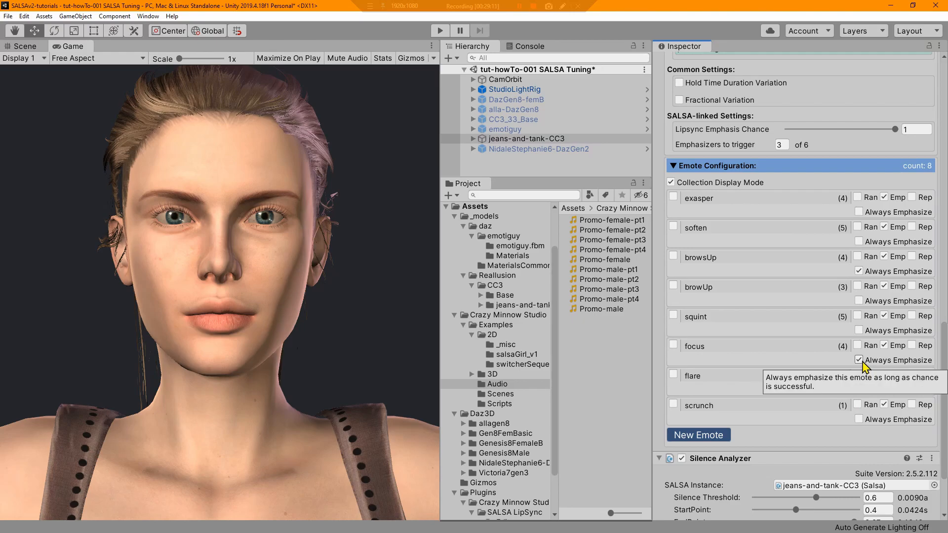
click(786, 145)
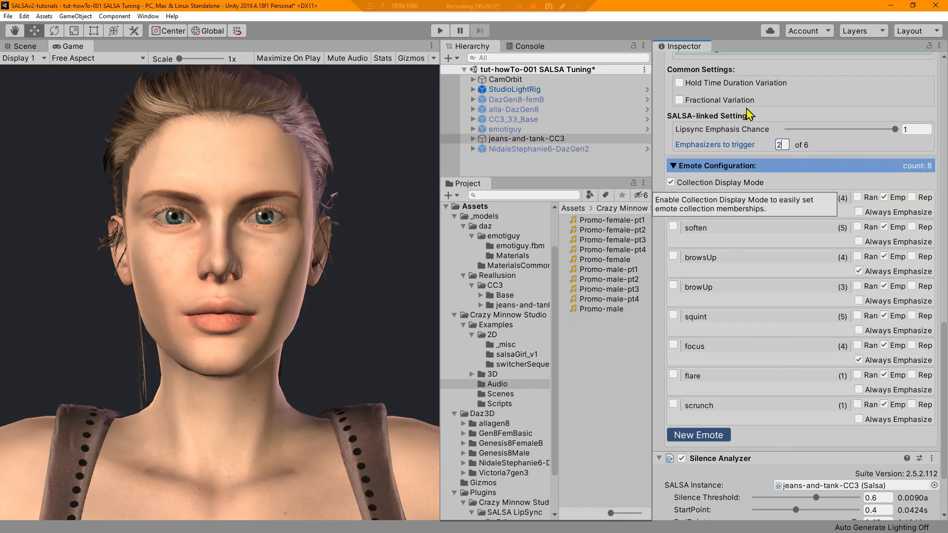
Enter play mode, restart the character's audio from the SALSA References, and try a Primary Bias of about 0.298 during playback.
scroll(794, 309, up, 5)
scroll(794, 304, up, 10)
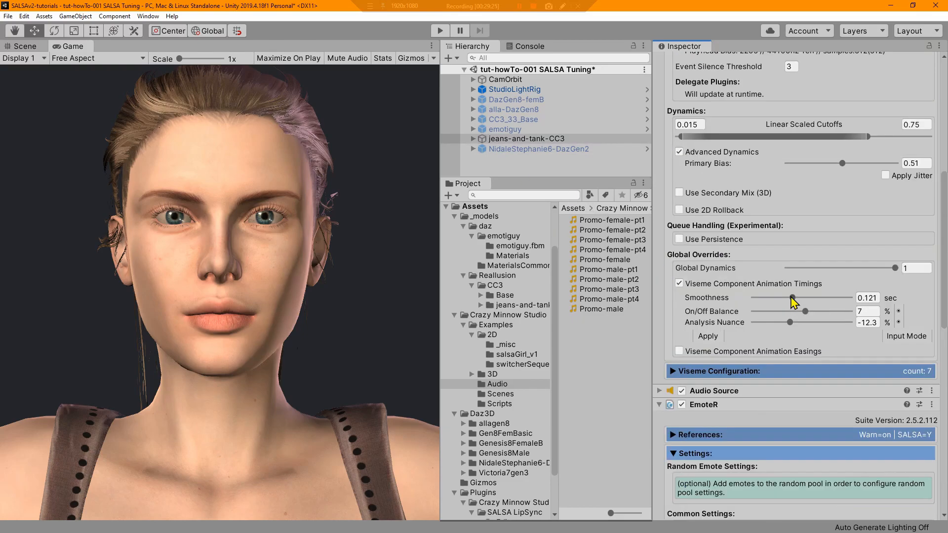
click(438, 33)
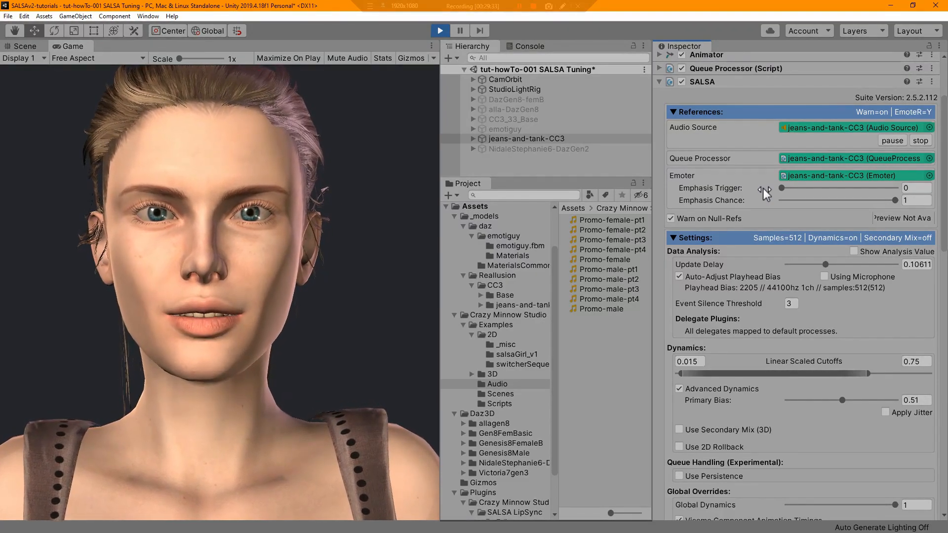
click(920, 141)
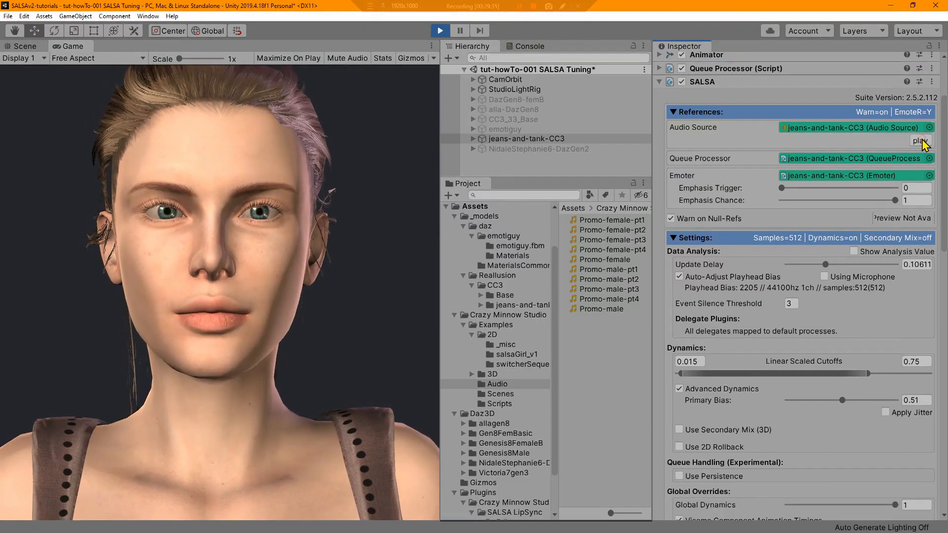
click(920, 141)
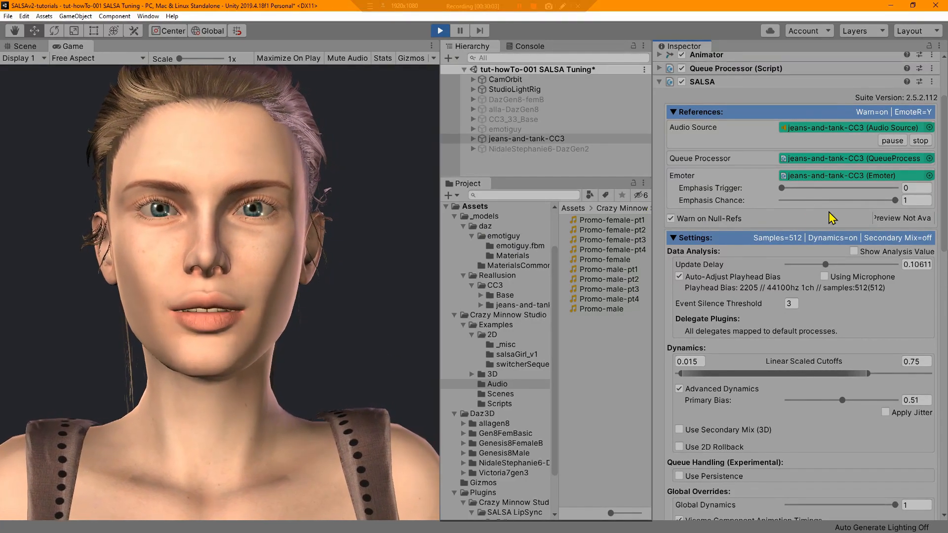
drag(844, 405, 819, 406)
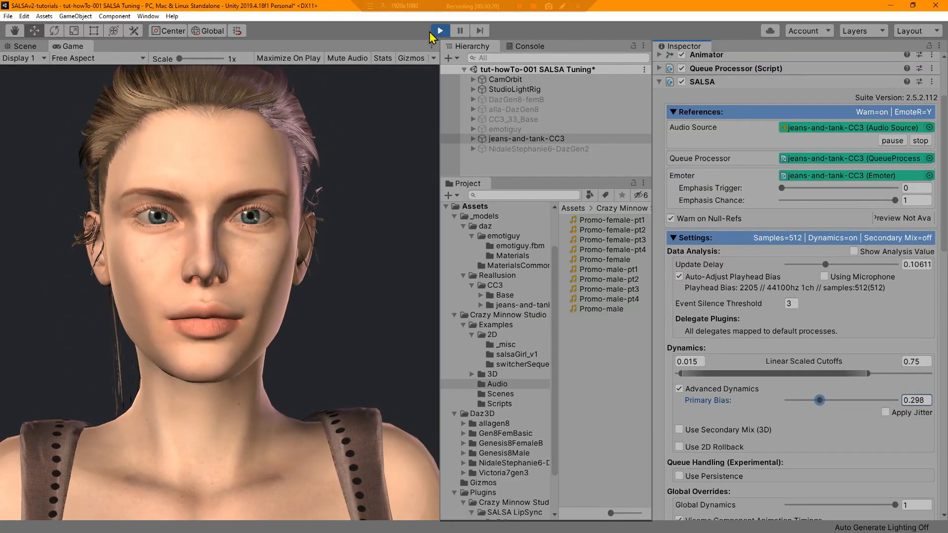
Exit play mode, set SALSA's Primary Bias to about 0.281 in edit mode, and select jeans-and-tank-CC3.
key(ctrl+p)
click(831, 386)
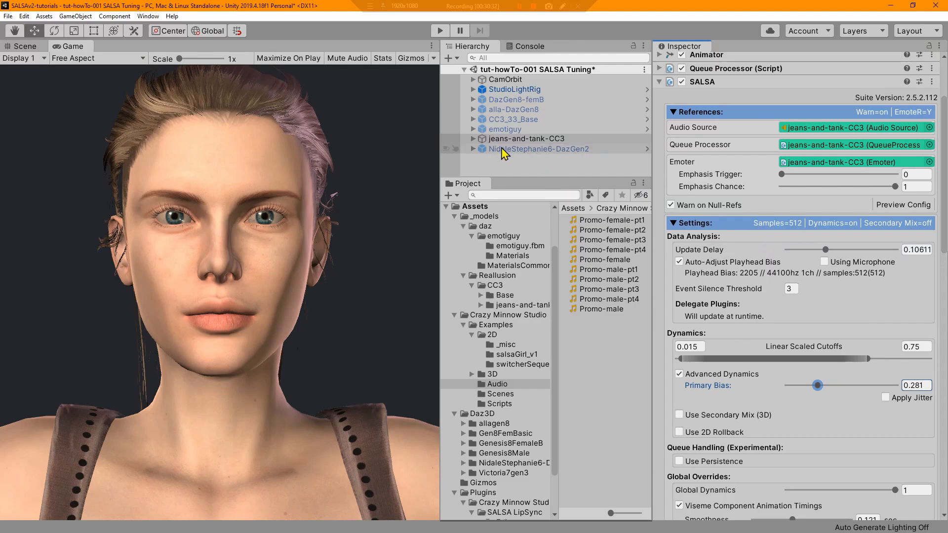
click(524, 139)
scroll(764, 168, up, 5)
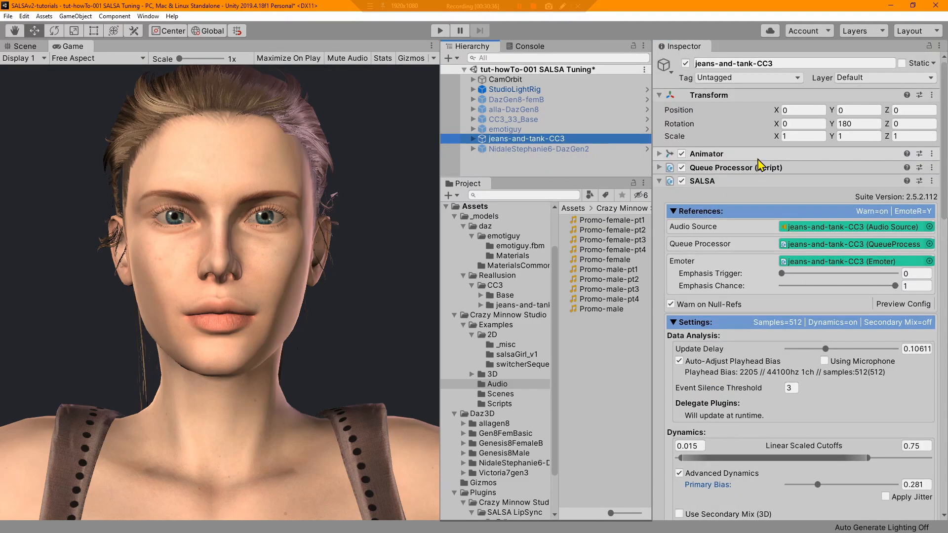
Deactivate the jeans-and-tank-CC3 character and activate NidaleStephanie6-DazGen2 in its place.
click(686, 64)
click(565, 150)
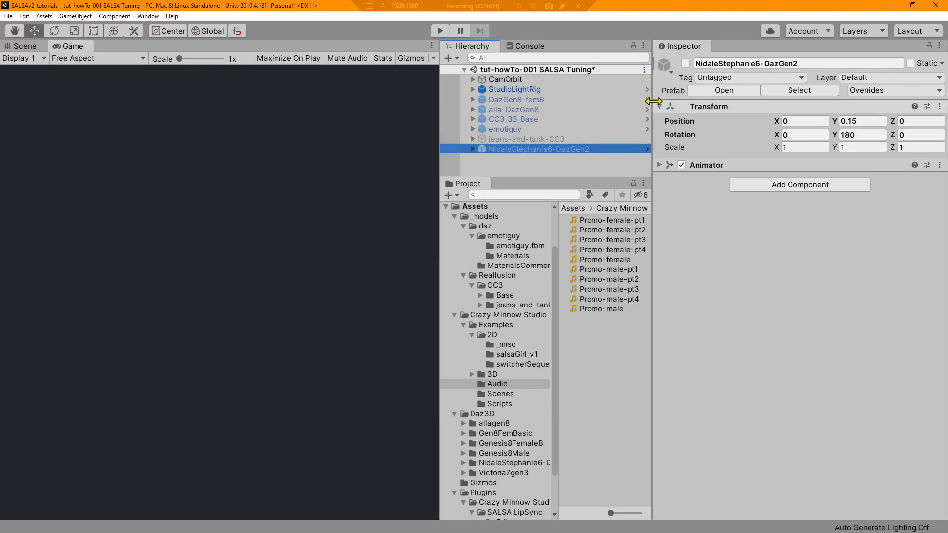
click(686, 64)
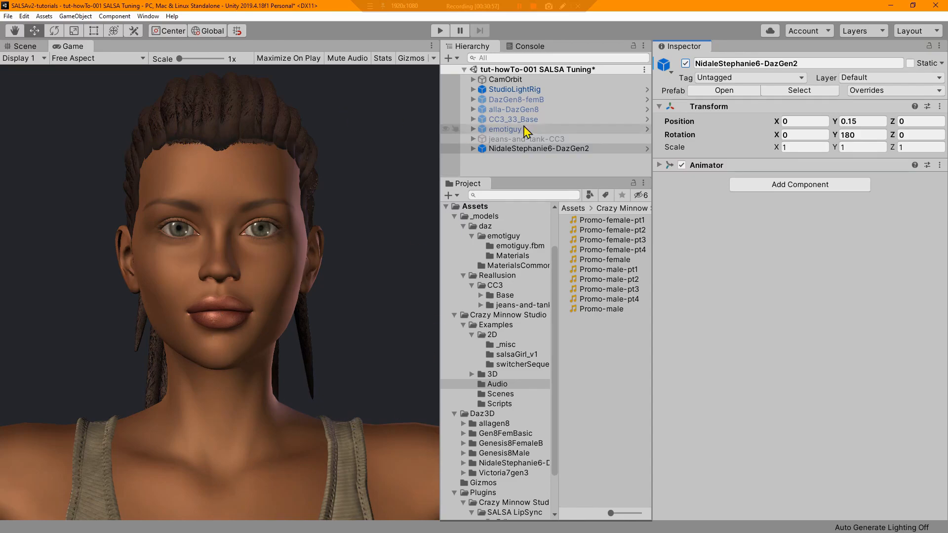
Apply the SALSA LipSync DAZ One-Click setup to NidaleStephanie6-DazGen2, agreeing to unpack the prefab.
click(79, 16)
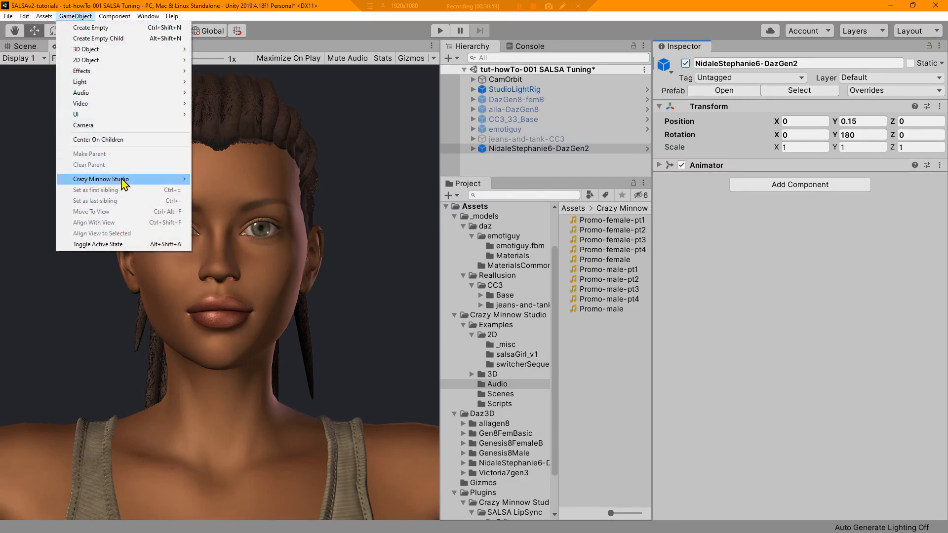
mouse_move(307, 179)
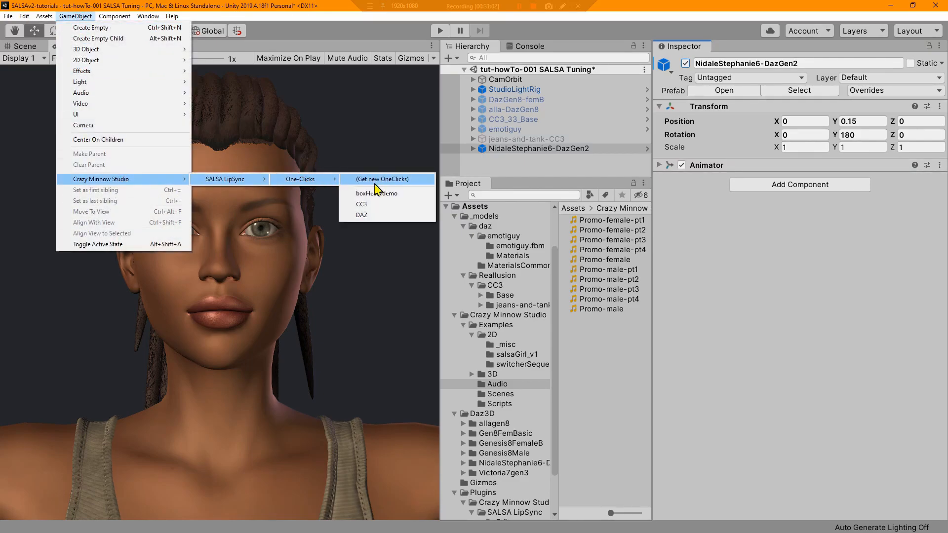
click(364, 217)
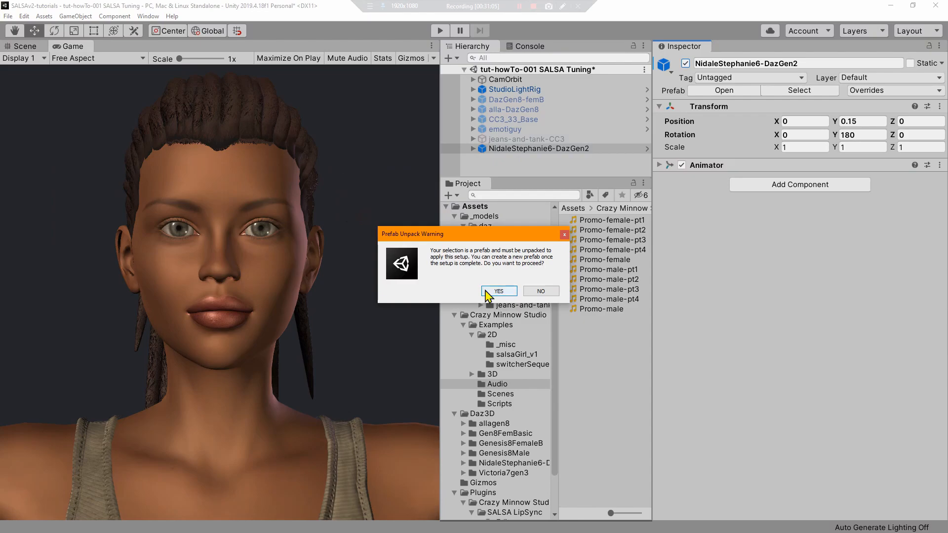
click(490, 291)
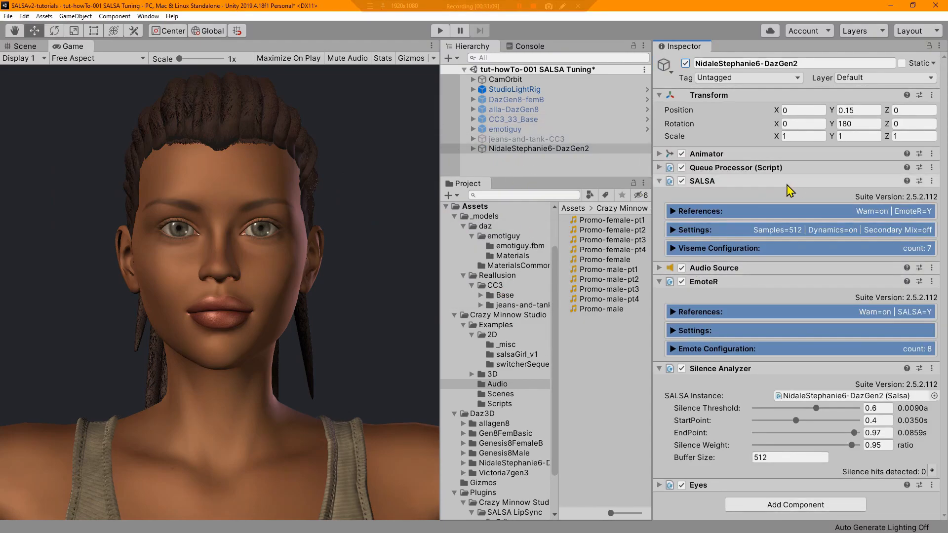
Fold the Transform and set the Audio Source to the Promo-female clip, Play On Awake off, Loop on and Volume about 0.172.
click(670, 95)
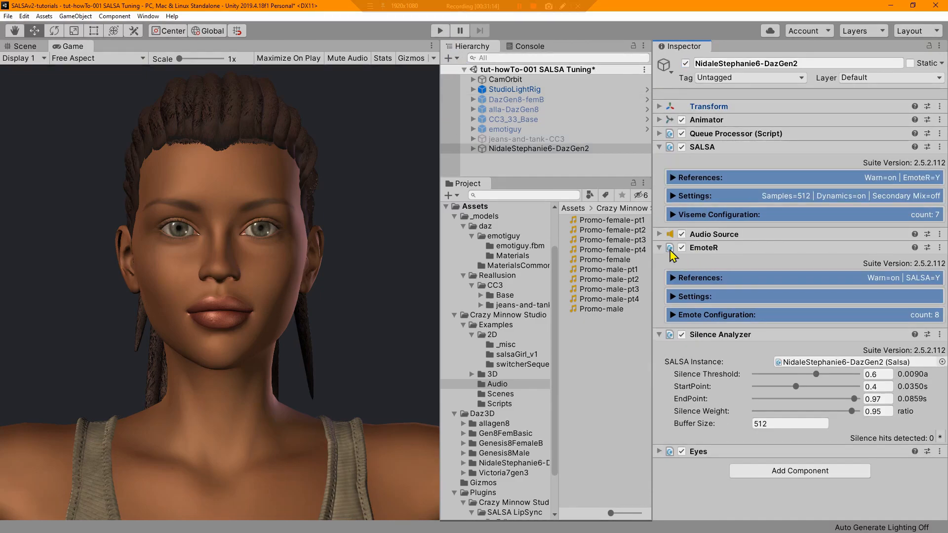
click(660, 234)
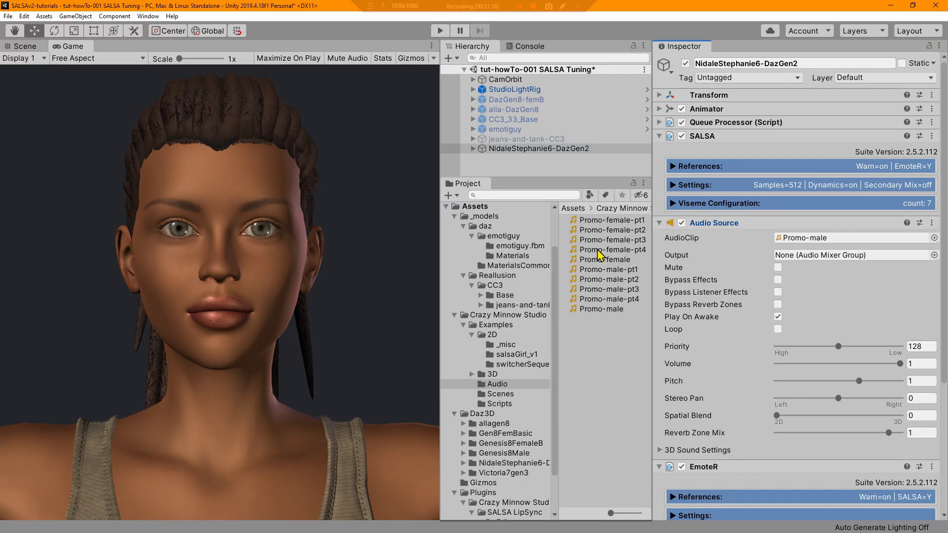
drag(774, 253, 807, 244)
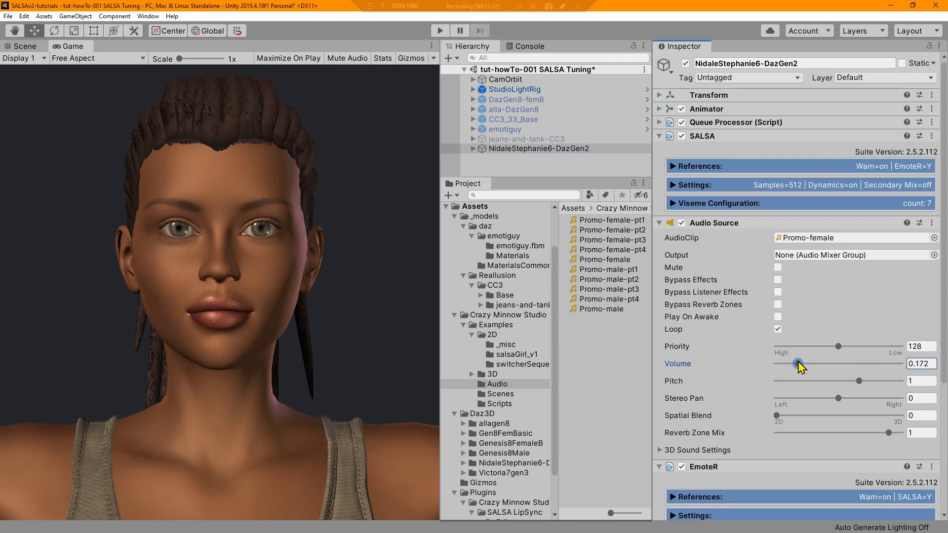
In play mode with the audio started from the SALSA References, enable Viseme Component Animation Timings in the SALSA Settings.
click(441, 31)
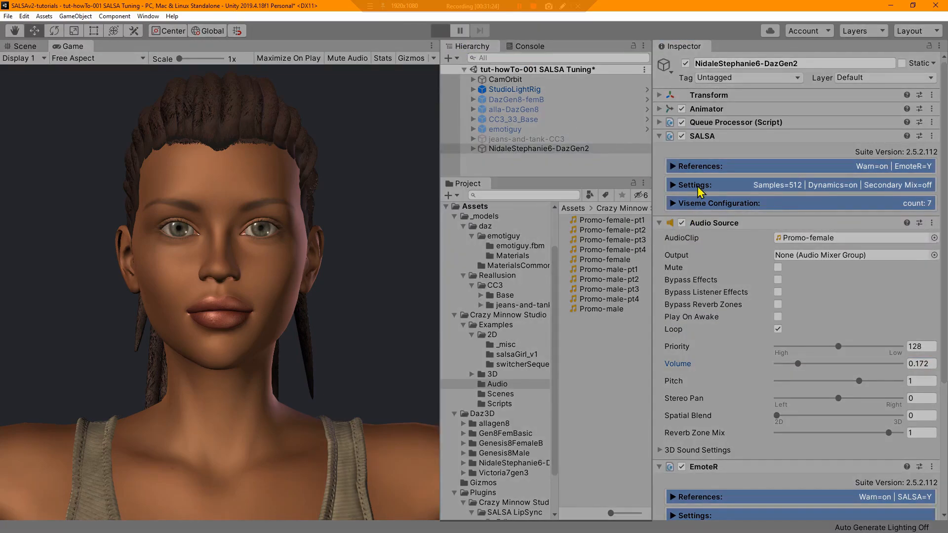
click(705, 168)
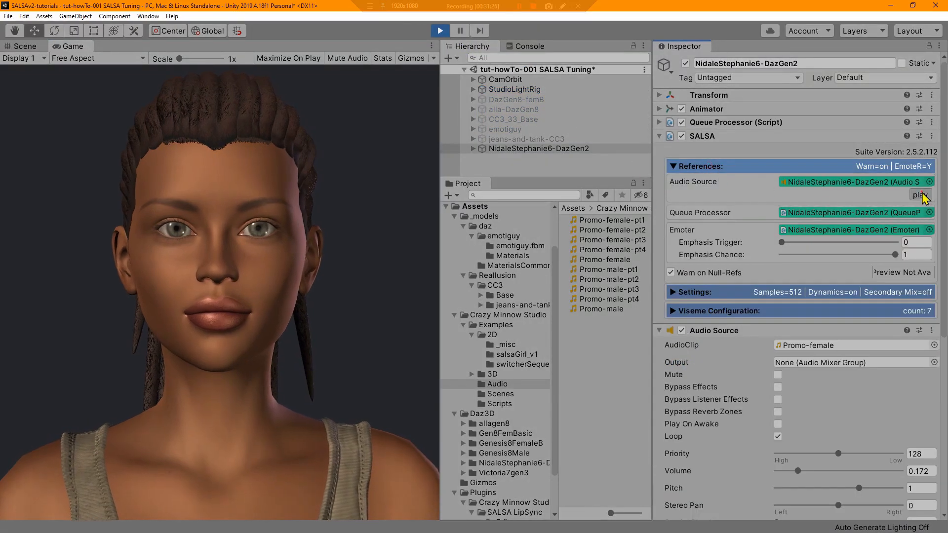
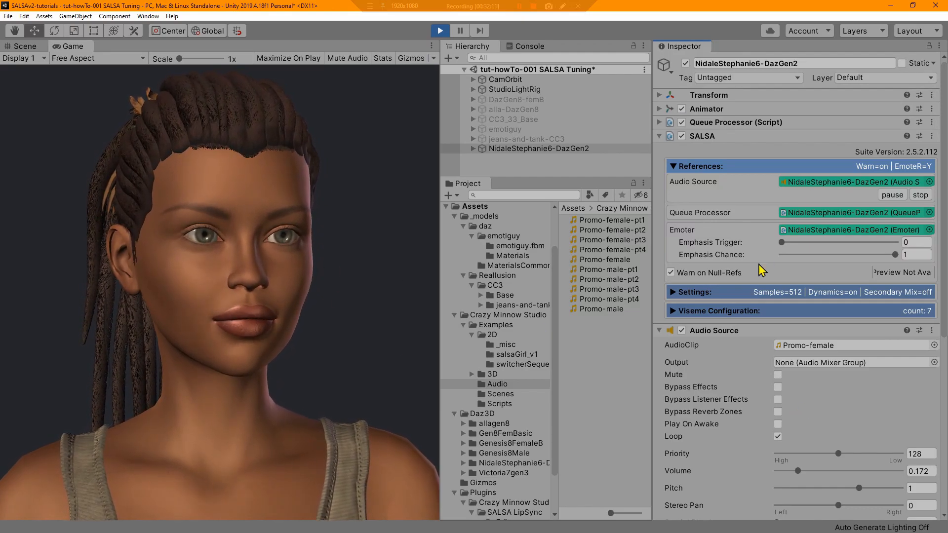
click(675, 292)
scroll(767, 288, down, 3)
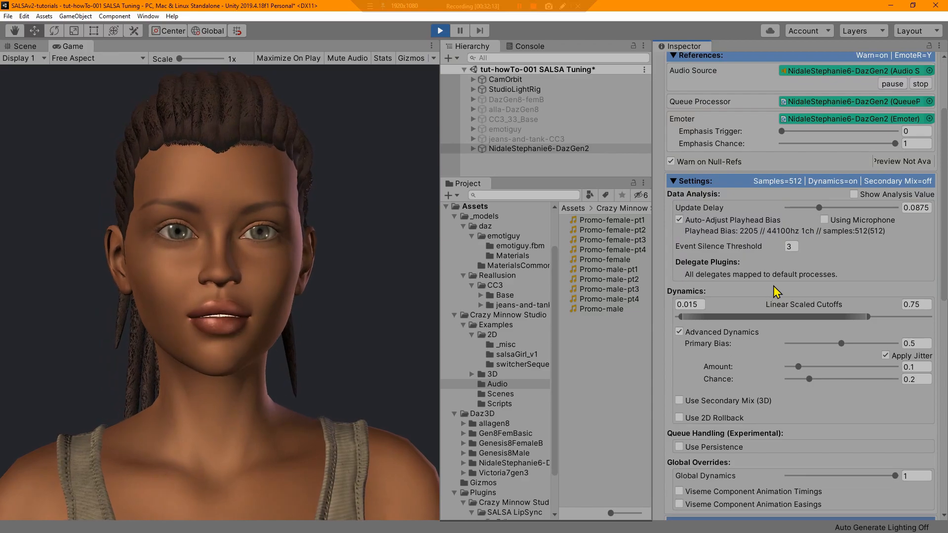
scroll(772, 287, down, 3)
click(701, 380)
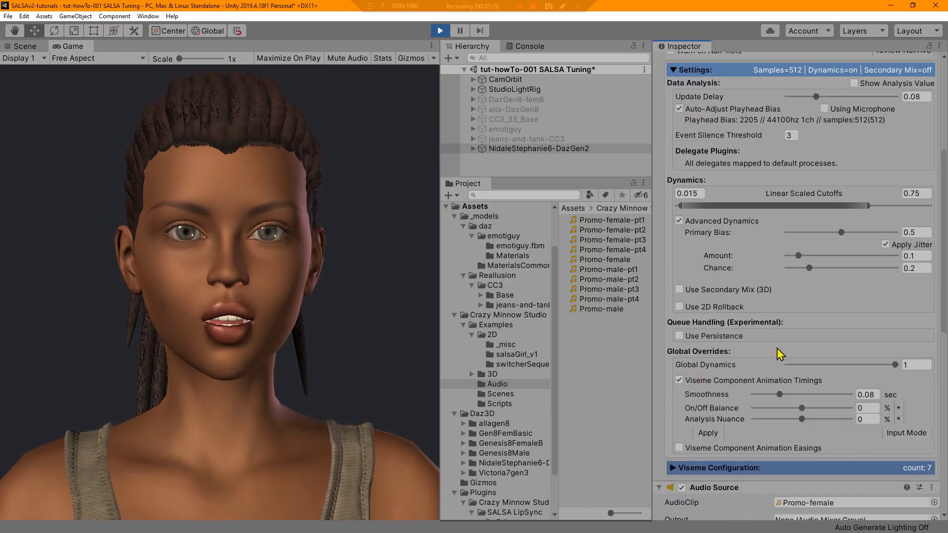
Try a Silence Threshold of about 0.848 and an EndPoint of 0.8 in the Silence Analyzer during playback.
scroll(775, 343, down, 3)
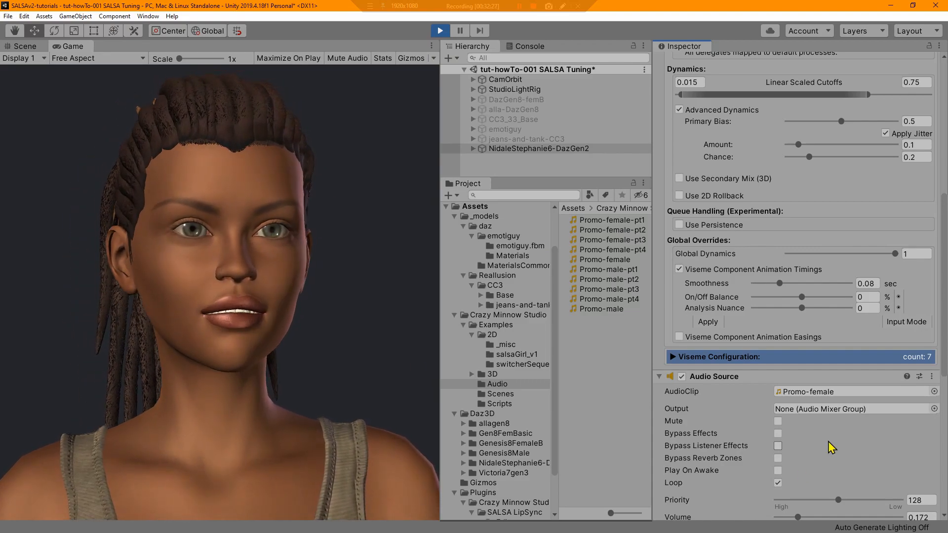
scroll(829, 442, down, 5)
scroll(824, 442, down, 3)
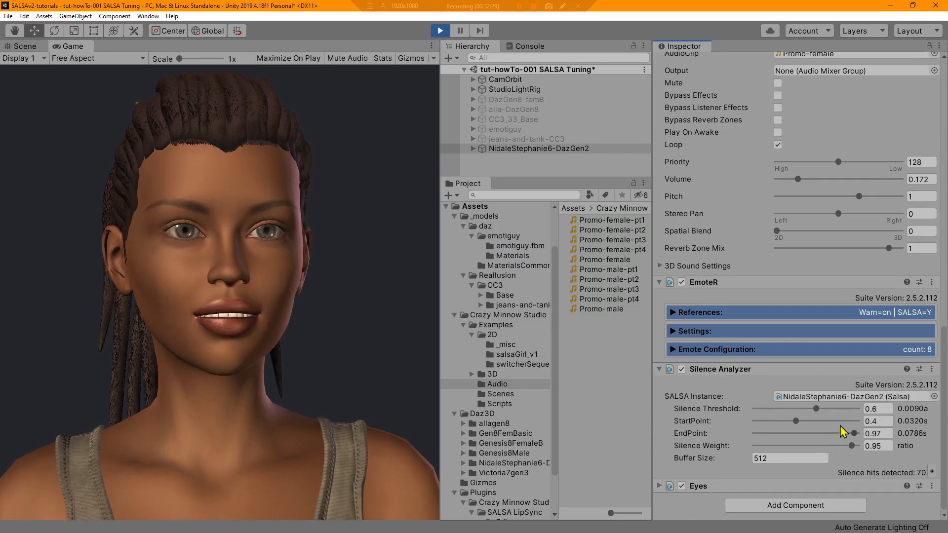
drag(816, 409, 837, 434)
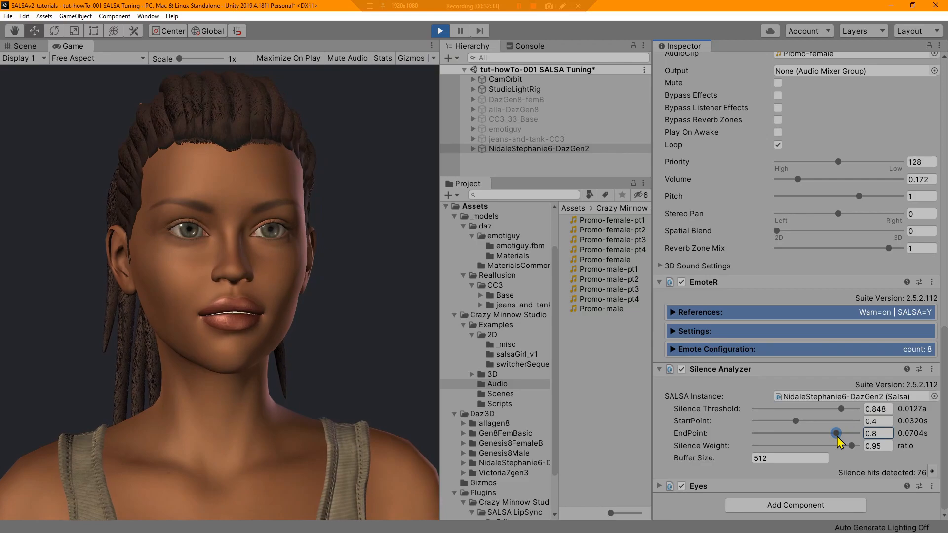
scroll(791, 206, up, 3)
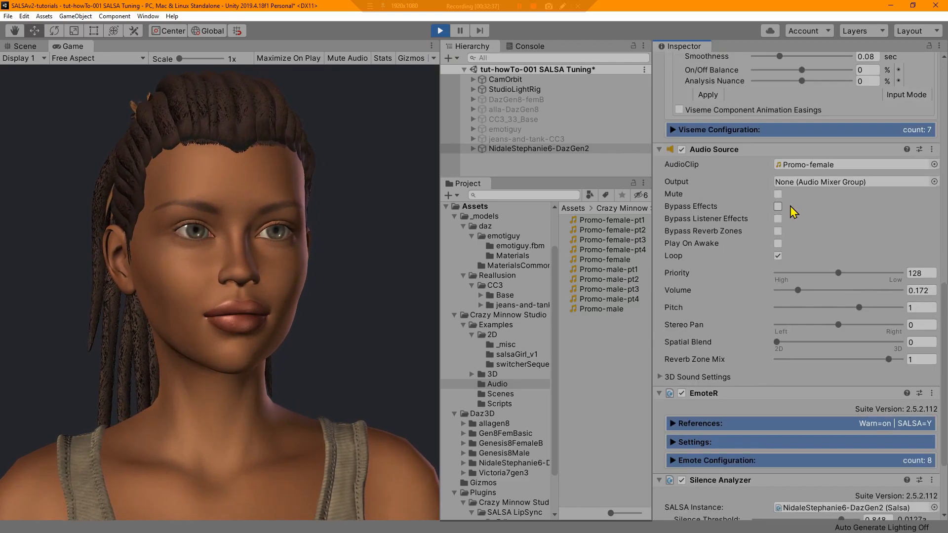
scroll(742, 253, down, 3)
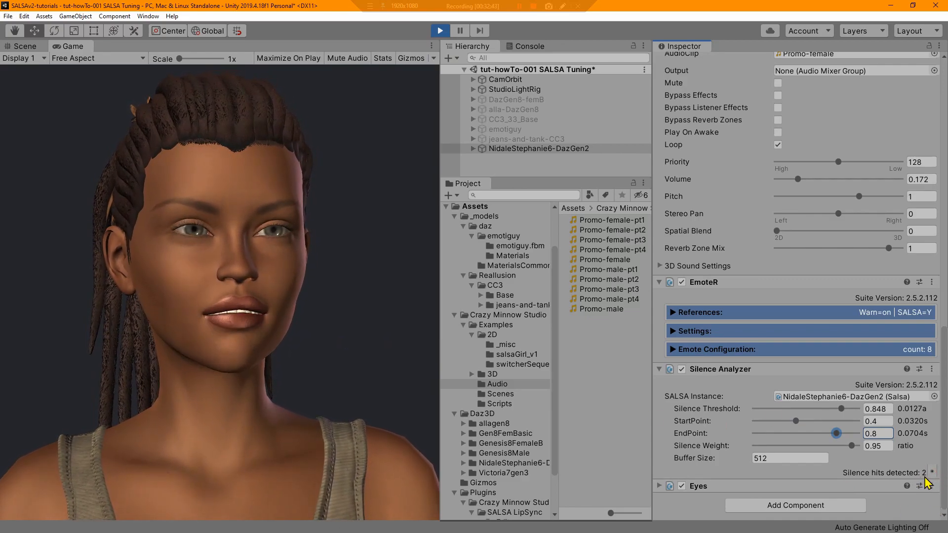
Set the viseme animation timings to Smoothness 0.117, On/Off Balance 13% and Analysis Nuance -12.3% during playback.
scroll(750, 252, up, 4)
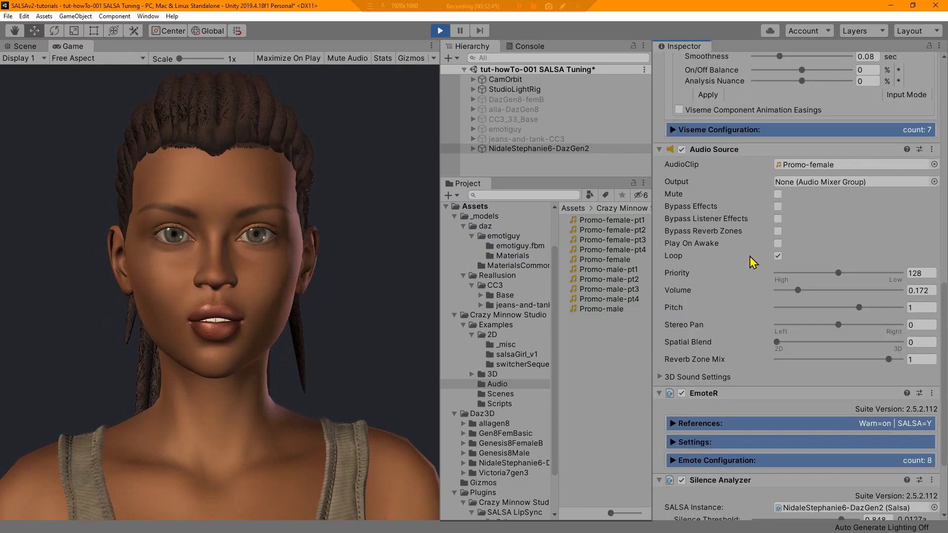
scroll(749, 317, up, 2)
scroll(749, 317, up, 3)
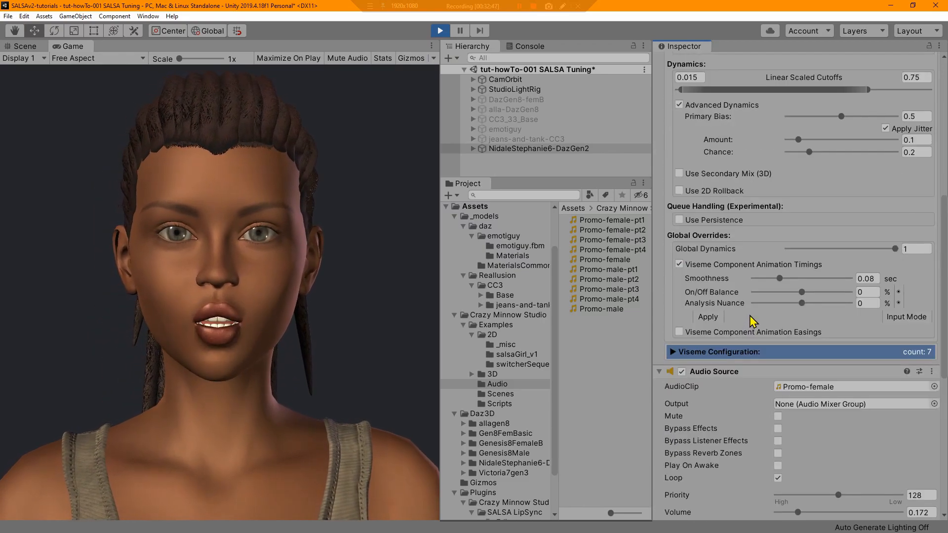
drag(783, 280, 794, 280)
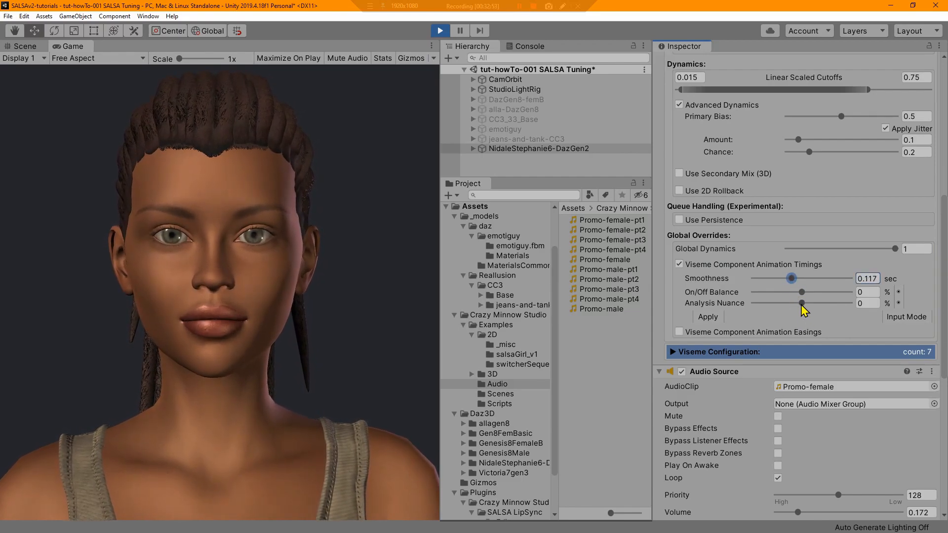
scroll(806, 238, up, 3)
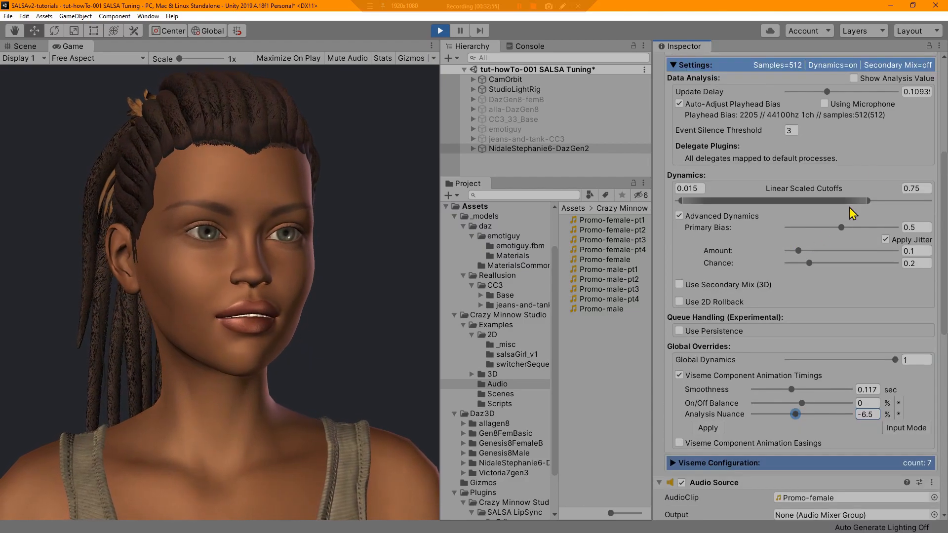
drag(804, 404, 808, 404)
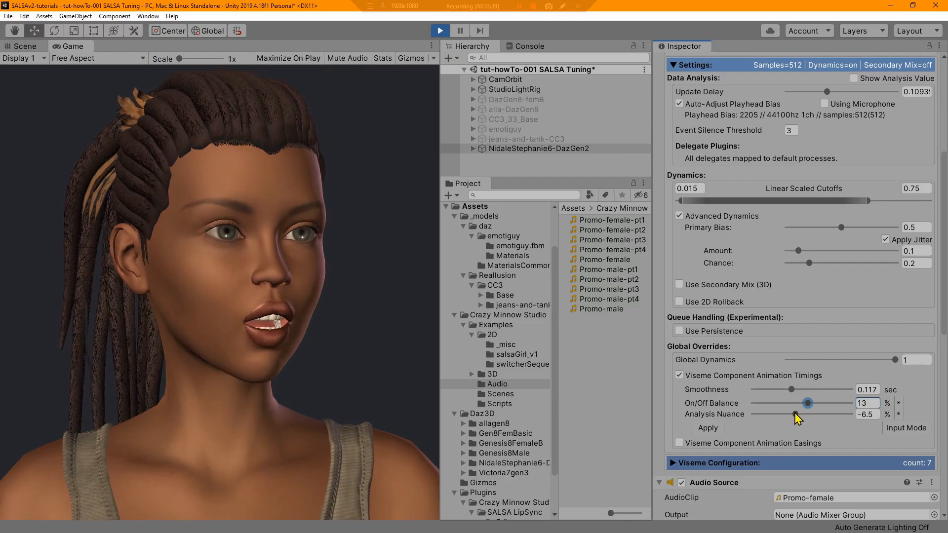
drag(795, 414, 790, 415)
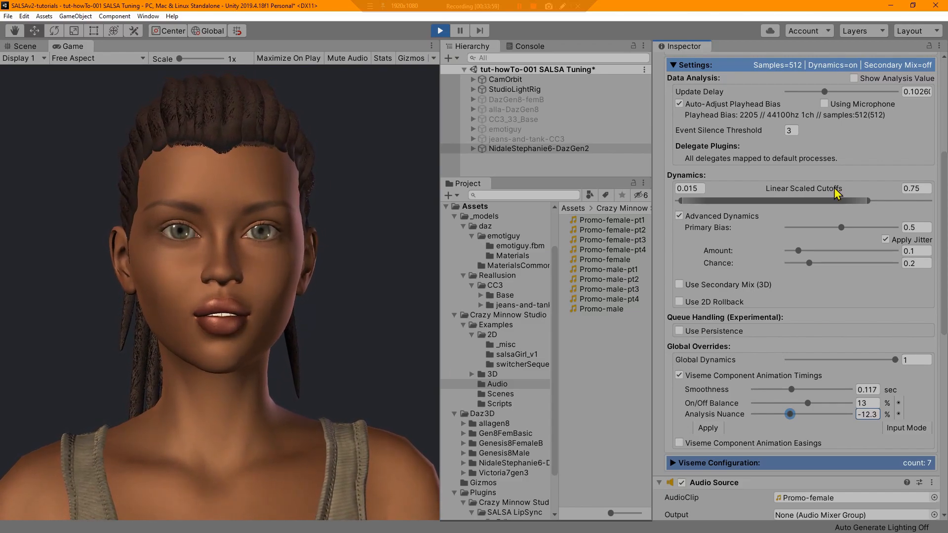
Copy the SALSA component, exit play mode, and paste the copied values back onto the SALSA component.
scroll(851, 259, up, 5)
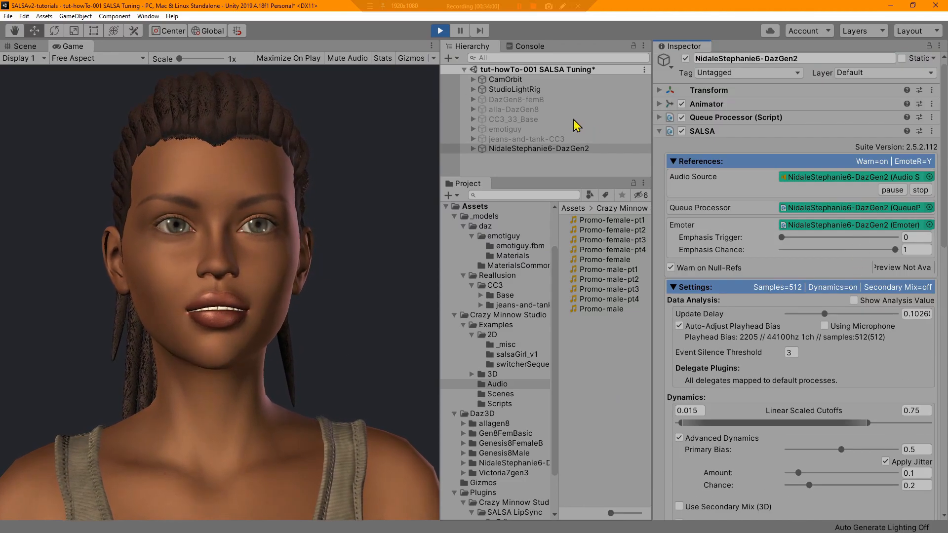
click(931, 131)
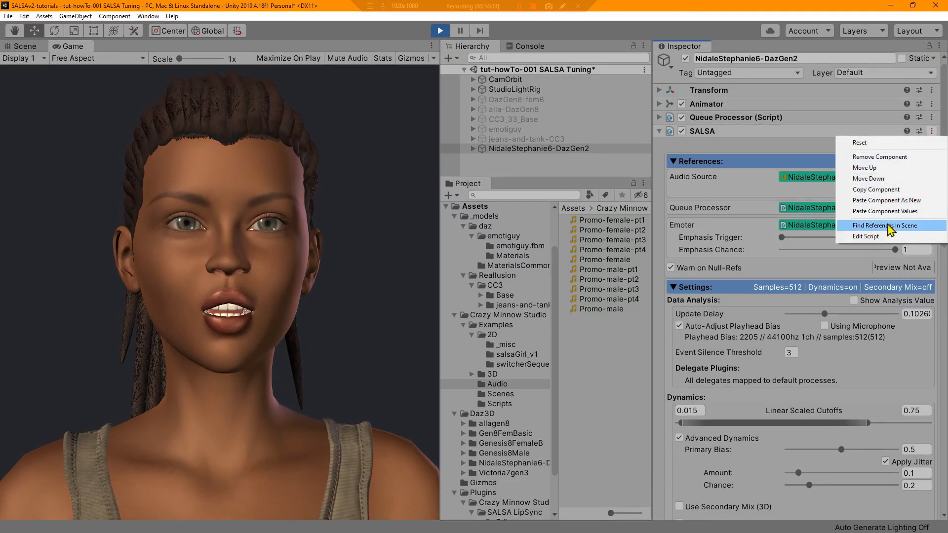
click(888, 191)
click(440, 31)
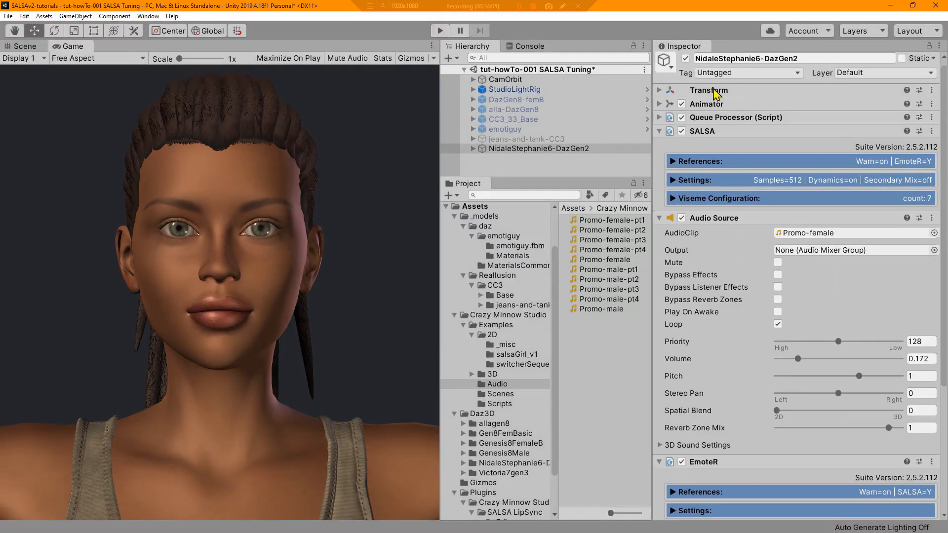
click(932, 131)
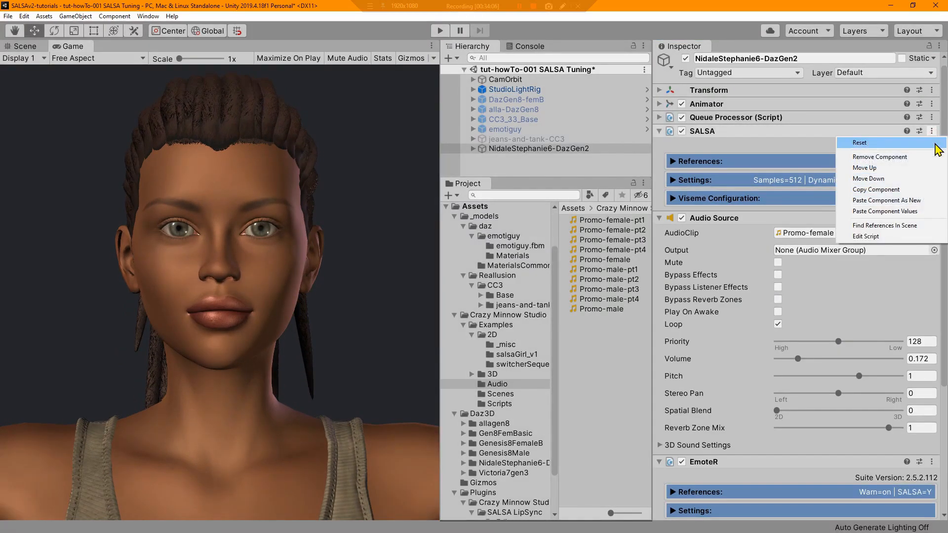
click(910, 212)
Fold the Audio Source and switch EmoteR's Emote Configuration to Collection Display Mode.
scroll(728, 356, down, 5)
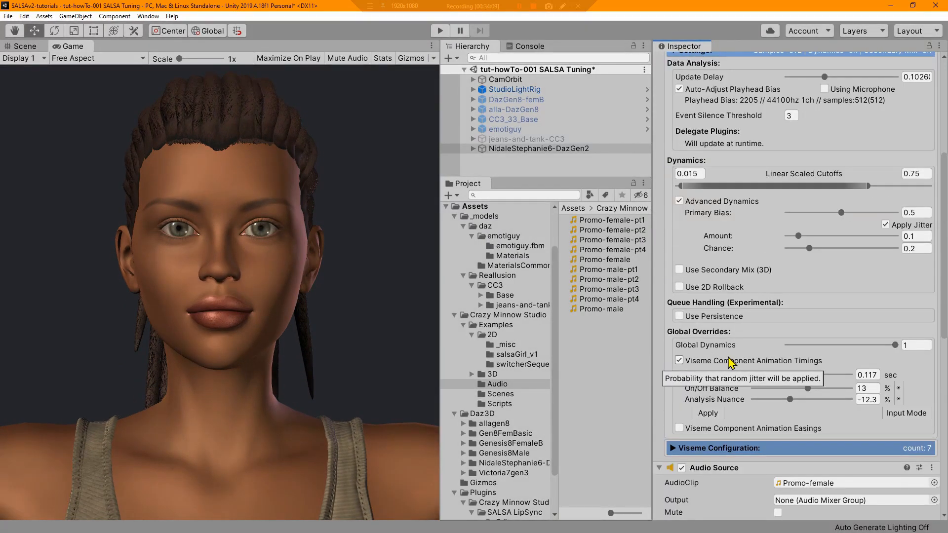
scroll(804, 403, down, 5)
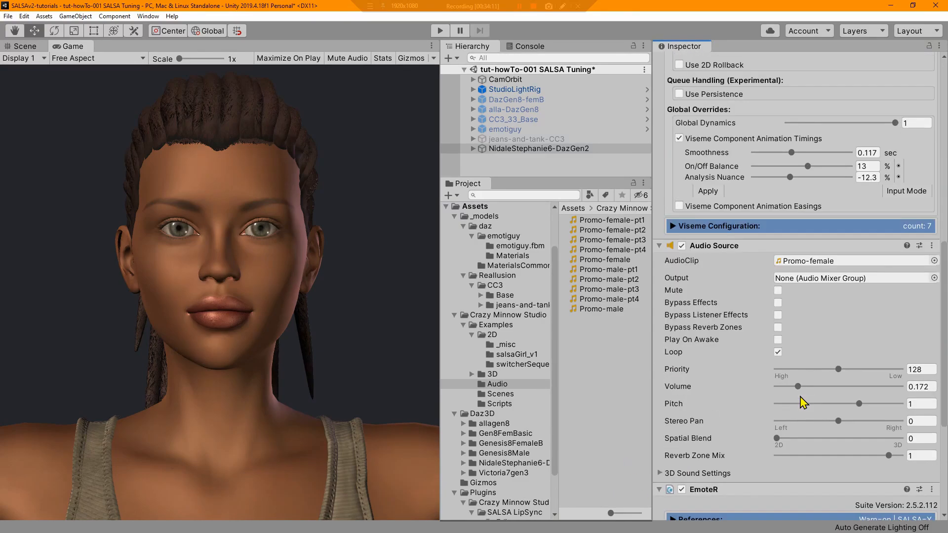
click(660, 246)
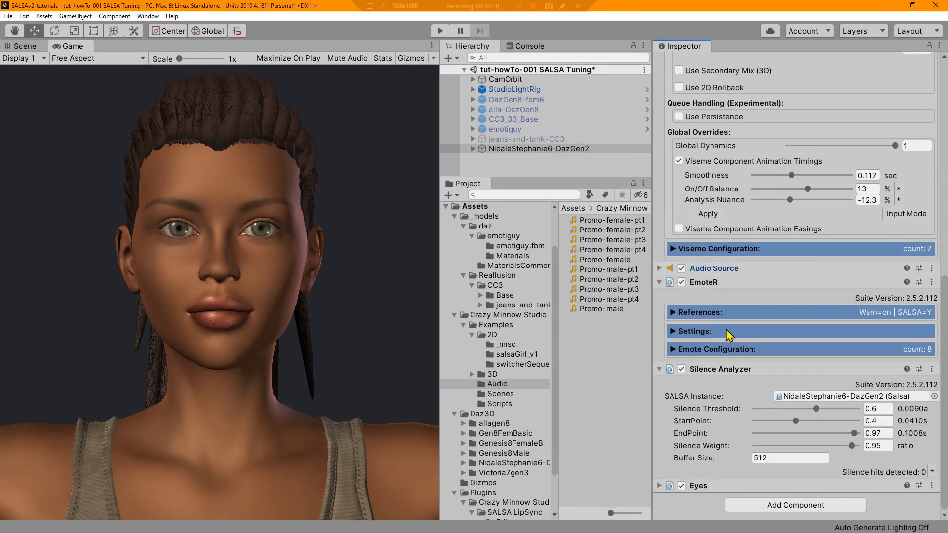
click(702, 350)
scroll(711, 390, down, 4)
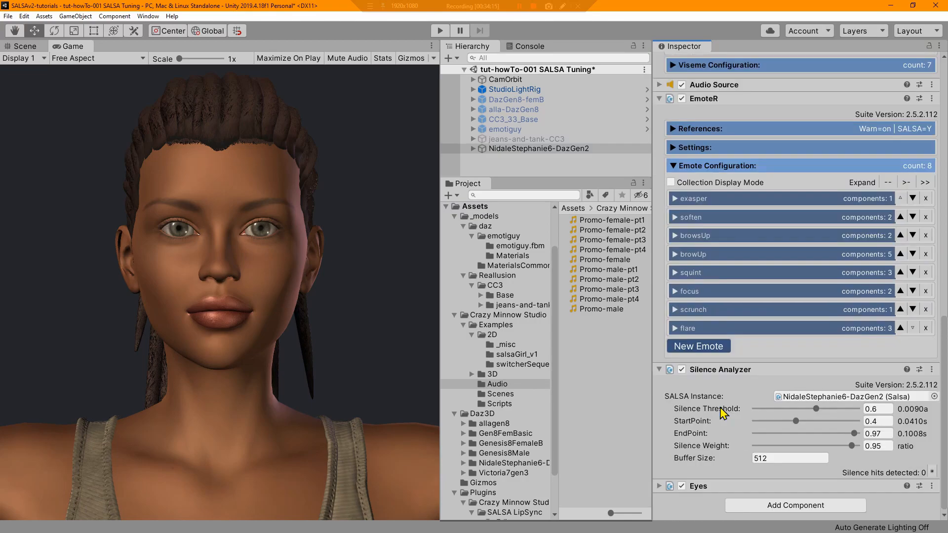
click(670, 182)
Preview the exasper emote on the face and turn its preview off again.
click(673, 196)
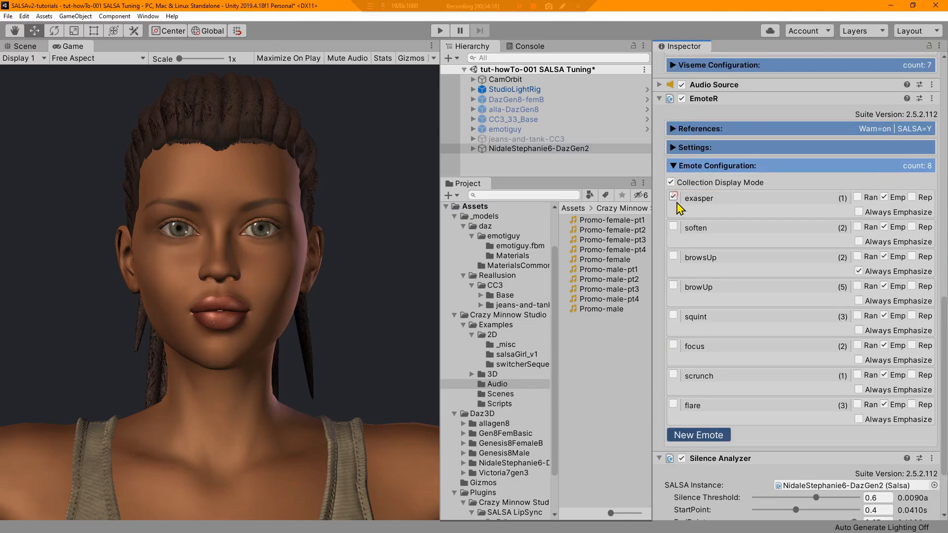
click(674, 197)
click(673, 196)
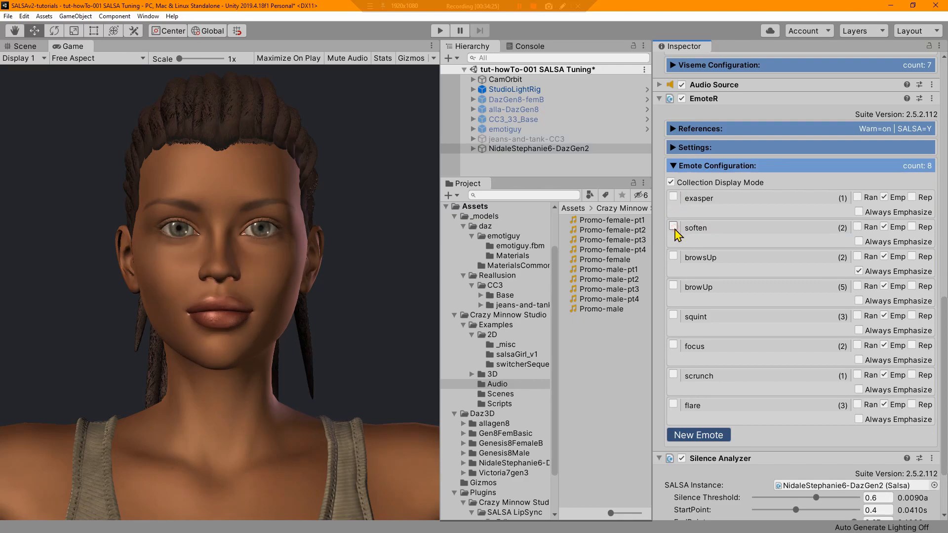
Preview the soften, squint, scrunch and flare emotes on the face one by one, turning each preview off again.
click(675, 228)
click(674, 229)
click(673, 315)
click(674, 315)
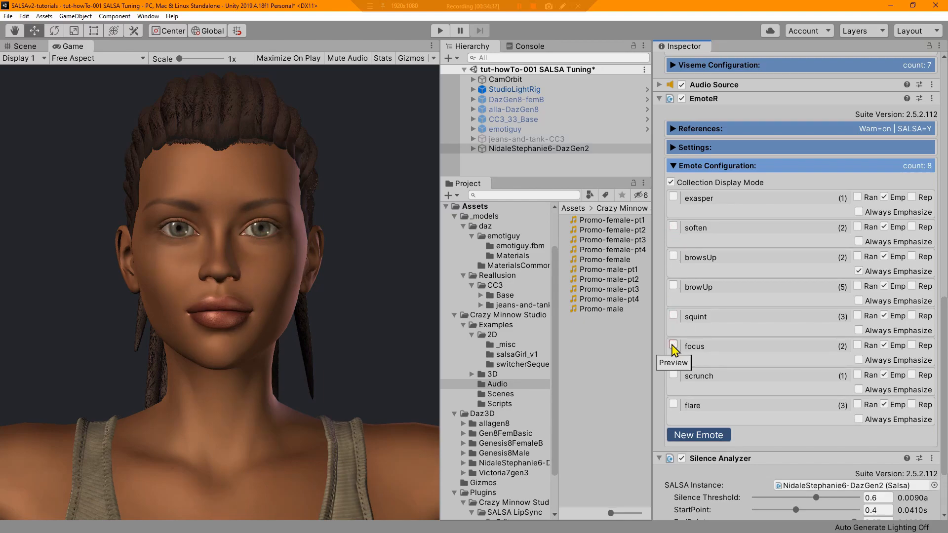
click(674, 376)
click(675, 376)
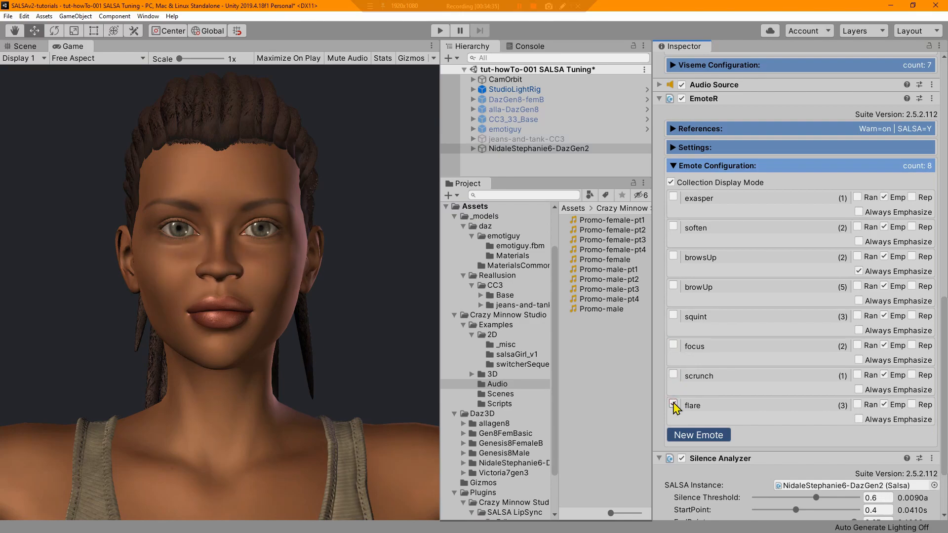
click(674, 404)
click(674, 404)
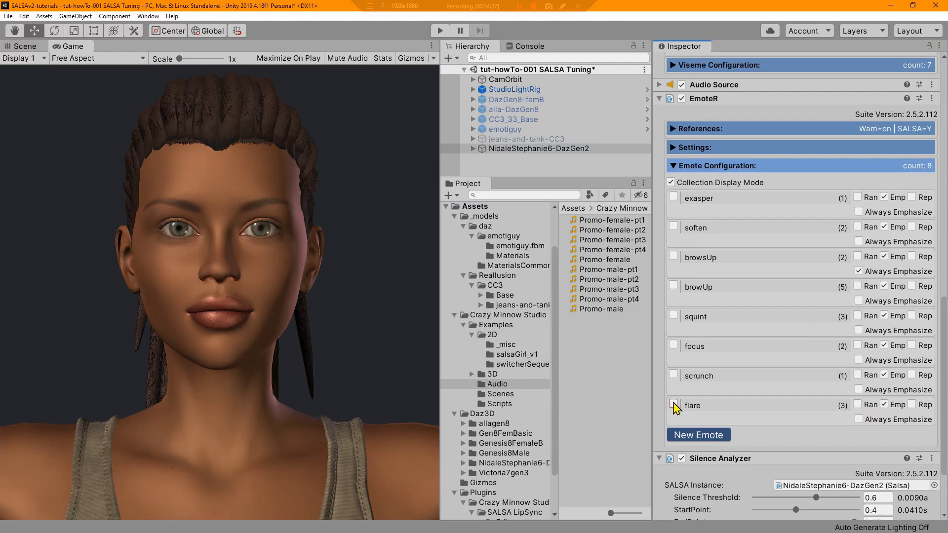
Leave Collection Display Mode, set the flare emote's Expression Dynamics to 0.406 while previewing it, and fold the emote with its preview off.
click(671, 182)
click(675, 329)
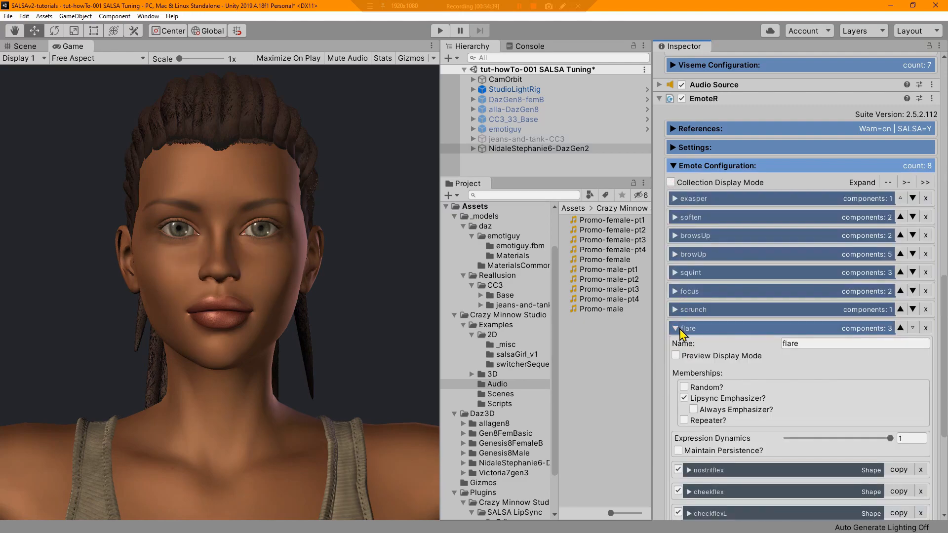
scroll(732, 390, down, 3)
click(676, 245)
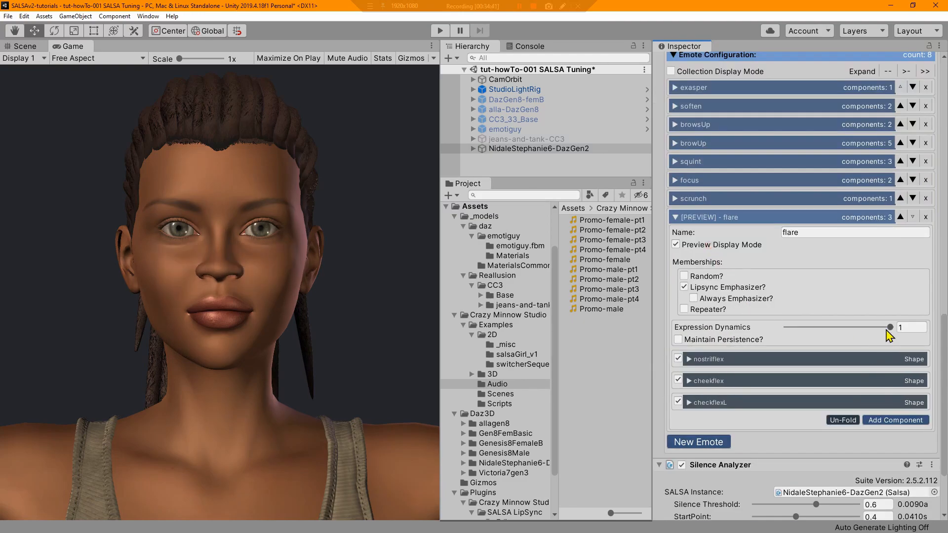
drag(890, 328, 774, 336)
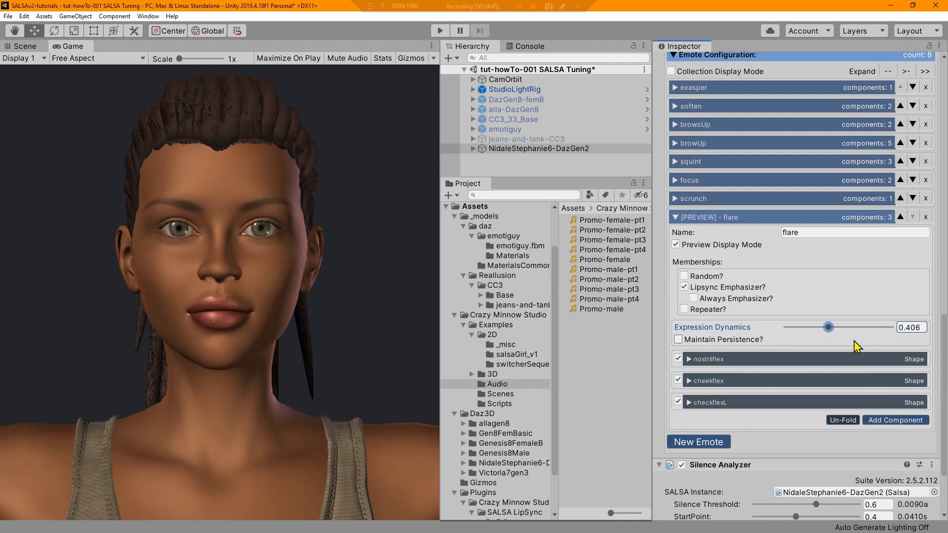
click(676, 245)
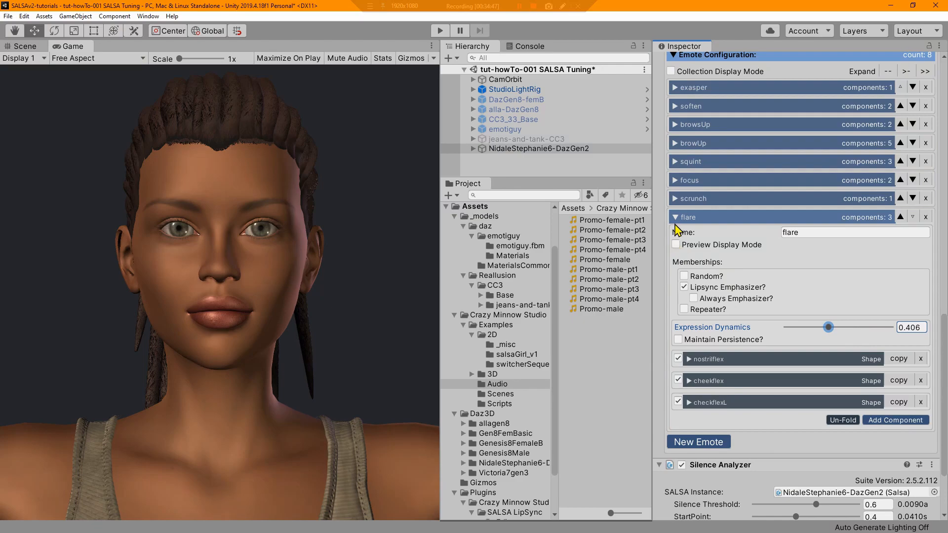
click(675, 218)
Set the exasper emote's Expression Dynamics to 0.656 with its preview on, and fold the emote.
click(676, 199)
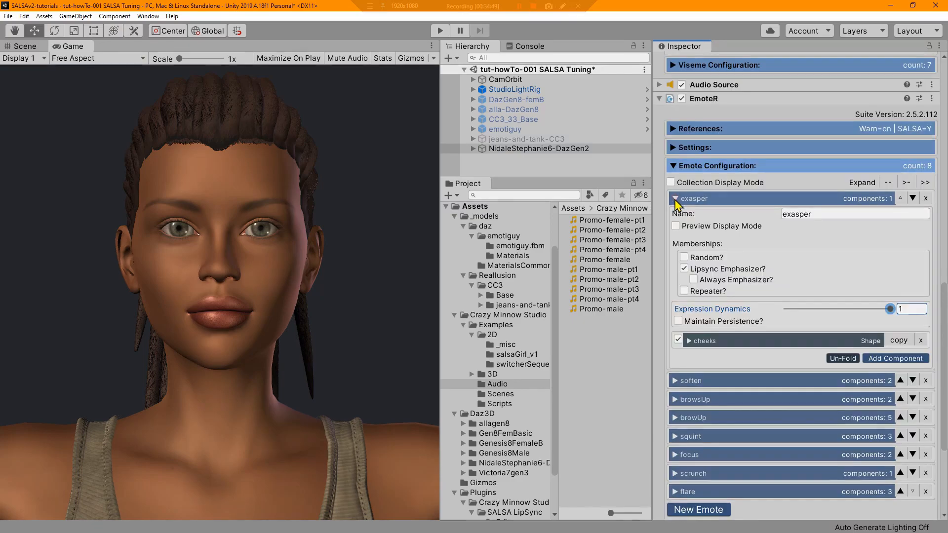
click(676, 226)
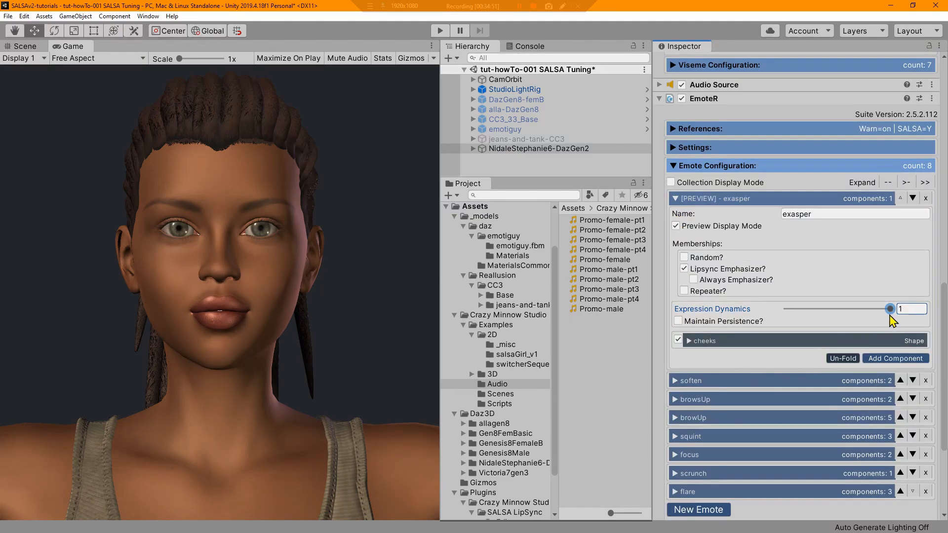
mouse_move(860, 307)
mouse_down()
mouse_move(789, 312)
mouse_move(850, 318)
mouse_up()
click(676, 200)
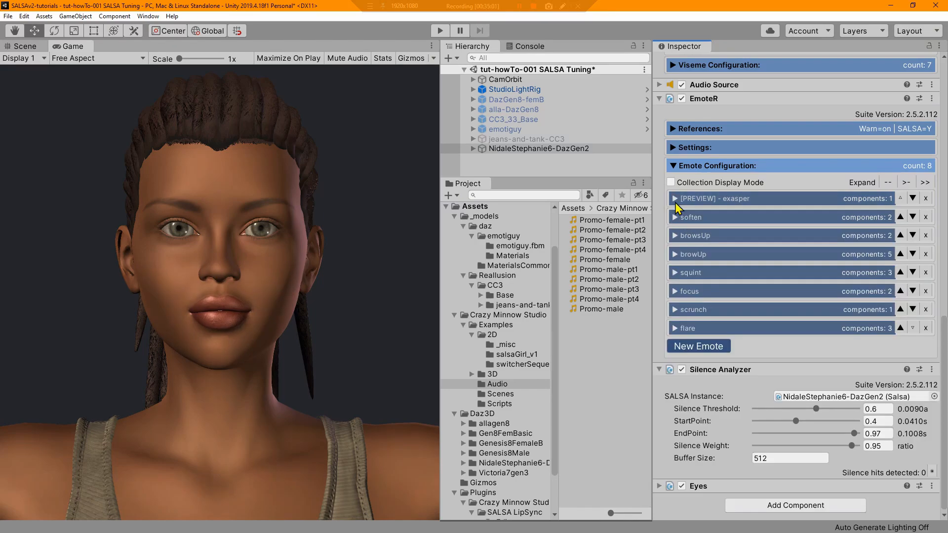
click(675, 200)
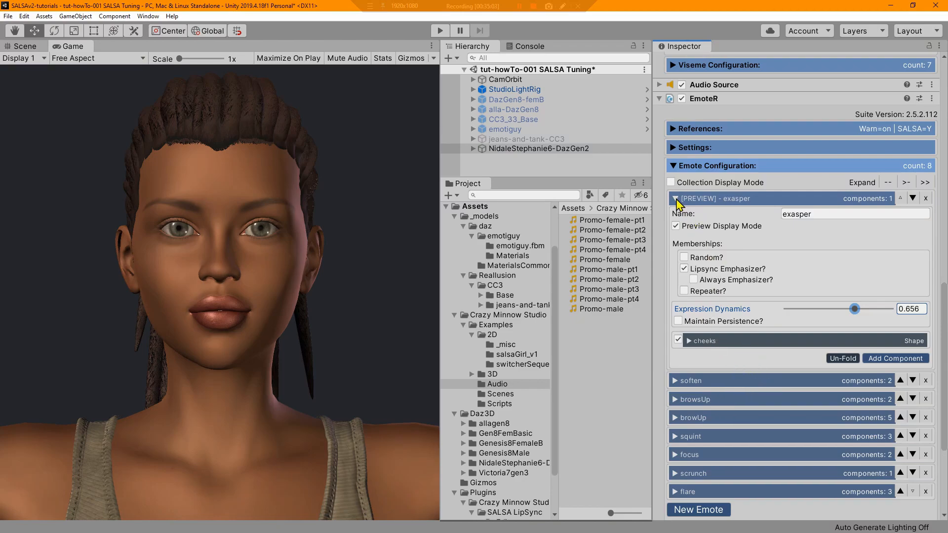
click(677, 199)
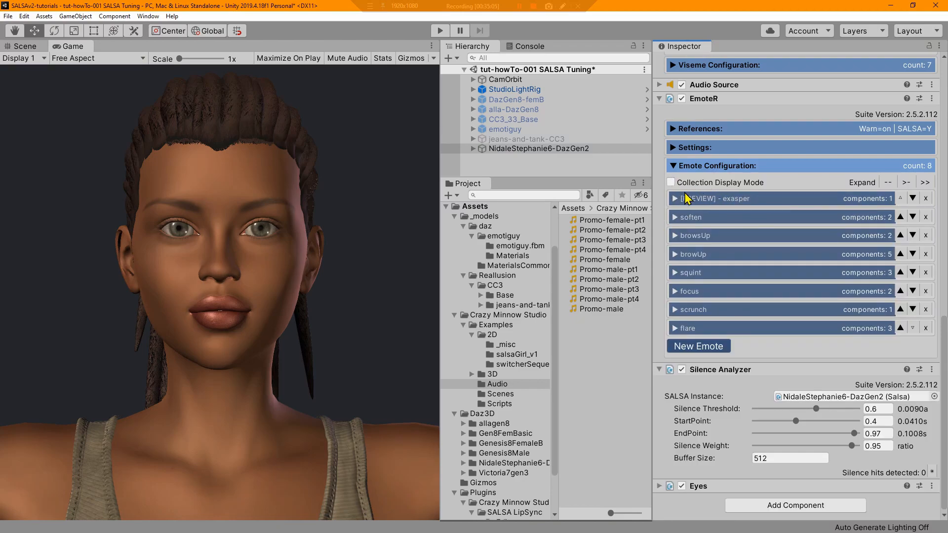
Lower the soften emote's Expression Dynamics while previewing it, fold the emote, and return to Collection Display Mode.
click(676, 218)
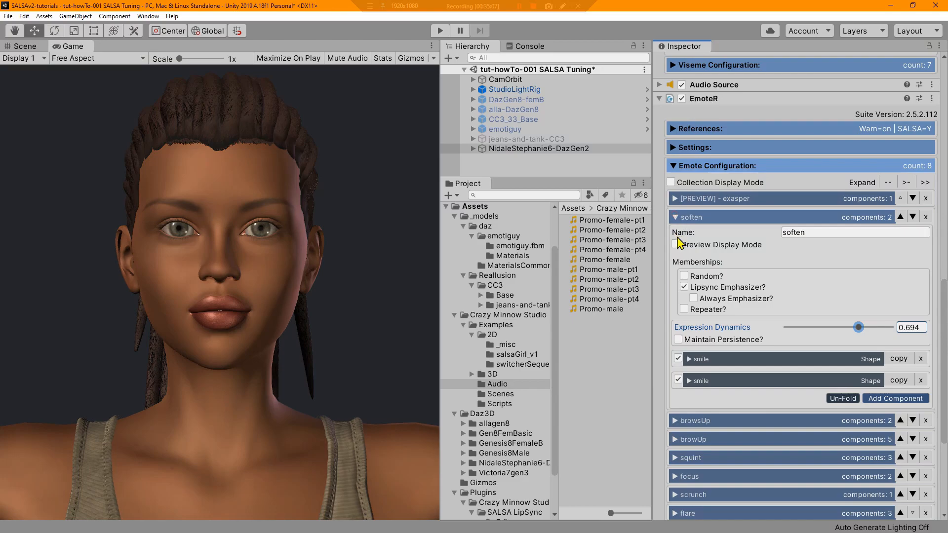
click(676, 245)
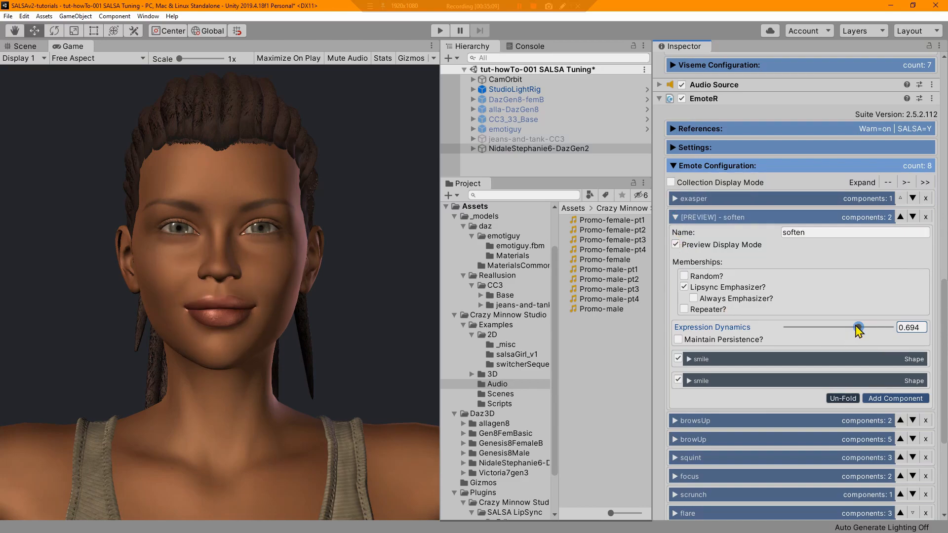
drag(860, 328, 830, 341)
click(677, 218)
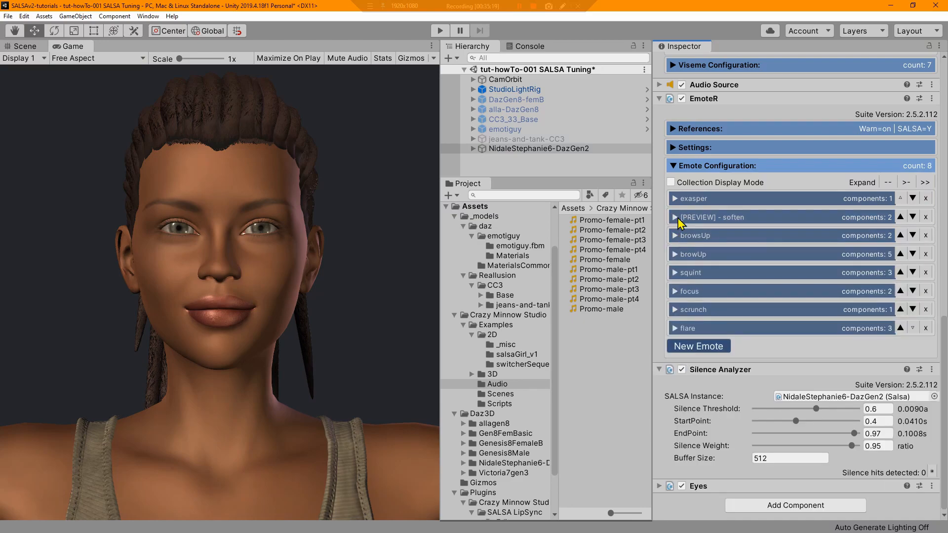
click(672, 182)
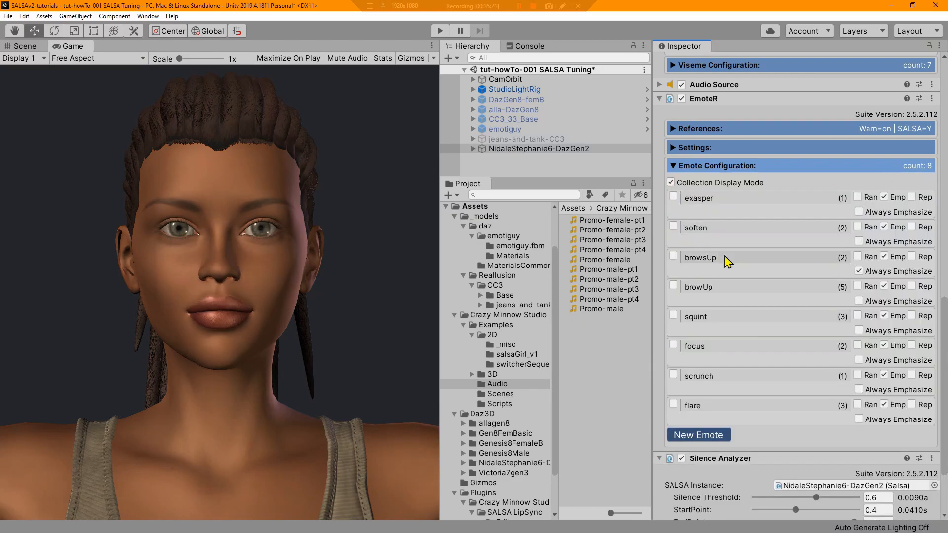
Run the scene to review the adjusted emotes during lip-sync, and exit play mode.
scroll(728, 282, up, 10)
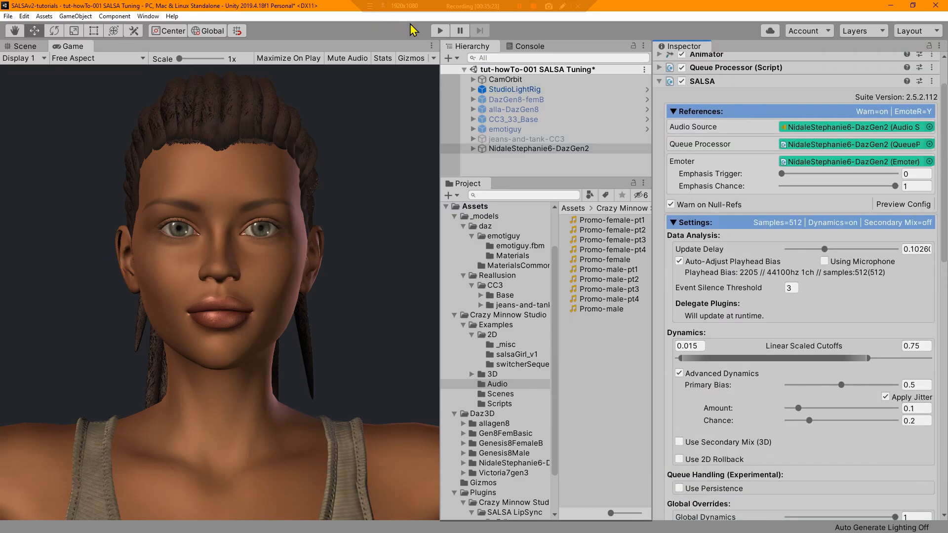
click(440, 30)
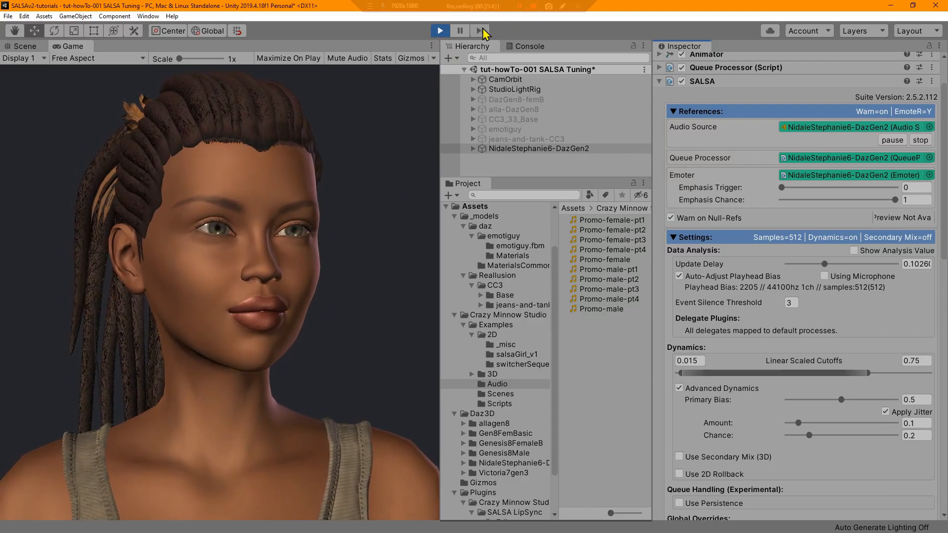
click(440, 31)
Set EmoteR's Emphasizers to trigger to 3, and fold its Emote Configuration and Settings sections.
scroll(703, 257, down, 5)
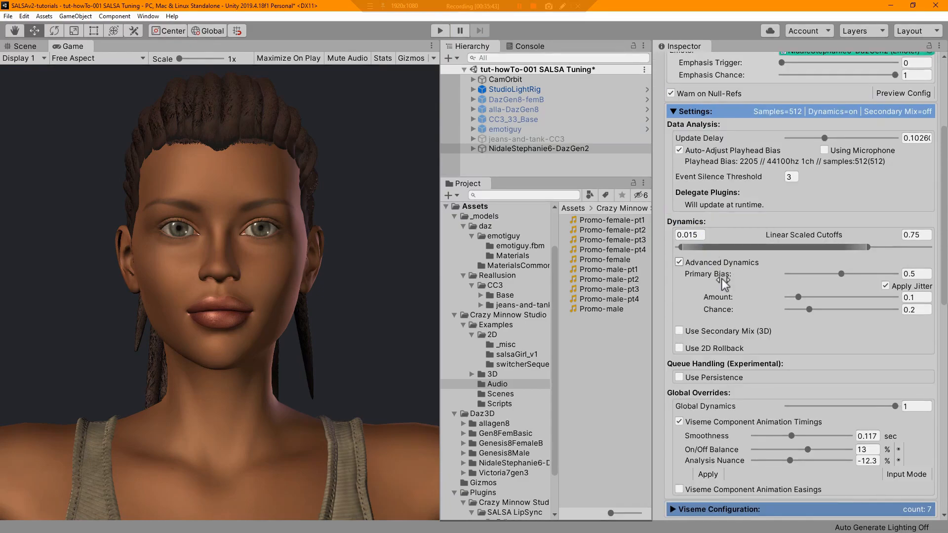
scroll(722, 270, down, 7)
click(694, 370)
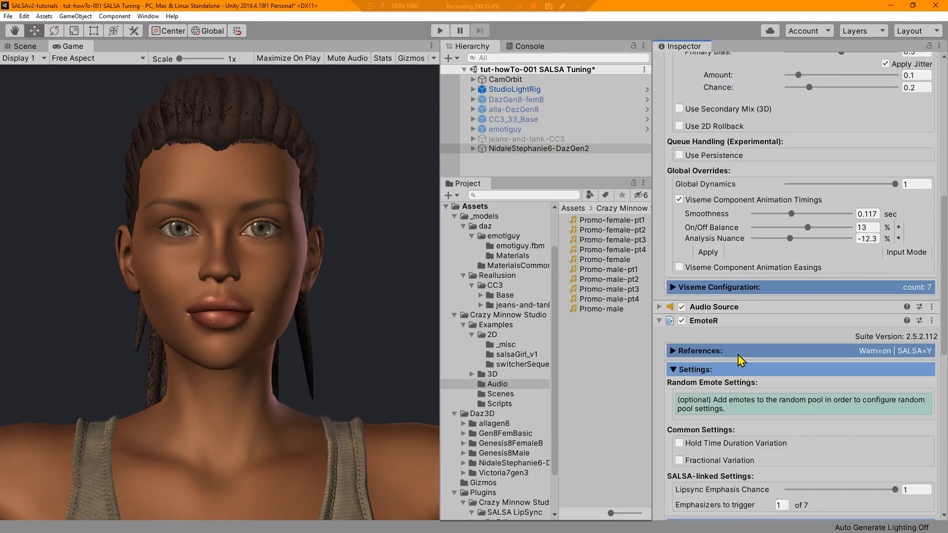
scroll(738, 355, down, 7)
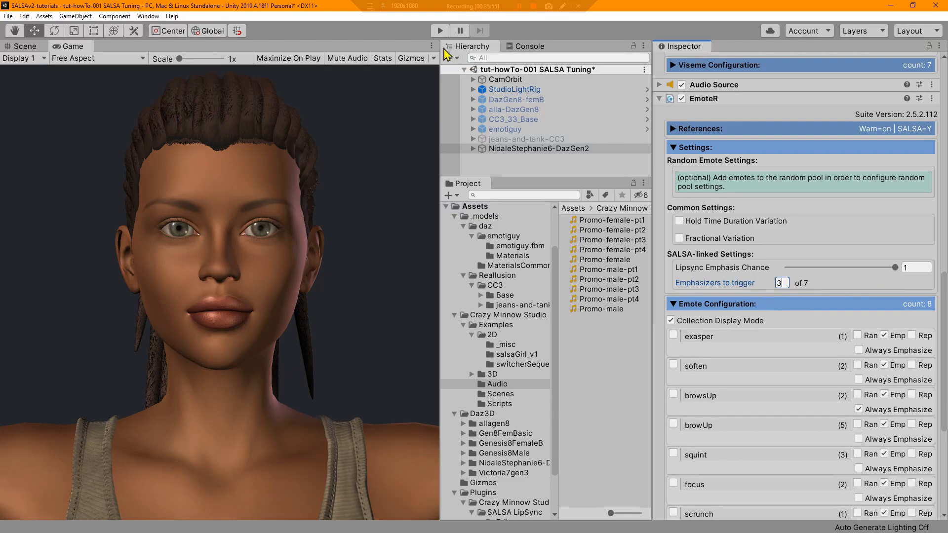
click(673, 305)
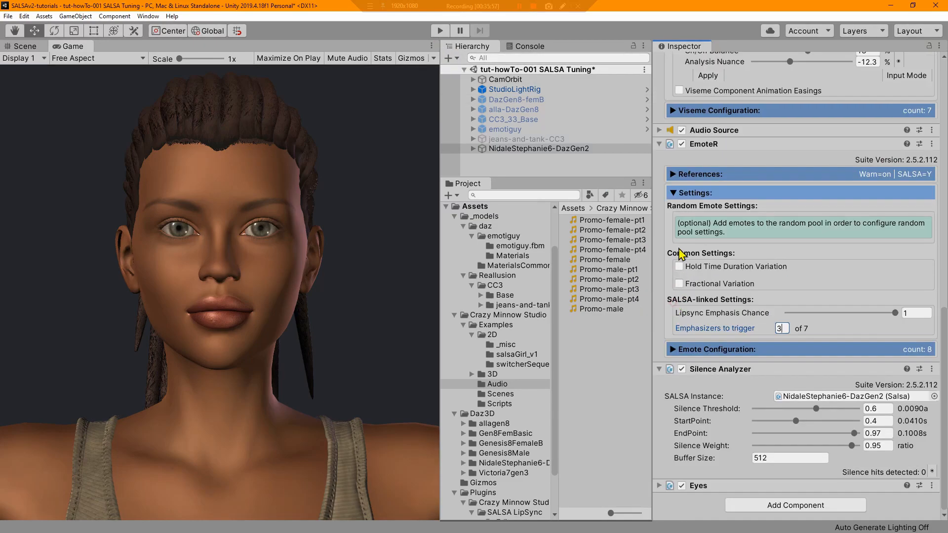
click(675, 194)
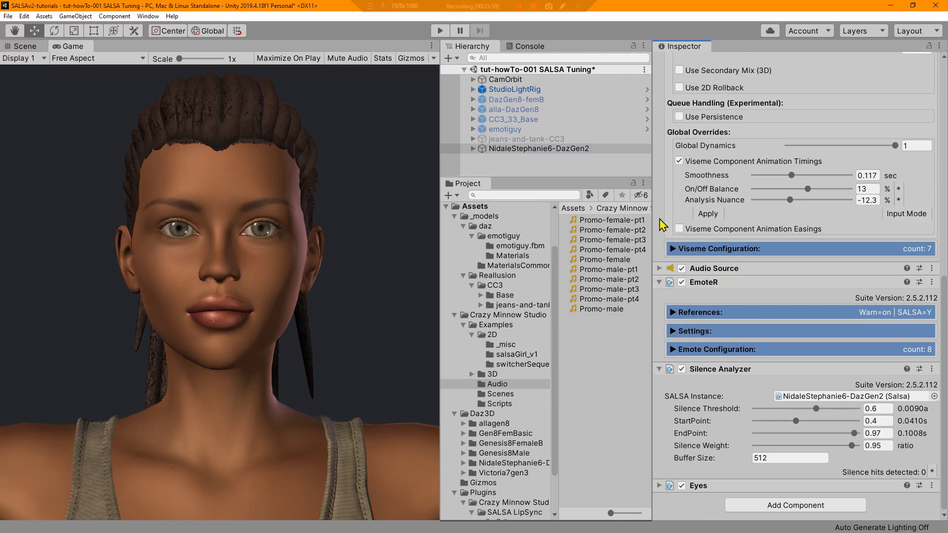
Enter play mode, play the audio to review several emphasis emotes triggering together, and exit play mode.
scroll(663, 223, up, 5)
click(439, 32)
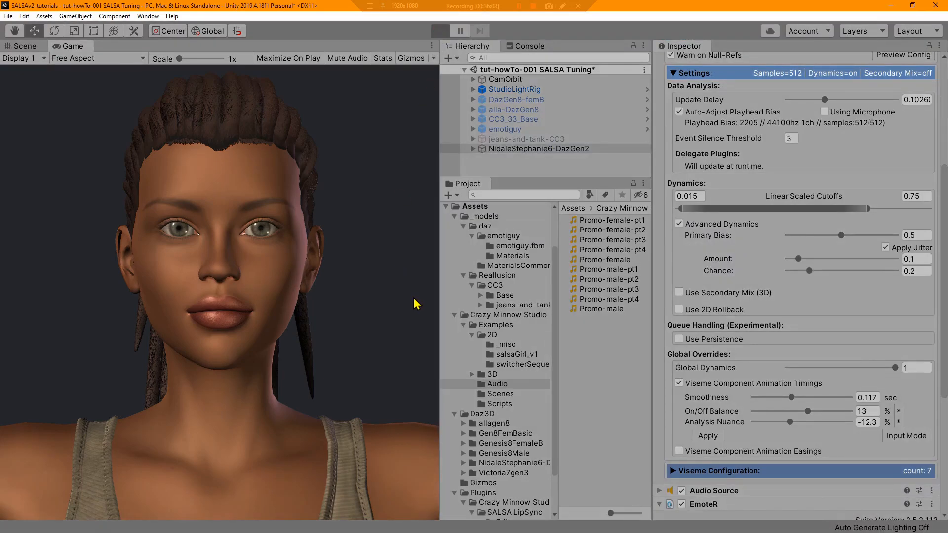
scroll(827, 175, up, 3)
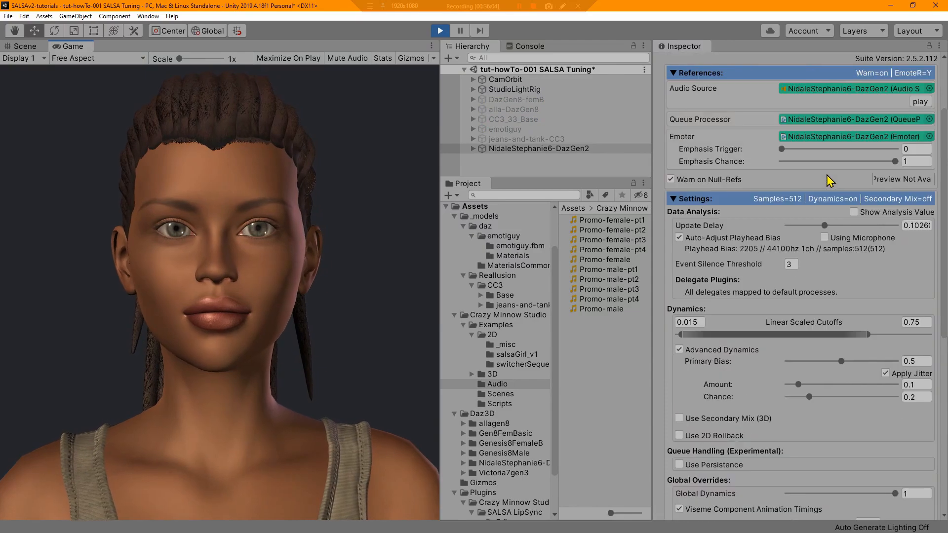
click(920, 101)
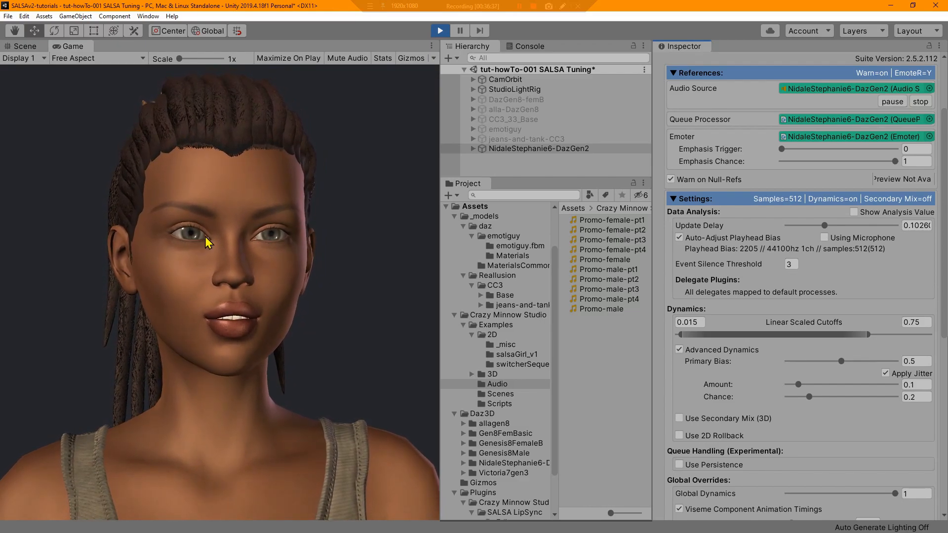
key(ctrl+p)
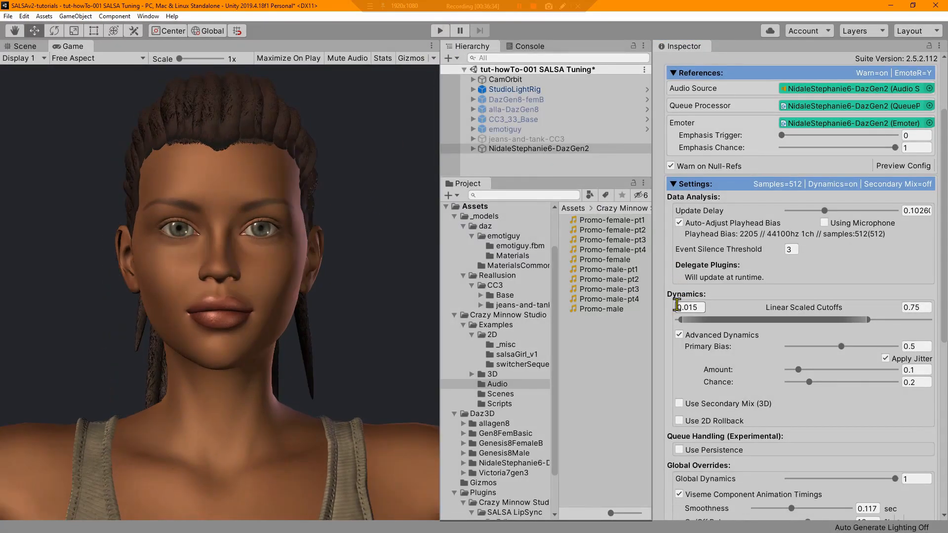
Set the squint emote's Expression Dynamics to 0.537 while previewing it, turn the preview off, and fold the emote and Emote Configuration.
scroll(678, 307, down, 10)
click(674, 349)
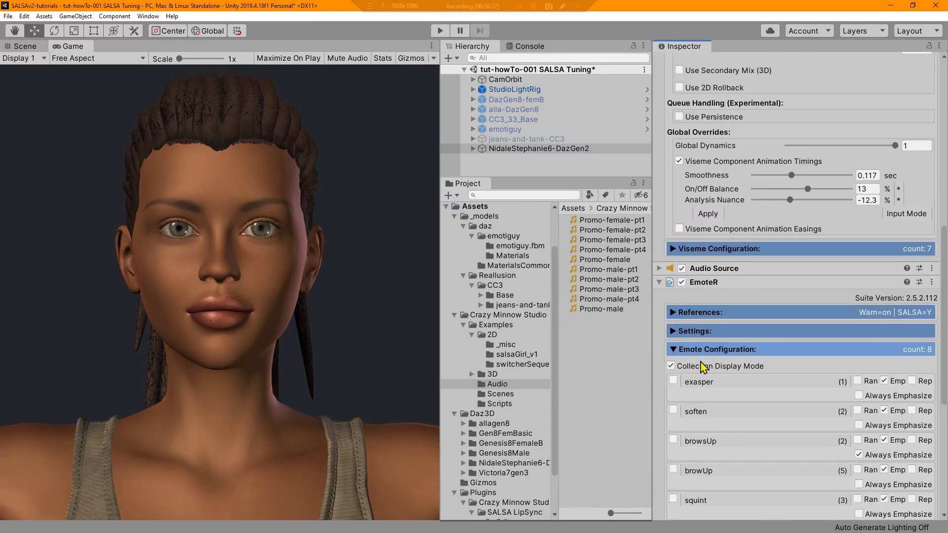
scroll(686, 321, down, 5)
click(674, 278)
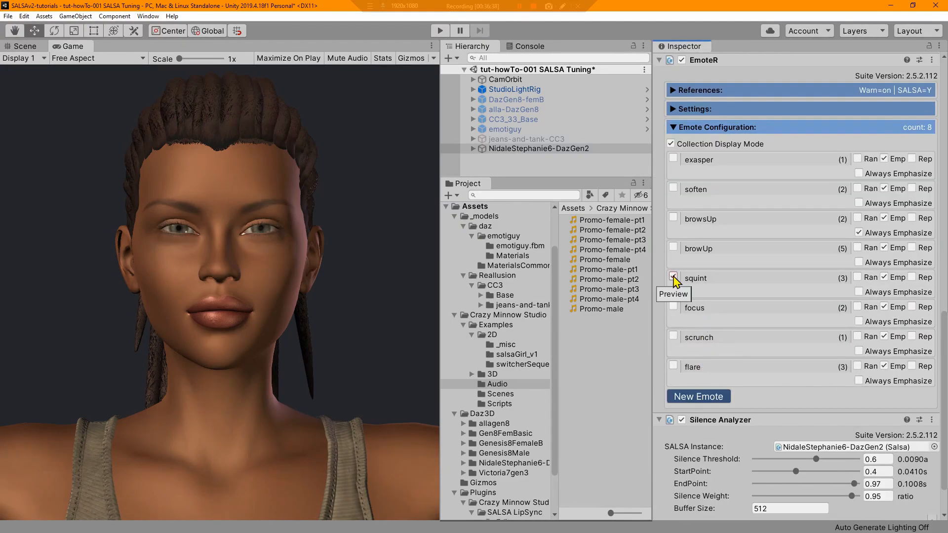
click(671, 144)
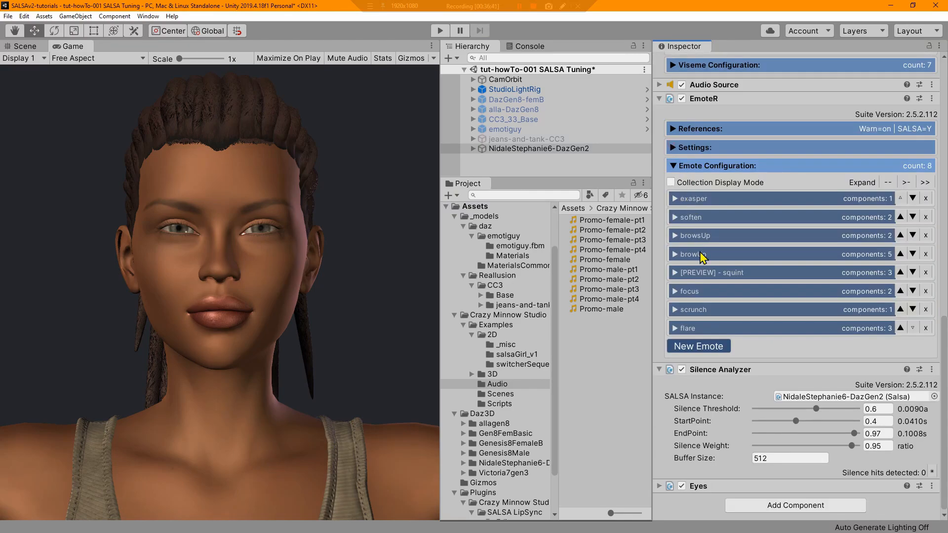
click(675, 273)
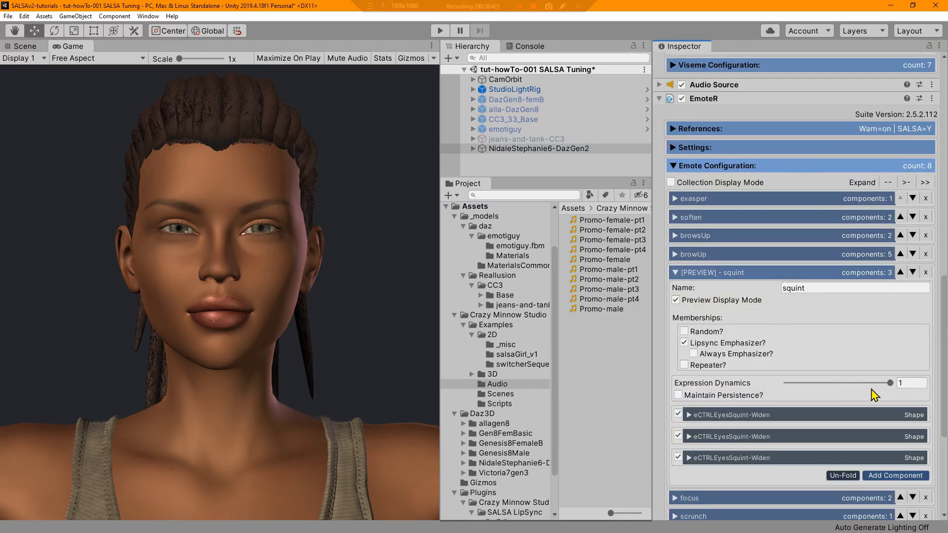
drag(891, 384, 750, 383)
drag(810, 392, 828, 385)
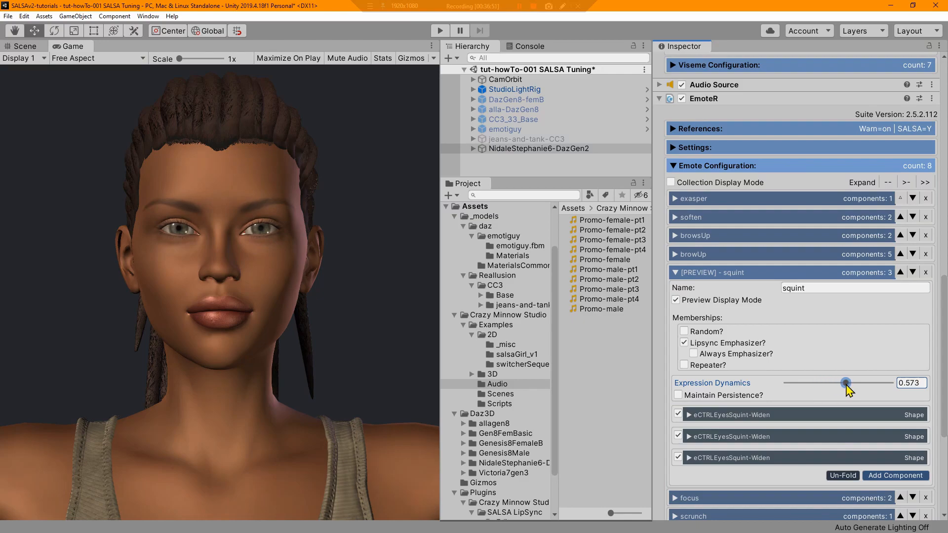
drag(847, 390, 828, 385)
click(676, 300)
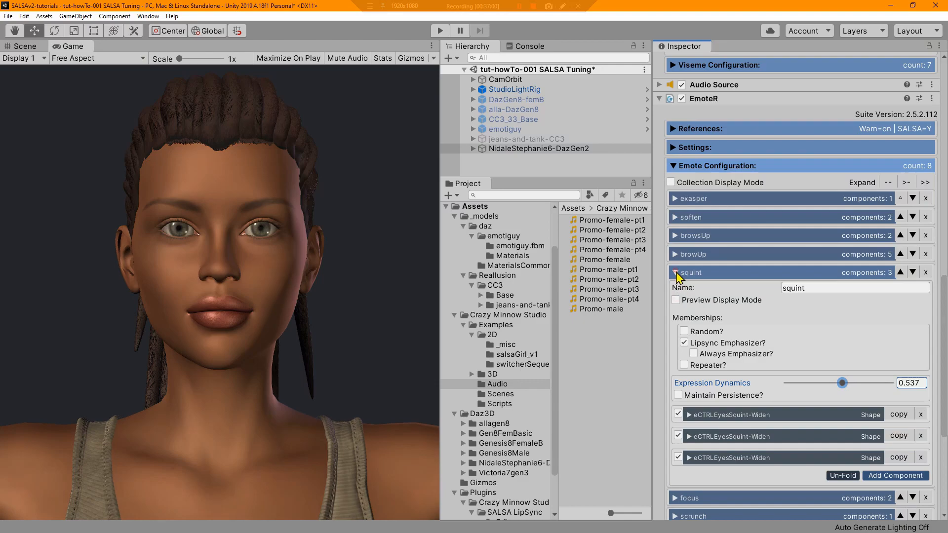
click(676, 273)
click(673, 166)
Run the scene again to check the eyes with the reduced squint emote during lip-sync.
scroll(697, 191, up, 10)
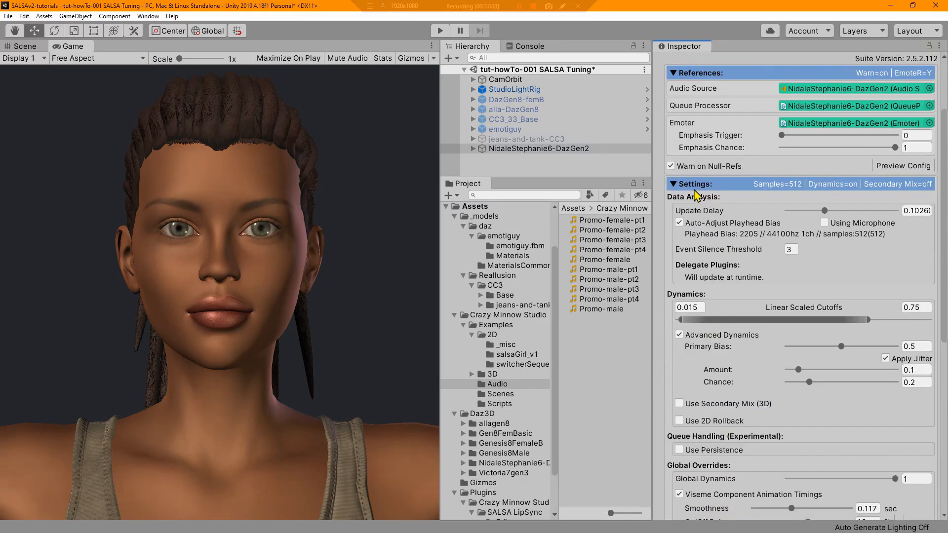
scroll(696, 191, up, 3)
click(440, 30)
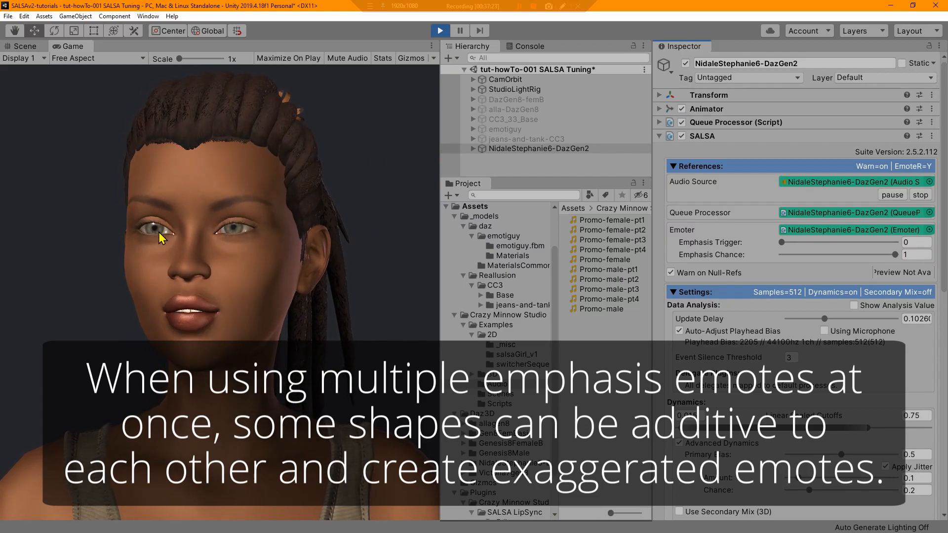
scroll(773, 393, down, 10)
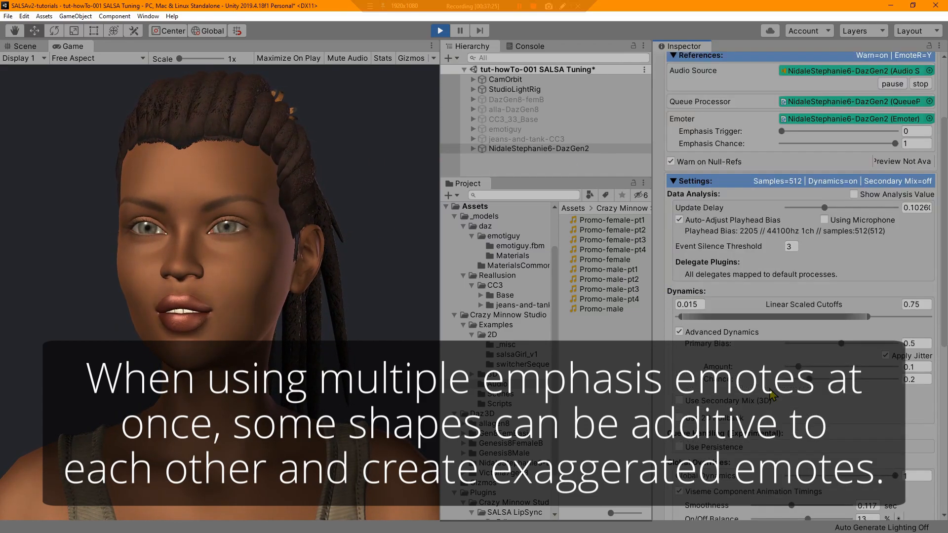
scroll(768, 392, down, 5)
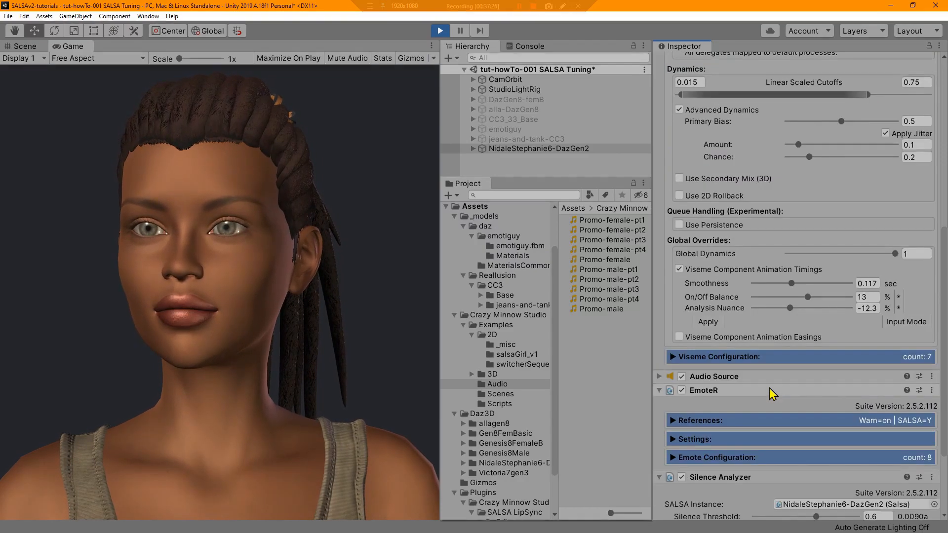
click(674, 458)
scroll(677, 385, down, 10)
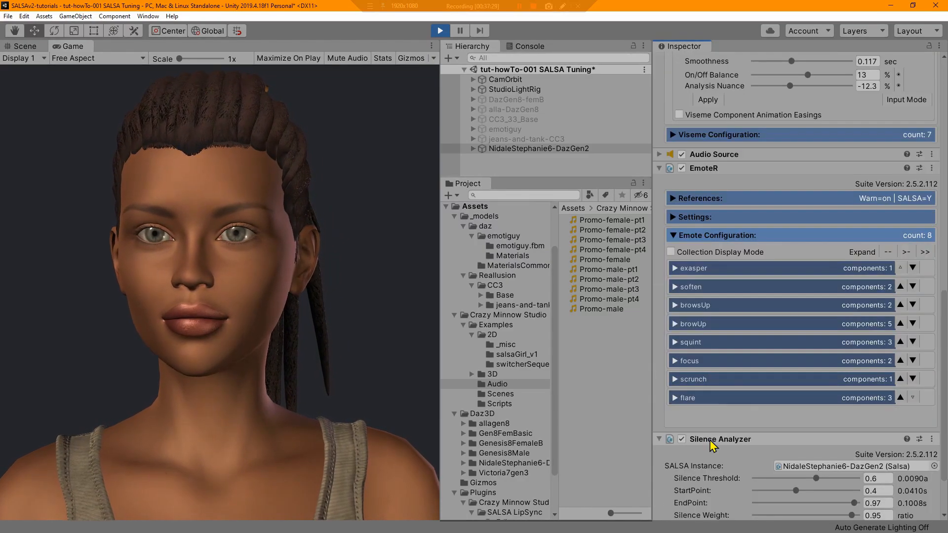
click(677, 324)
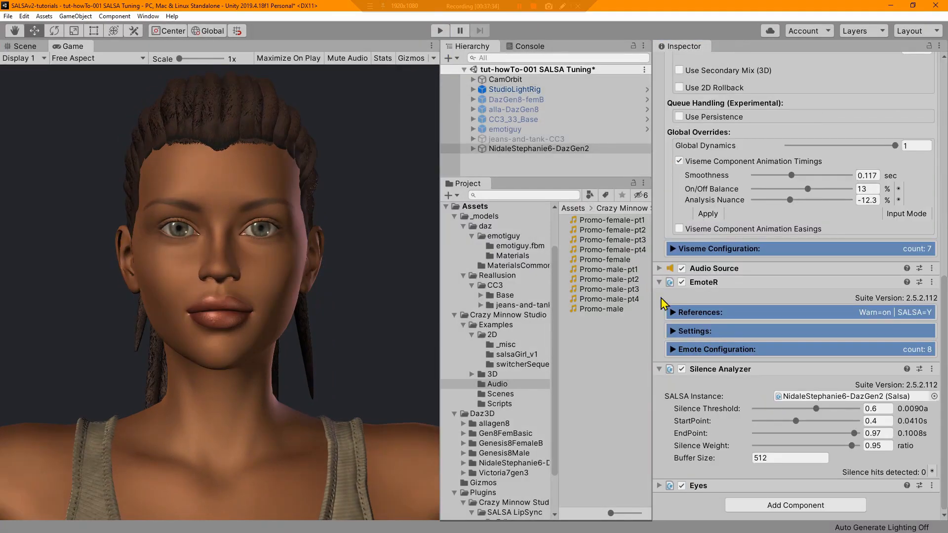
Unfold the browUp emote in EmoteR's Emote Configuration and turn on its preview.
click(673, 349)
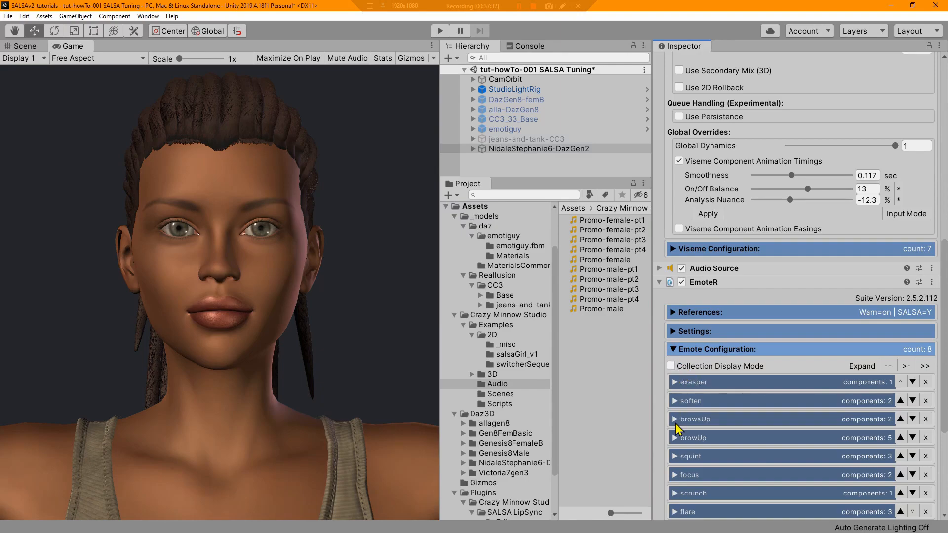
click(674, 438)
scroll(699, 439, down, 5)
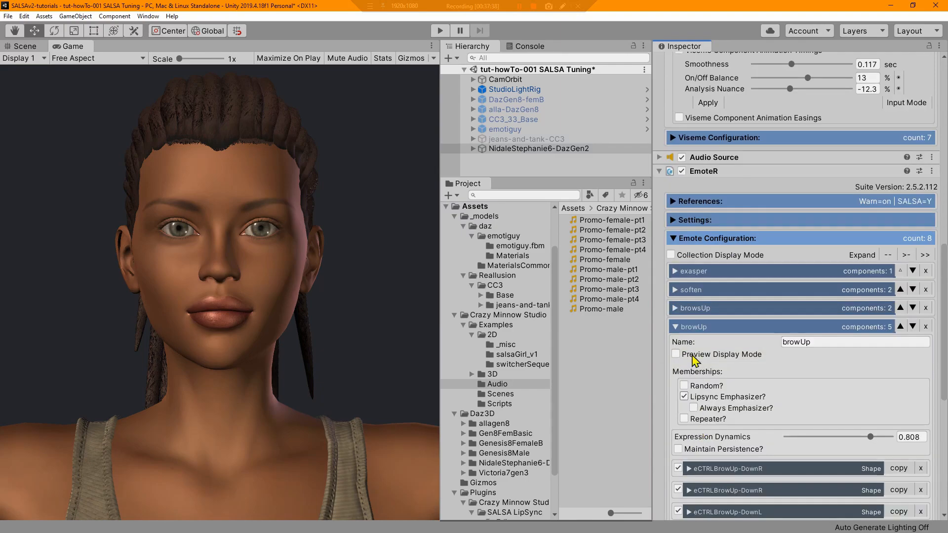
click(676, 354)
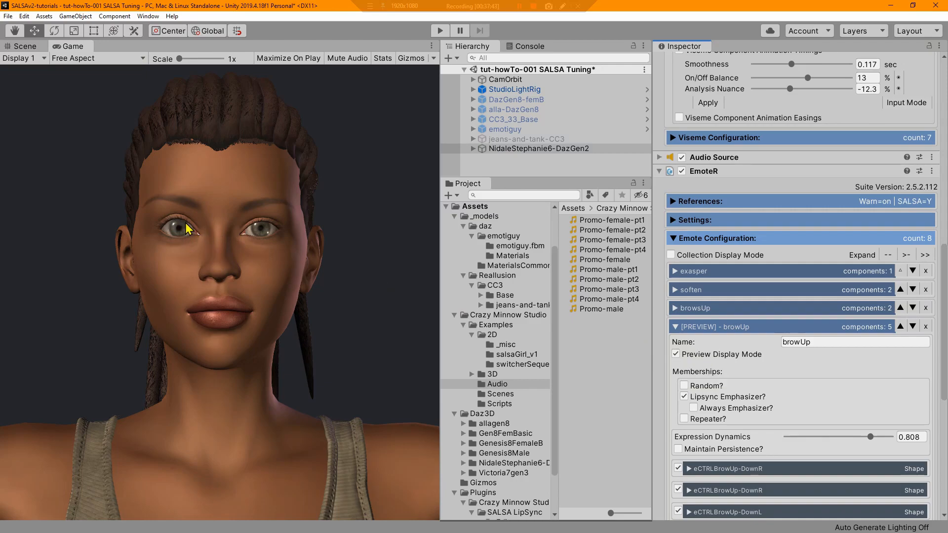
Unfold browUp's eCTRLCheekEyeFlexL component and set the emote's Expression Dynamics to 1 so its shape limits can be edited.
scroll(782, 437, down, 10)
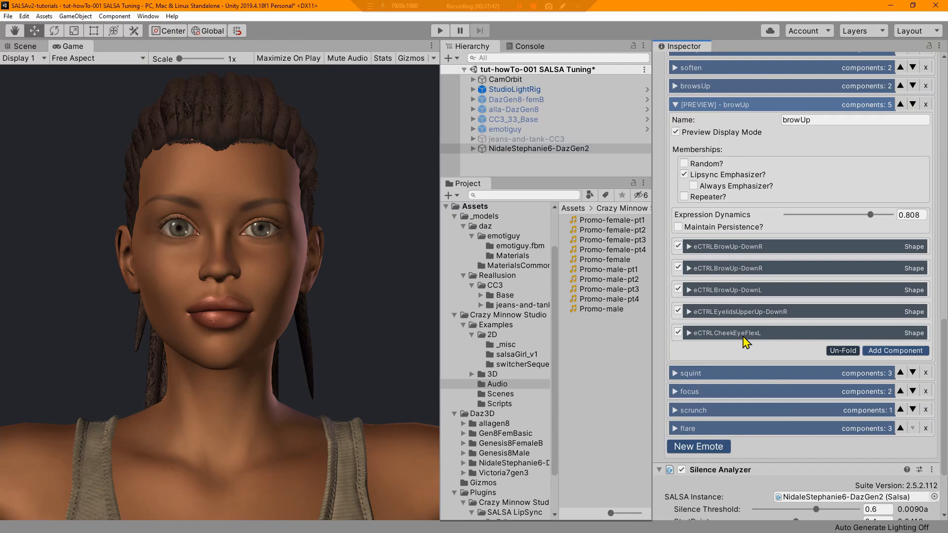
click(690, 333)
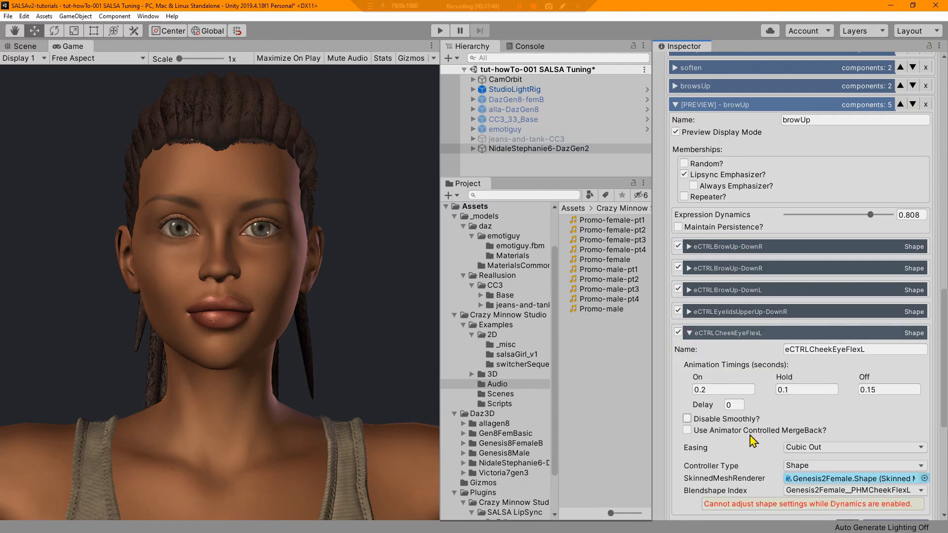
scroll(766, 437, down, 5)
scroll(770, 384, up, 5)
drag(870, 215, 892, 215)
scroll(780, 358, down, 4)
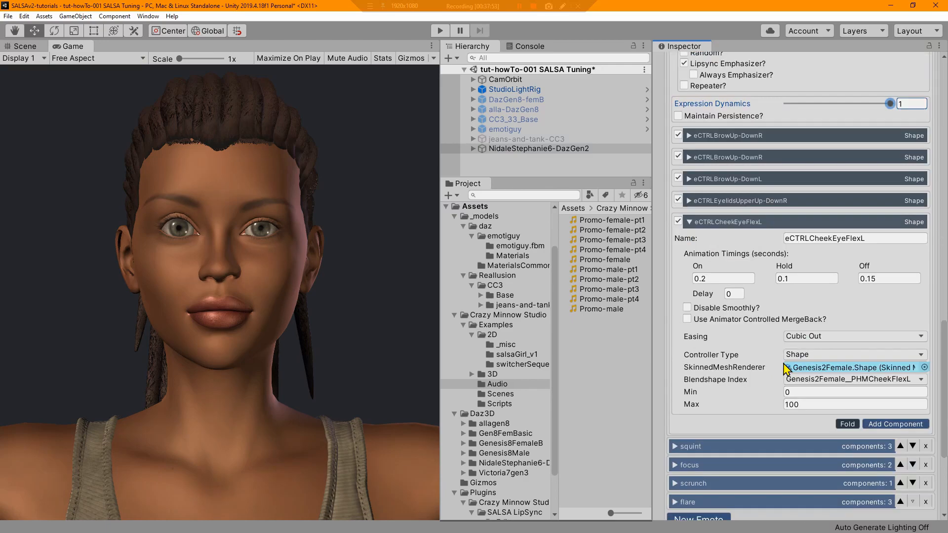
Vary the eCTRLCheekEyeFlexL Max value to preview its effect, restore it to 100, and fold the component.
drag(779, 409, 312, 434)
drag(730, 395, 818, 404)
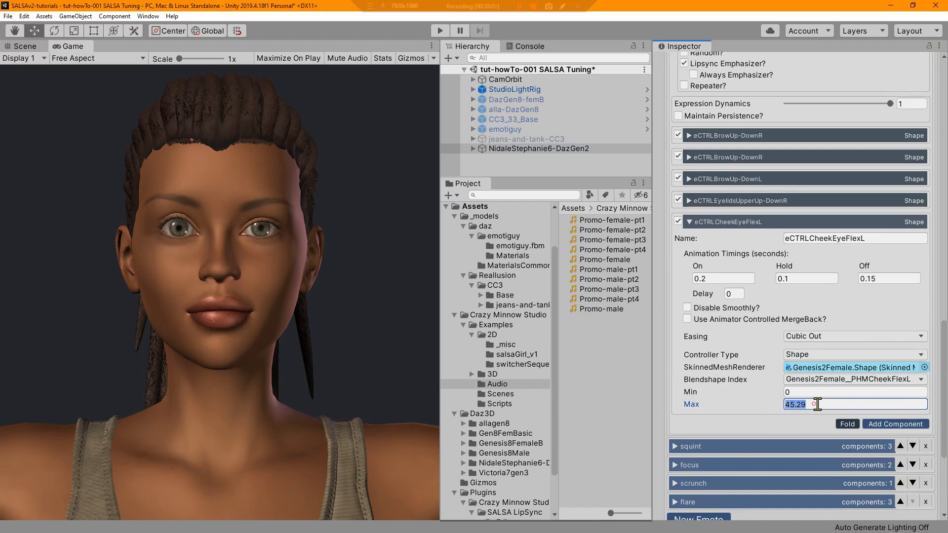
text(100)
click(689, 222)
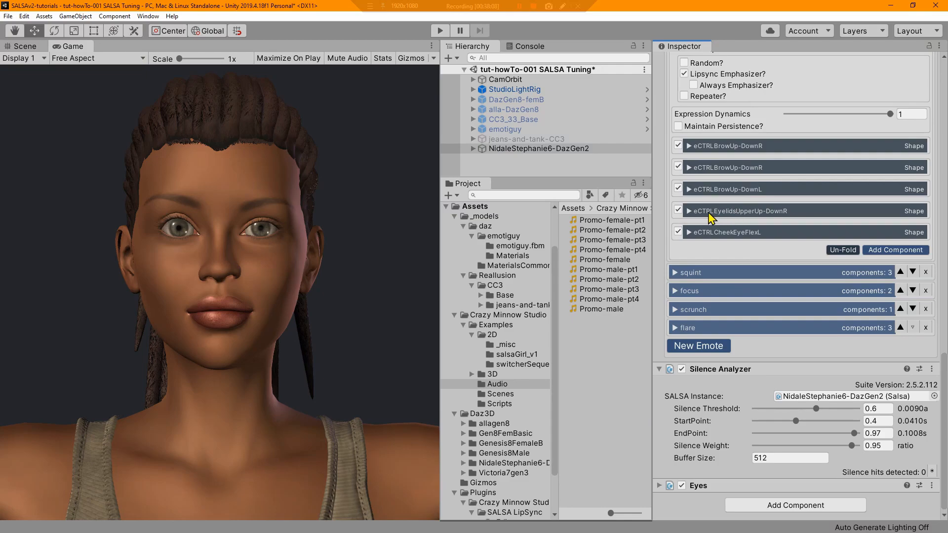
Unfold eCTRLEyelidsUpperUp-DownR, test its effect at different Max and Expression Dynamics values, and set its Max to 20 with Expression Dynamics at 1.
click(688, 211)
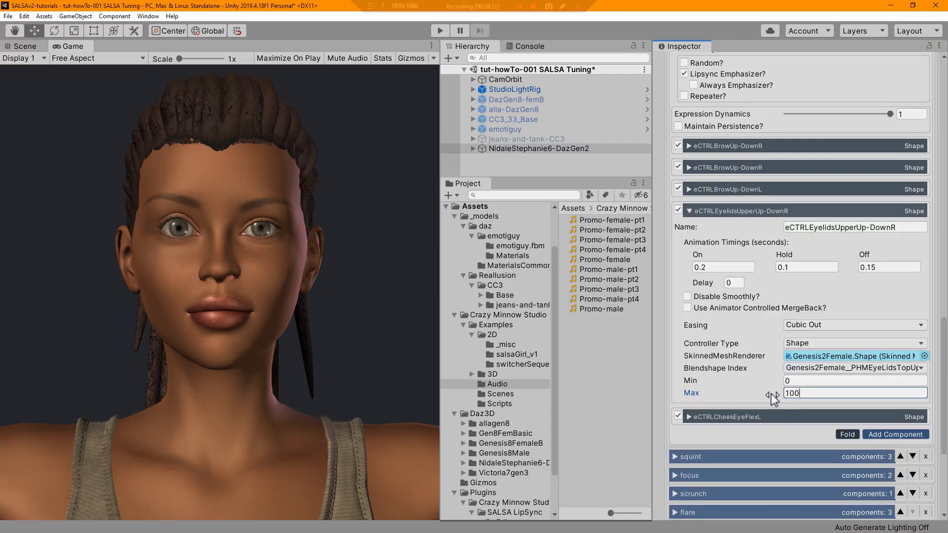
drag(757, 390, 715, 404)
drag(891, 114, 849, 160)
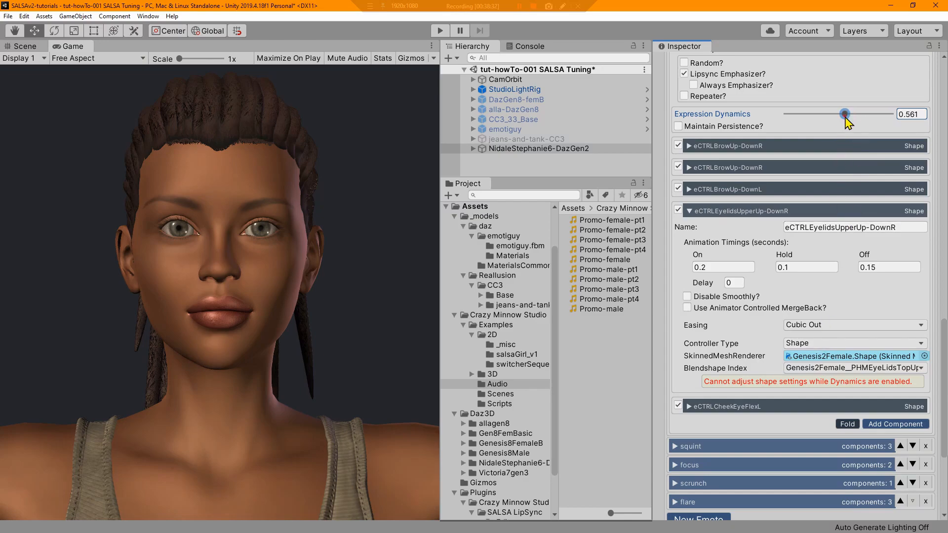
drag(846, 122, 923, 118)
drag(785, 394, 657, 376)
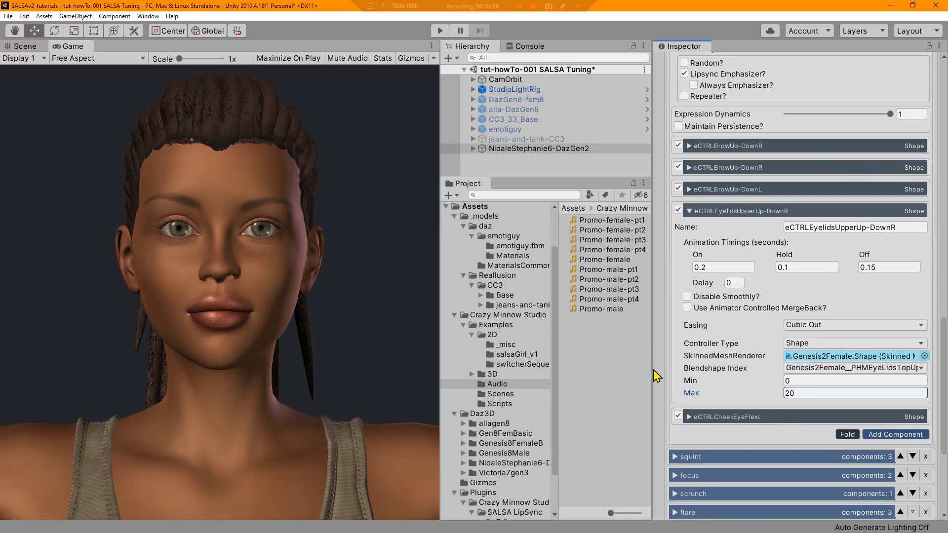
Set the browUp emote's Expression Dynamics to 0.638 and turn its preview off.
drag(891, 114, 840, 135)
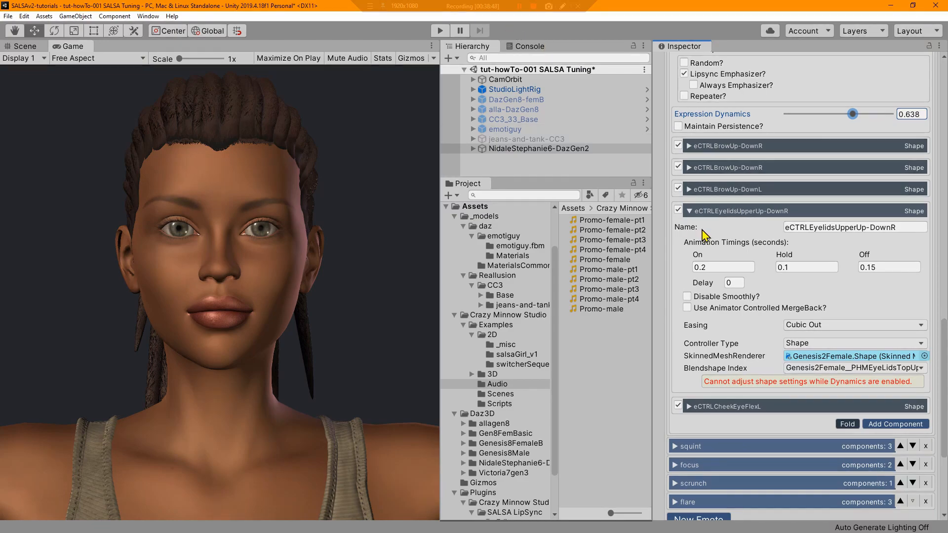
scroll(731, 295, up, 5)
click(676, 253)
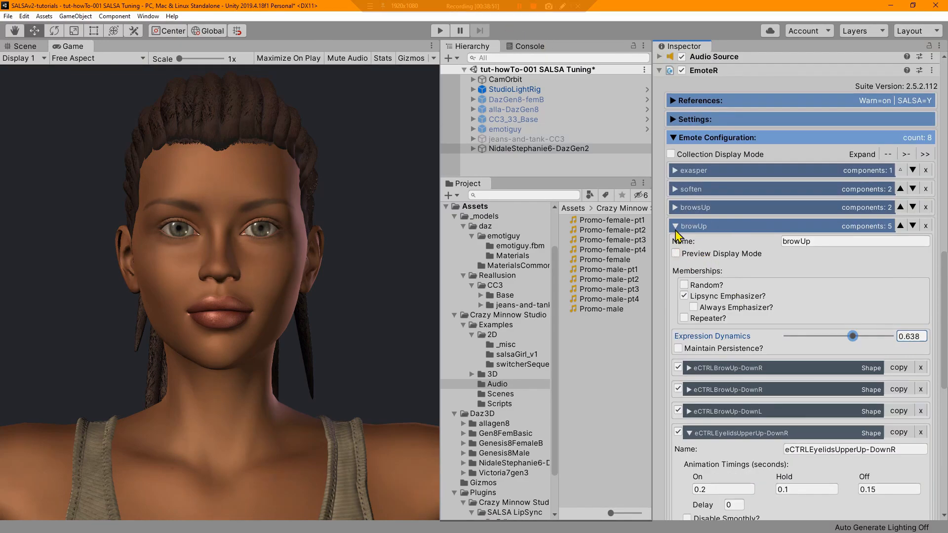
Run the scene and play the character's audio to review the lip-sync with the adjusted browUp emote.
scroll(763, 208, up, 5)
scroll(774, 226, up, 7)
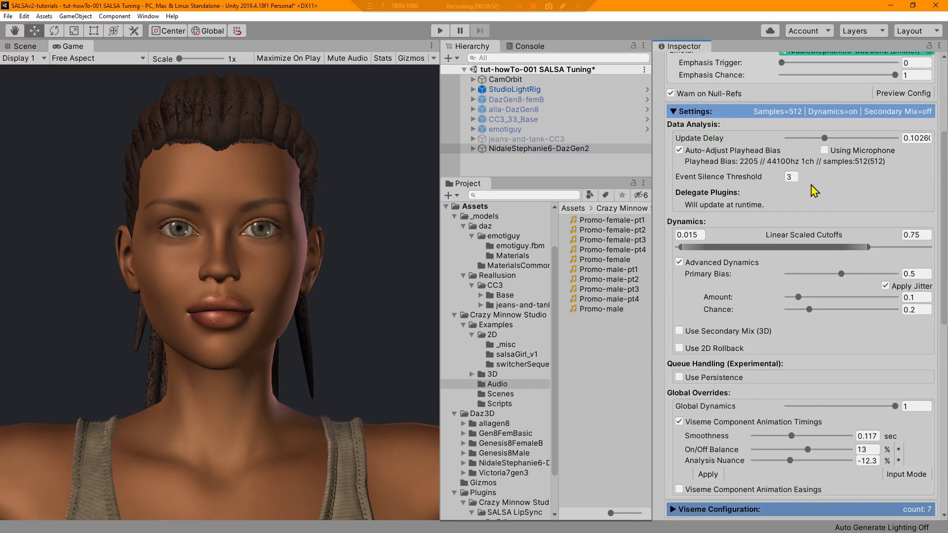
click(434, 33)
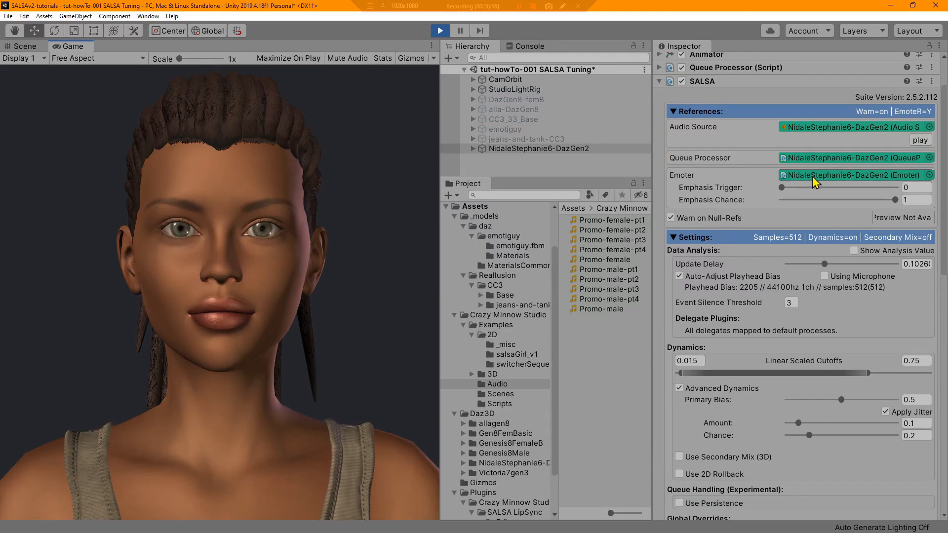
click(919, 141)
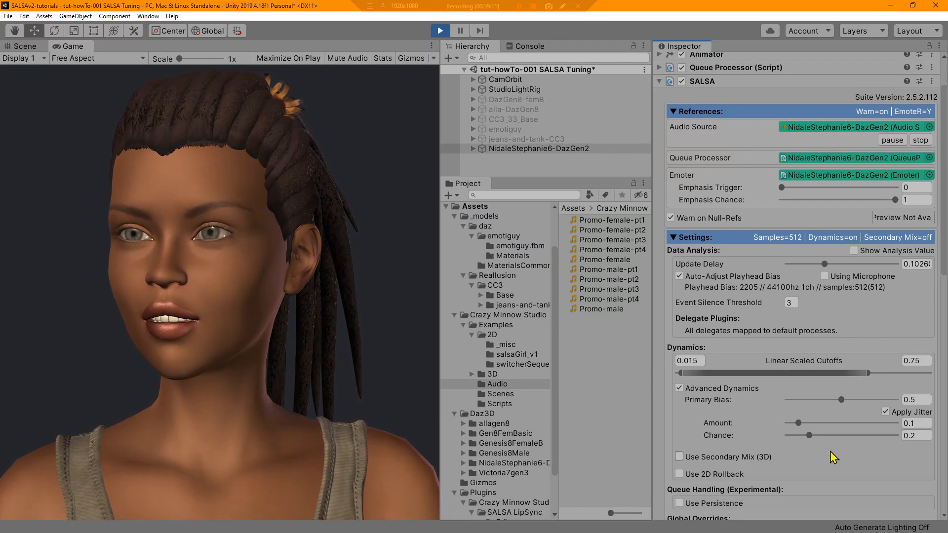
Set SALSA's Analysis Nuance to -16.8 and lower the Audio Source volume to 0.047 while the scene plays.
scroll(780, 352, down, 3)
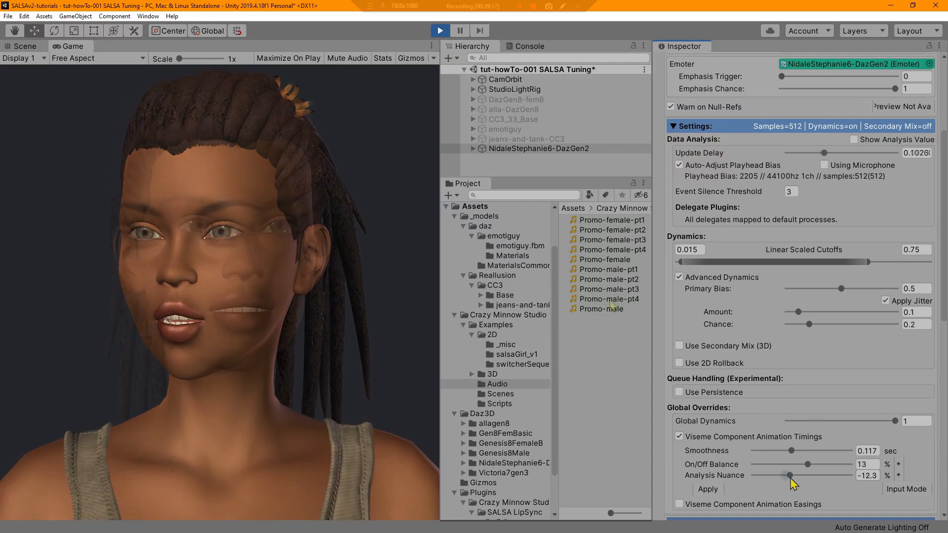
drag(791, 476, 785, 476)
scroll(715, 393, down, 6)
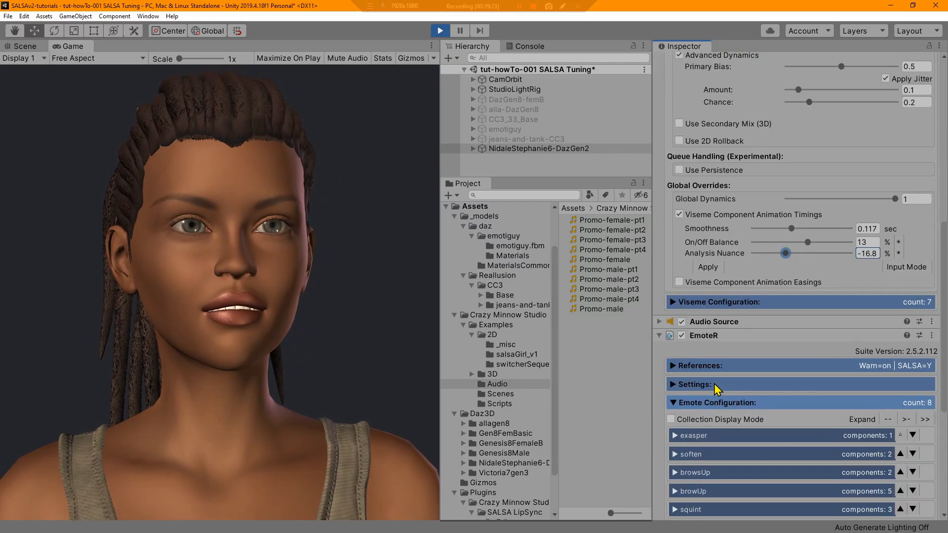
click(660, 322)
click(798, 462)
drag(799, 466, 782, 463)
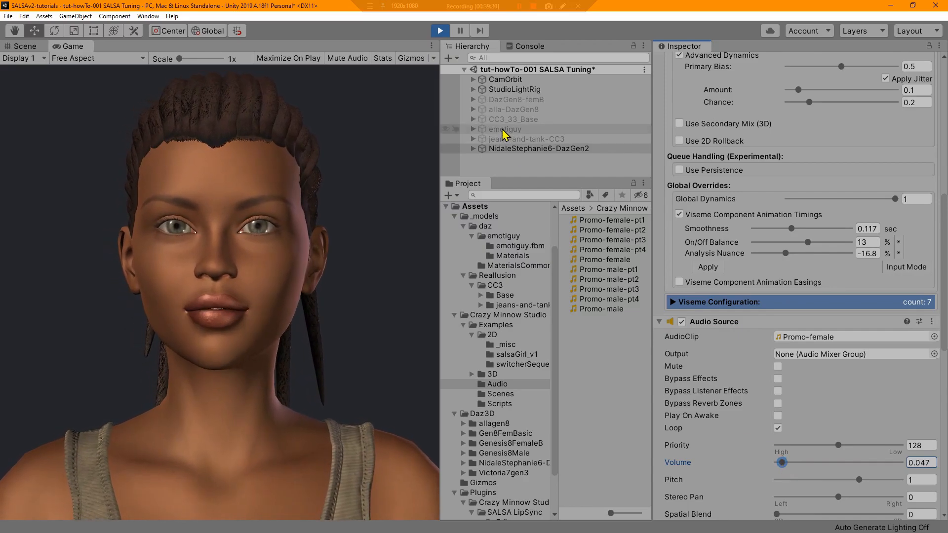